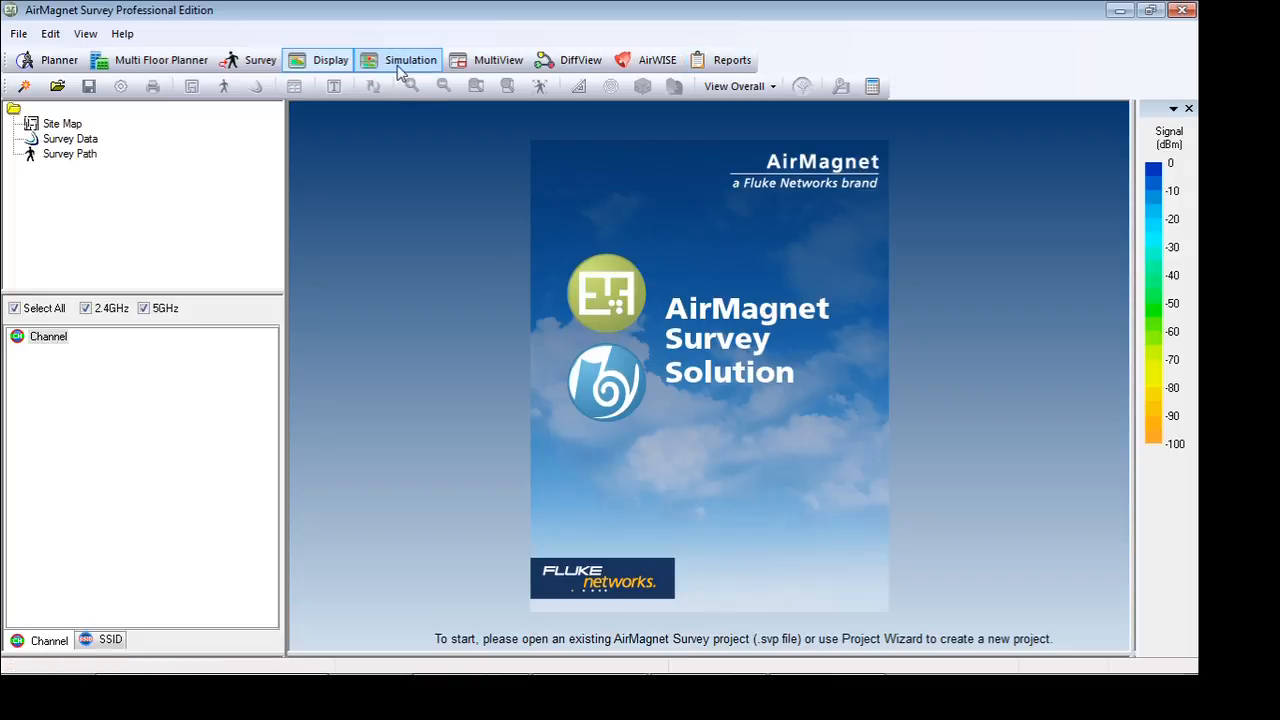
Start a new project named Intellispring as a Non GPS Project, keeping the default project directory
click(24, 87)
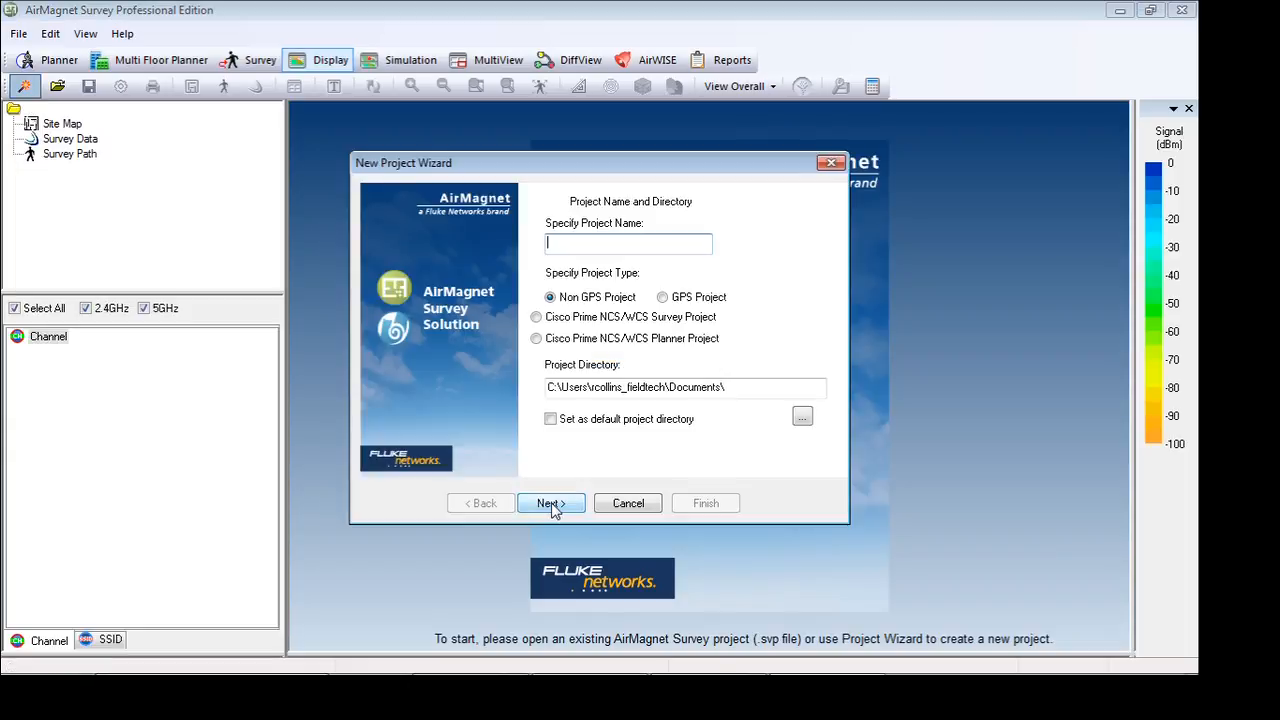
text(Intellispring)
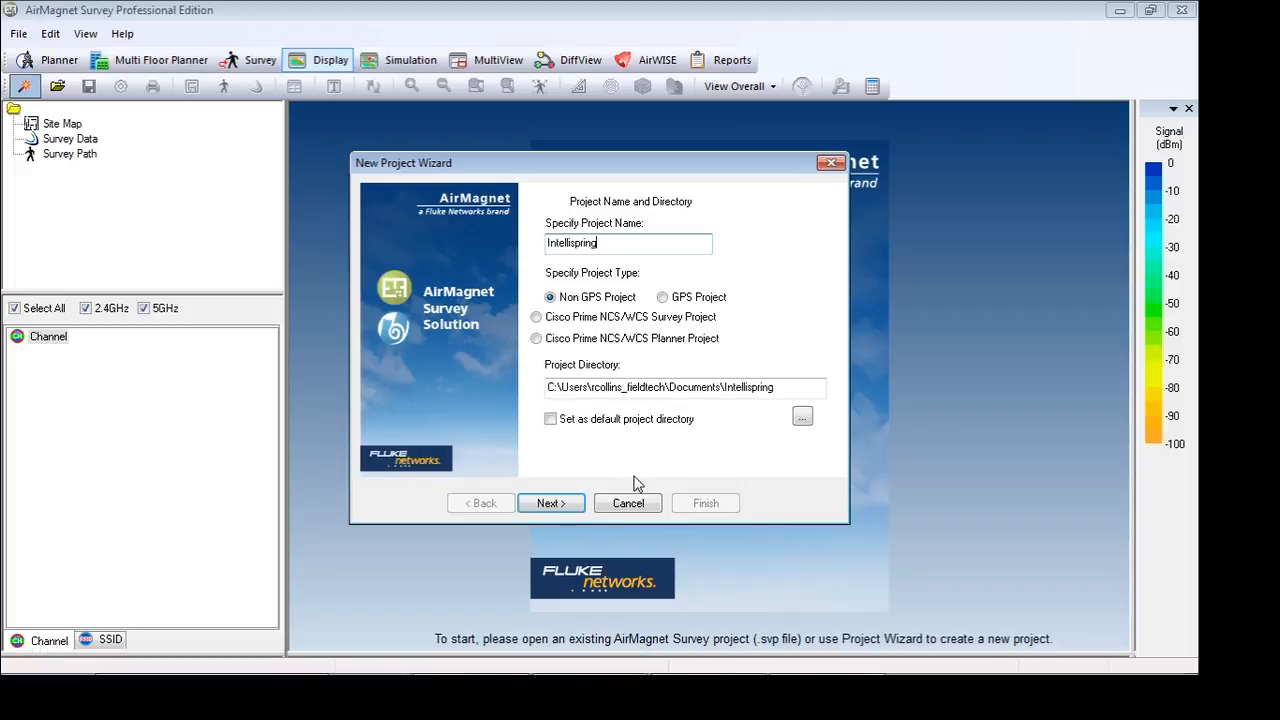
click(543, 505)
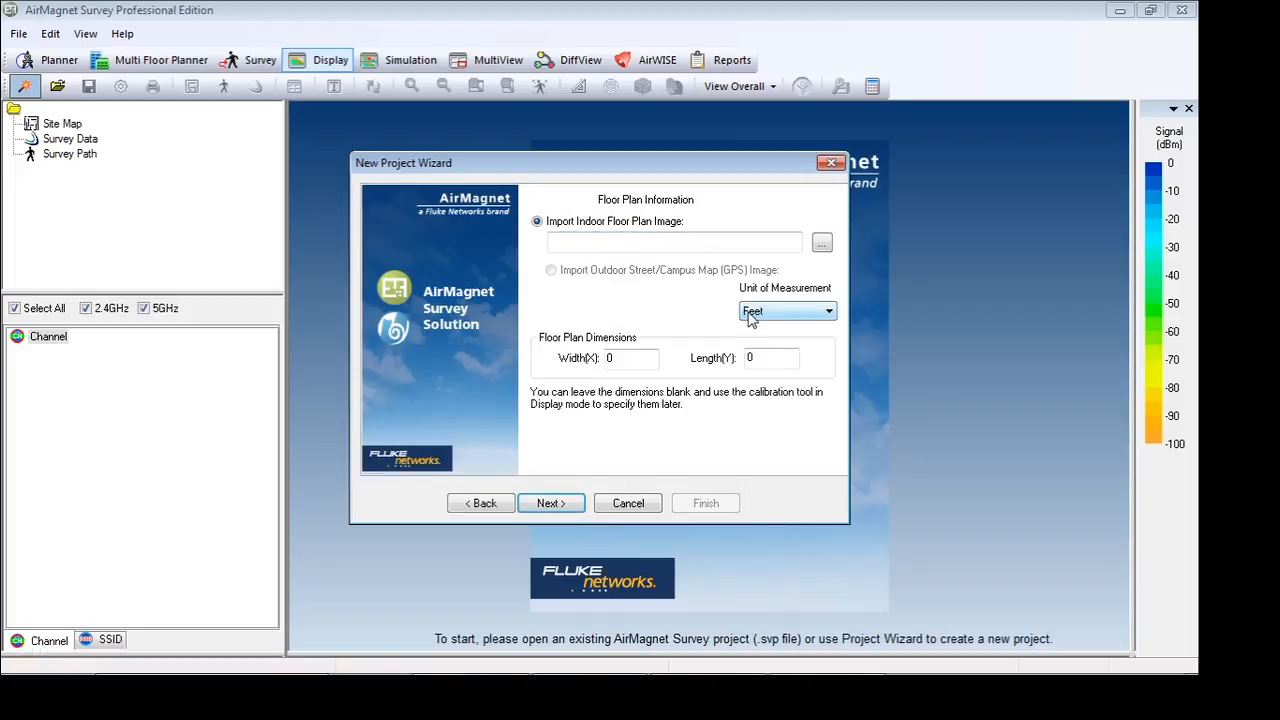
Import Layout.PNG from the Intellispring folder in My Documents as the indoor floor plan image, leaving the floor plan dimensions at 0
click(822, 244)
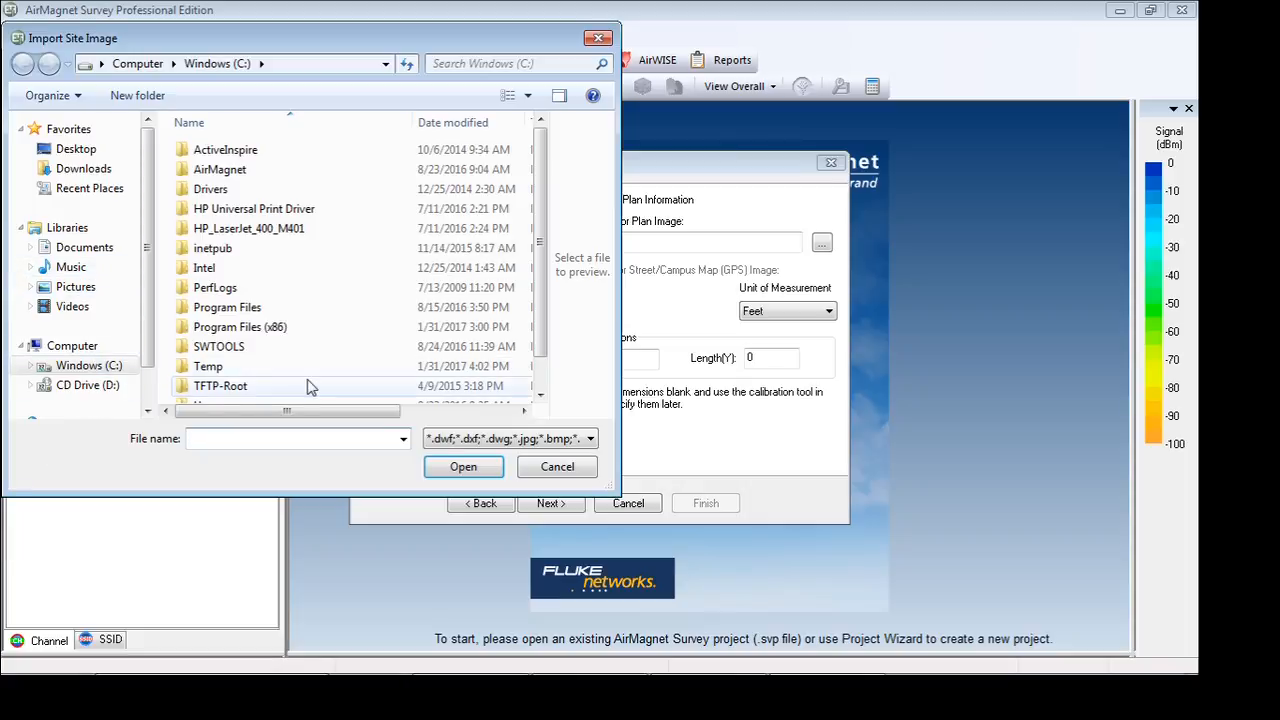
scroll(540, 300, down, 1)
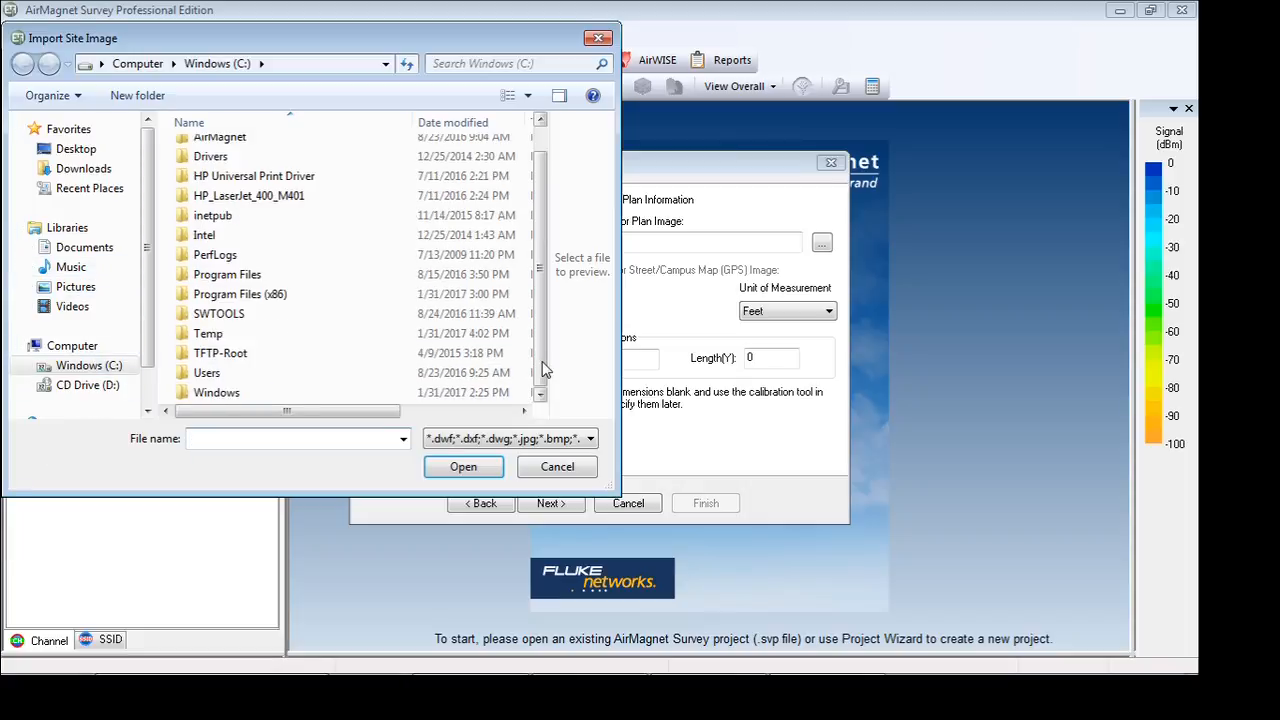
double_click(212, 374)
double_click(245, 248)
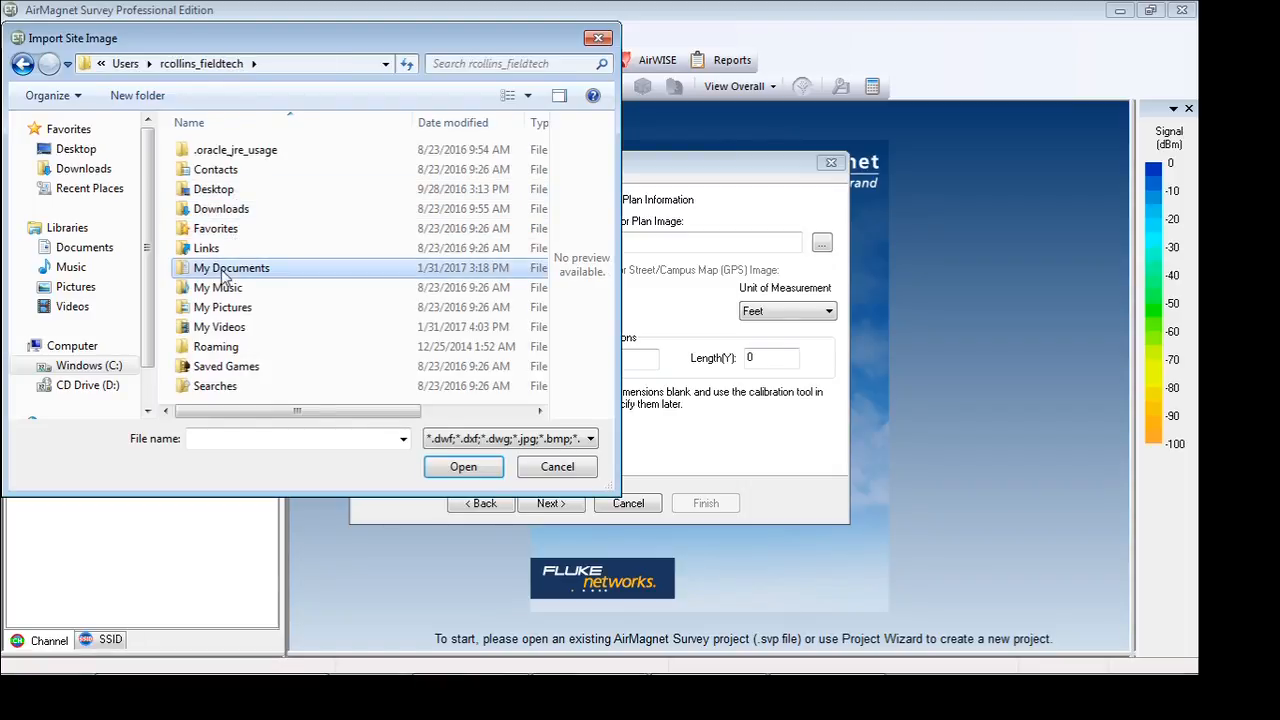
double_click(225, 268)
double_click(224, 210)
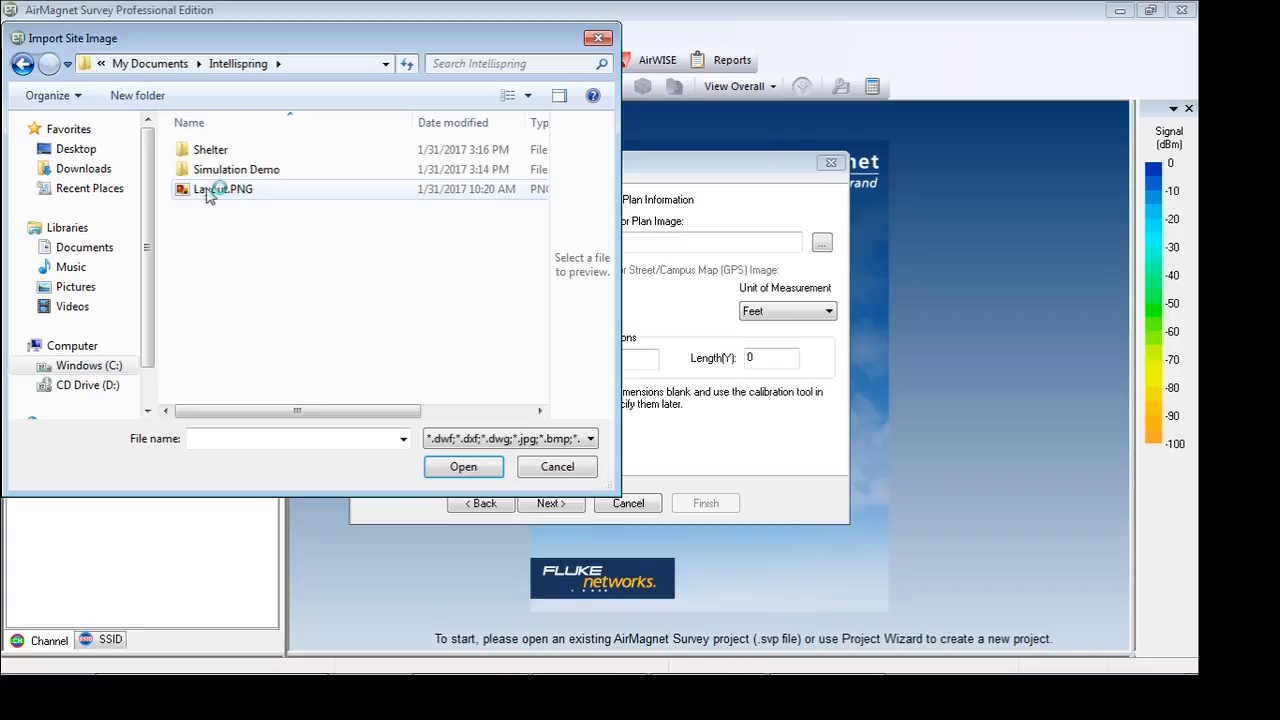
click(210, 193)
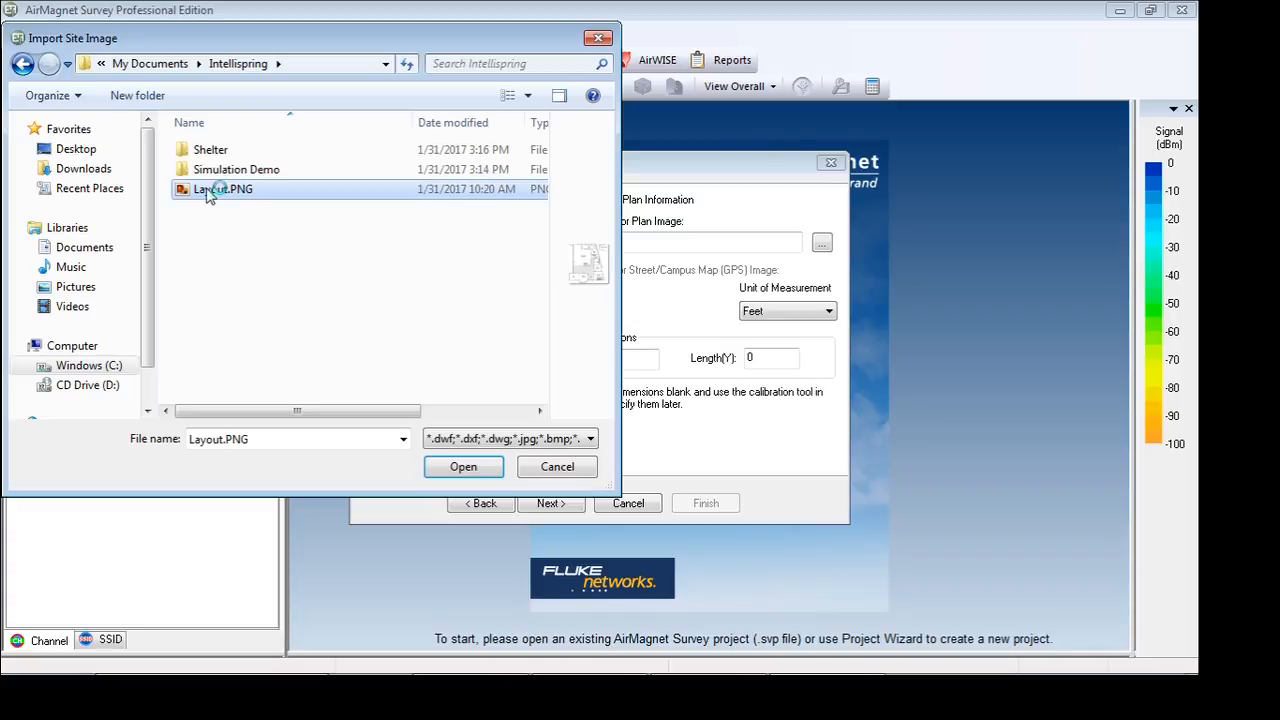
click(440, 442)
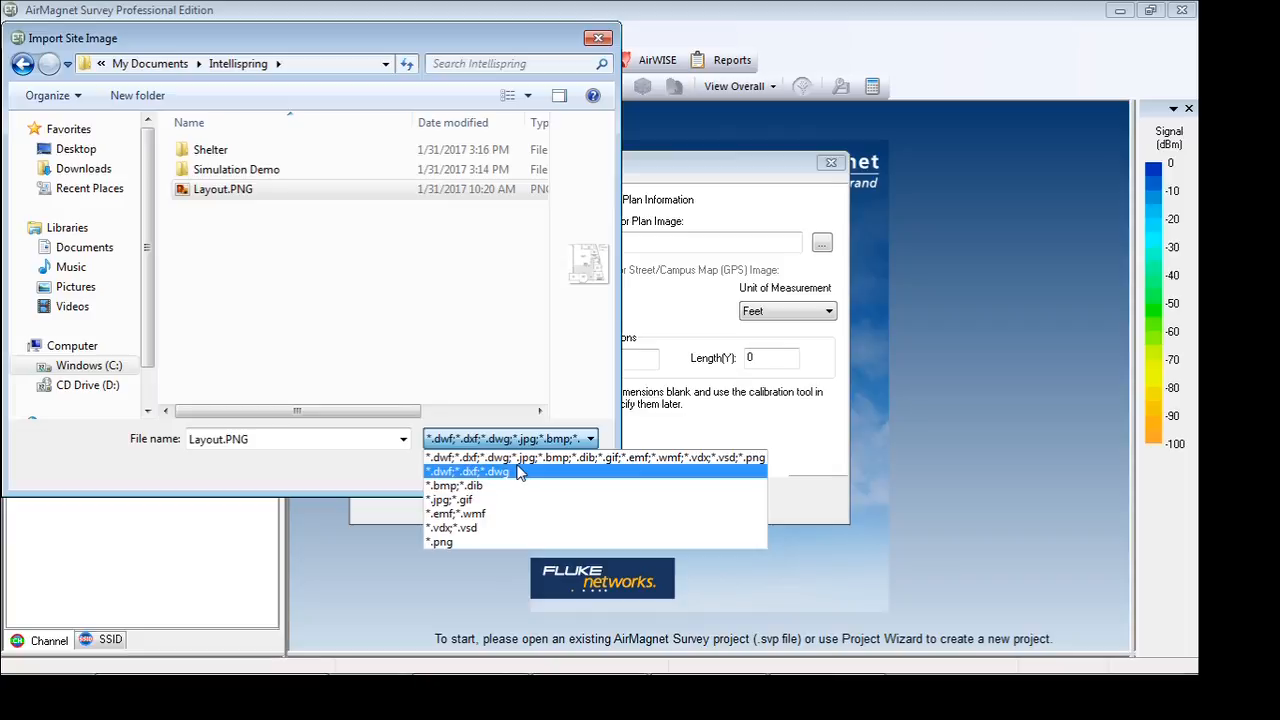
click(257, 199)
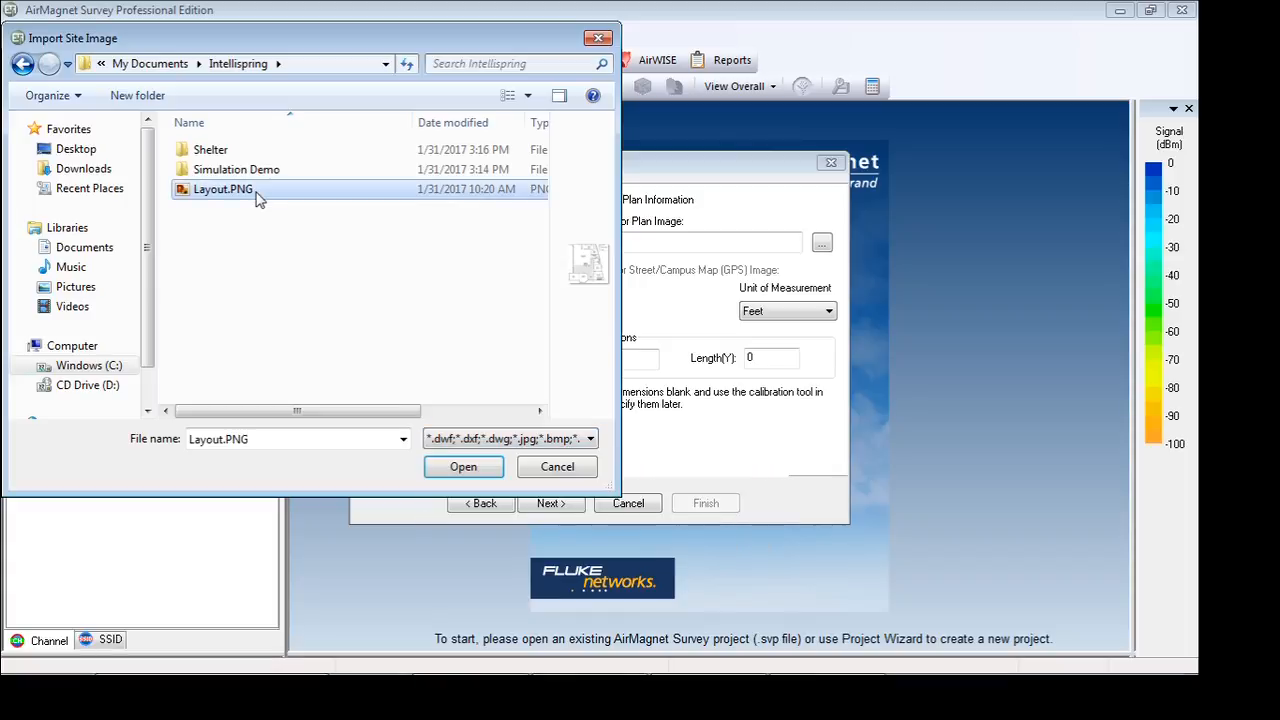
click(460, 466)
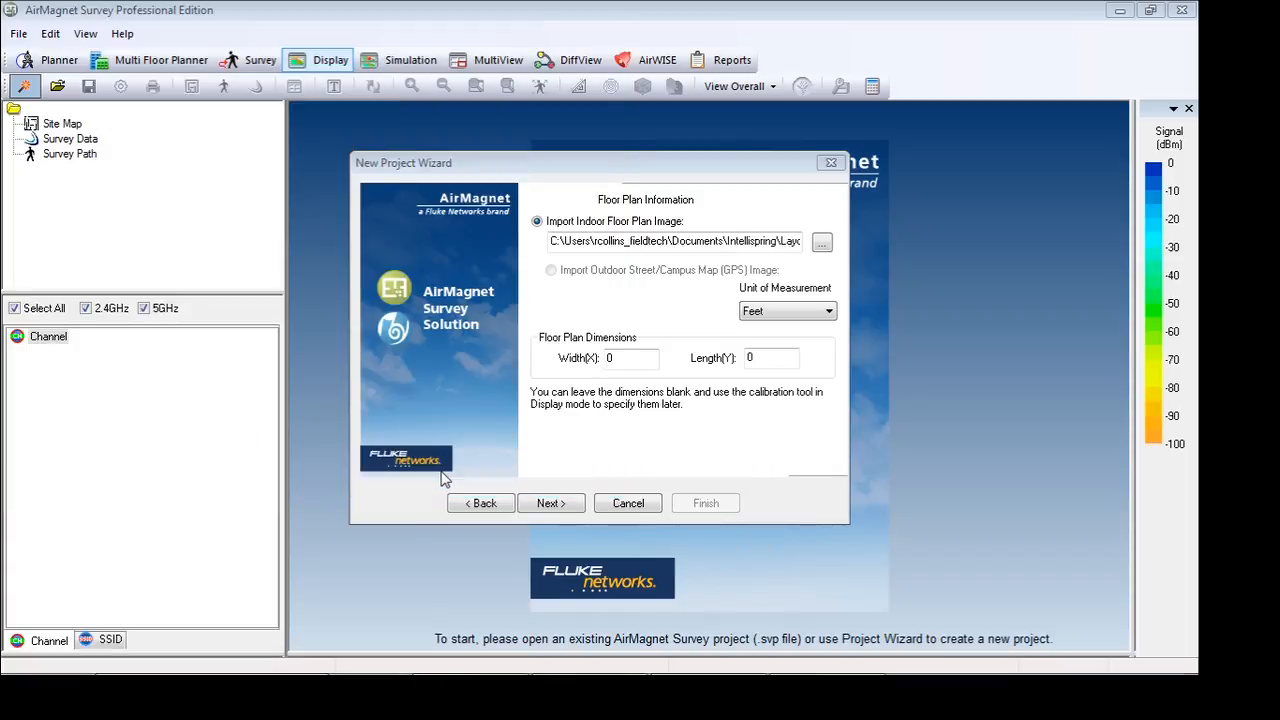
click(560, 507)
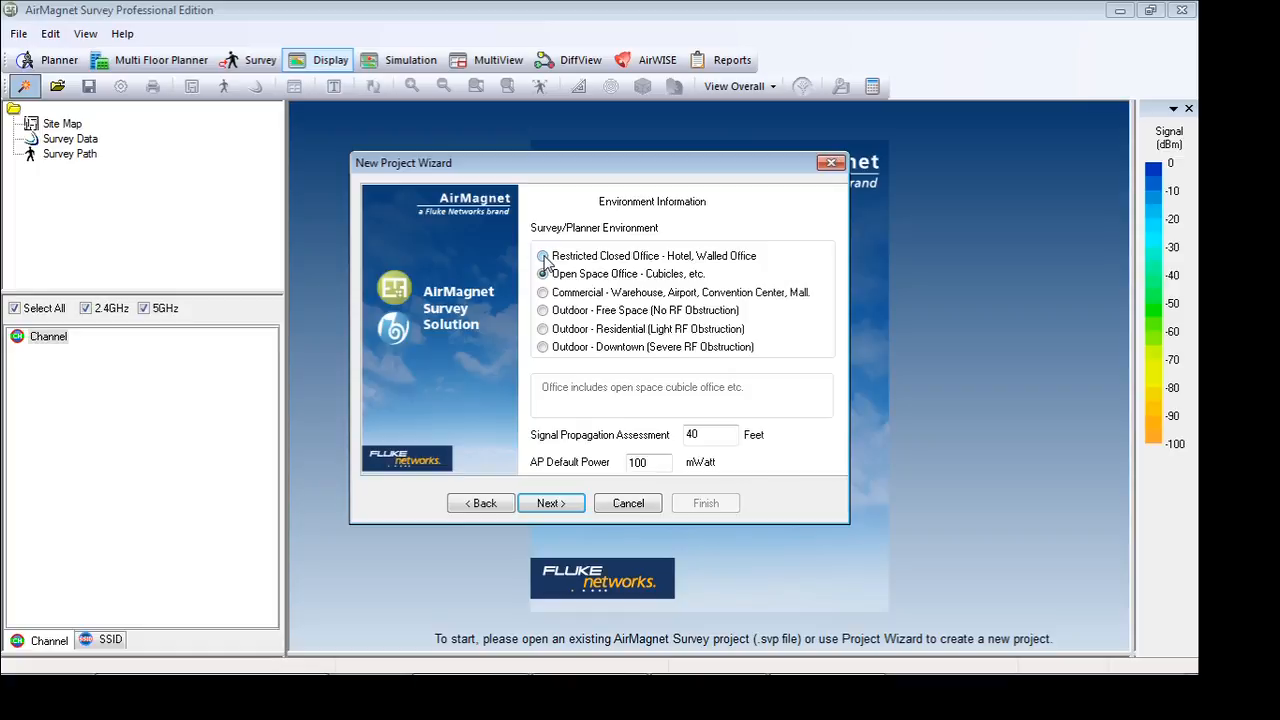
Set the survey environment to Restricted Closed Office and finish creating the project without descriptive text
click(544, 258)
click(551, 503)
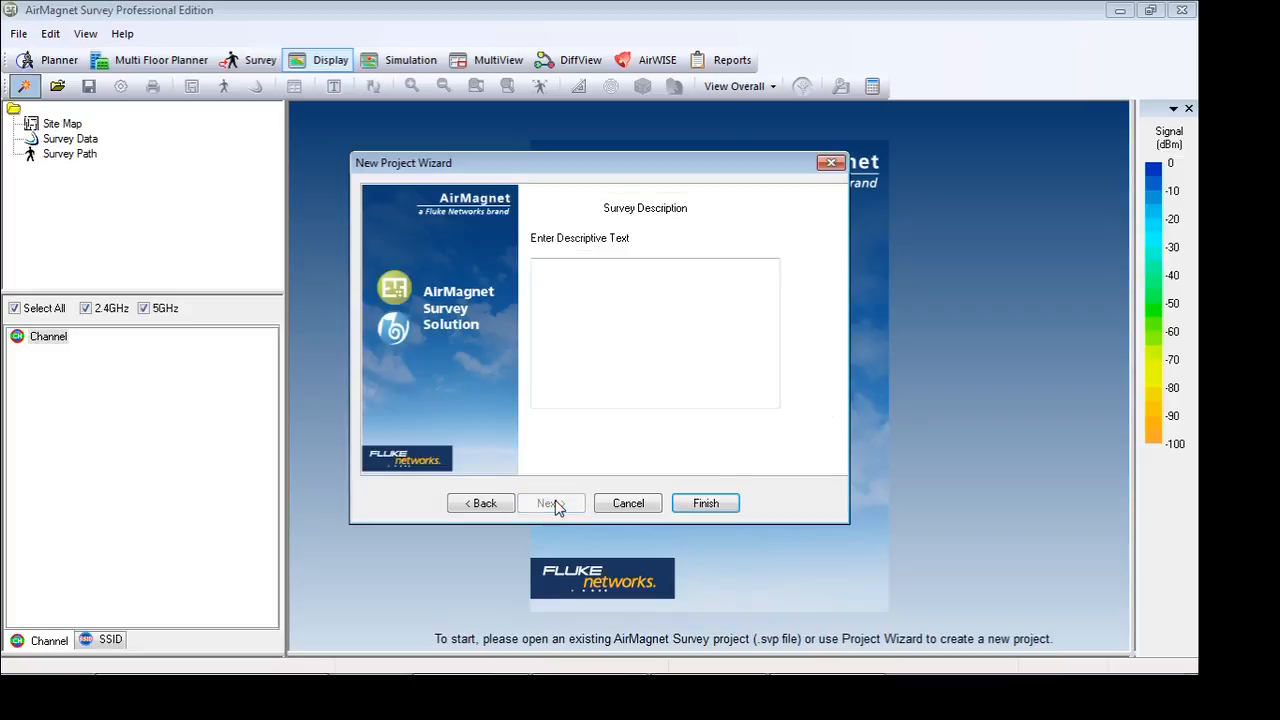
click(733, 509)
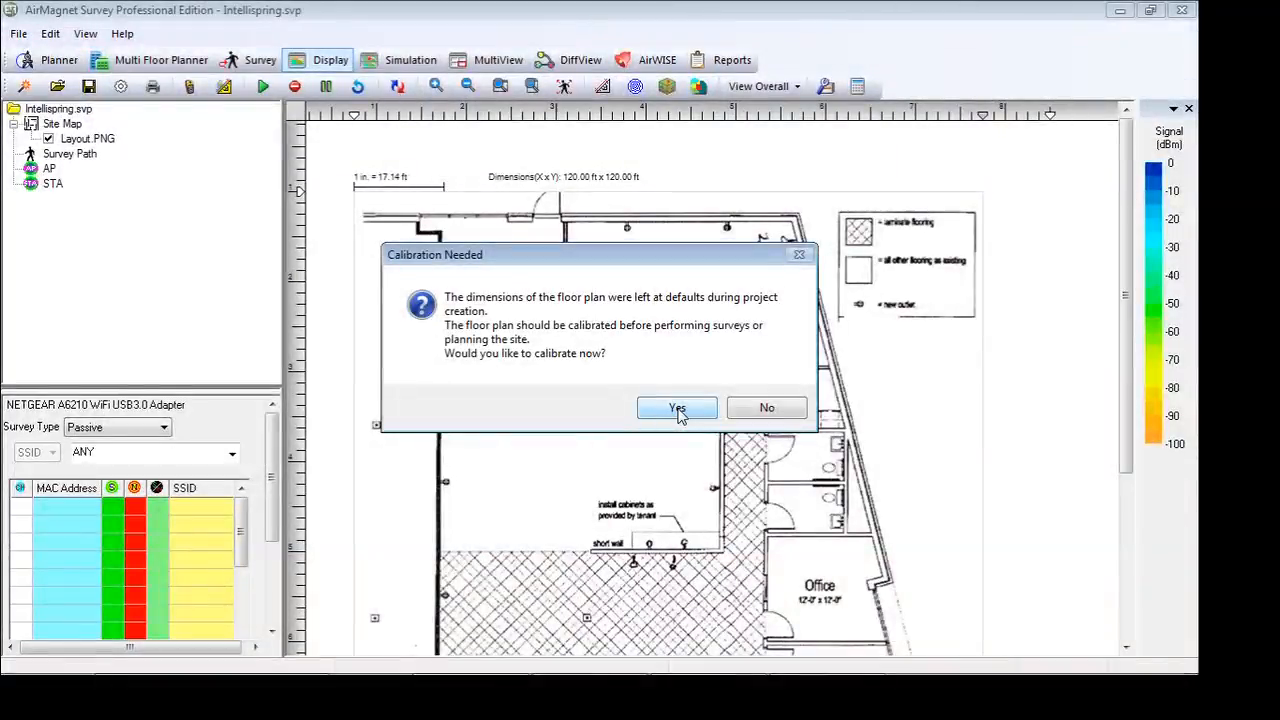
Start calibrating the floor plan with a vertical reference line about 86 ft long from above Reception to the plan's upper outer wall
click(677, 410)
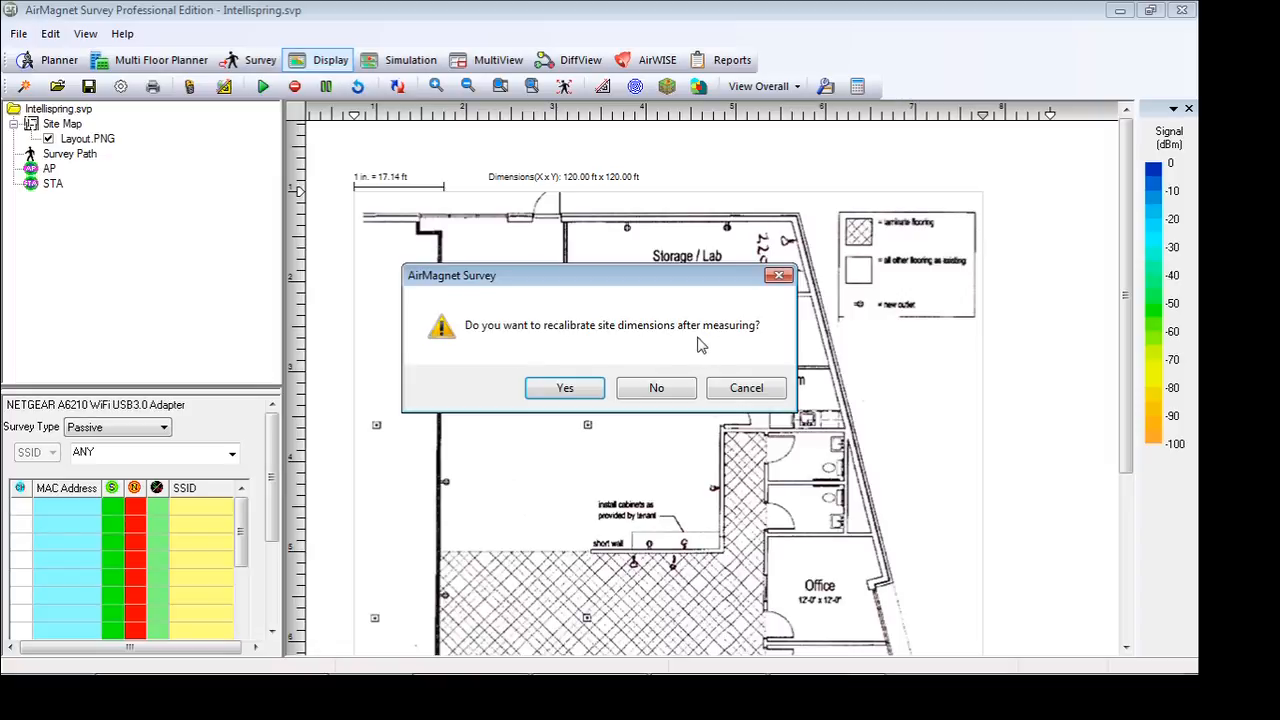
click(564, 388)
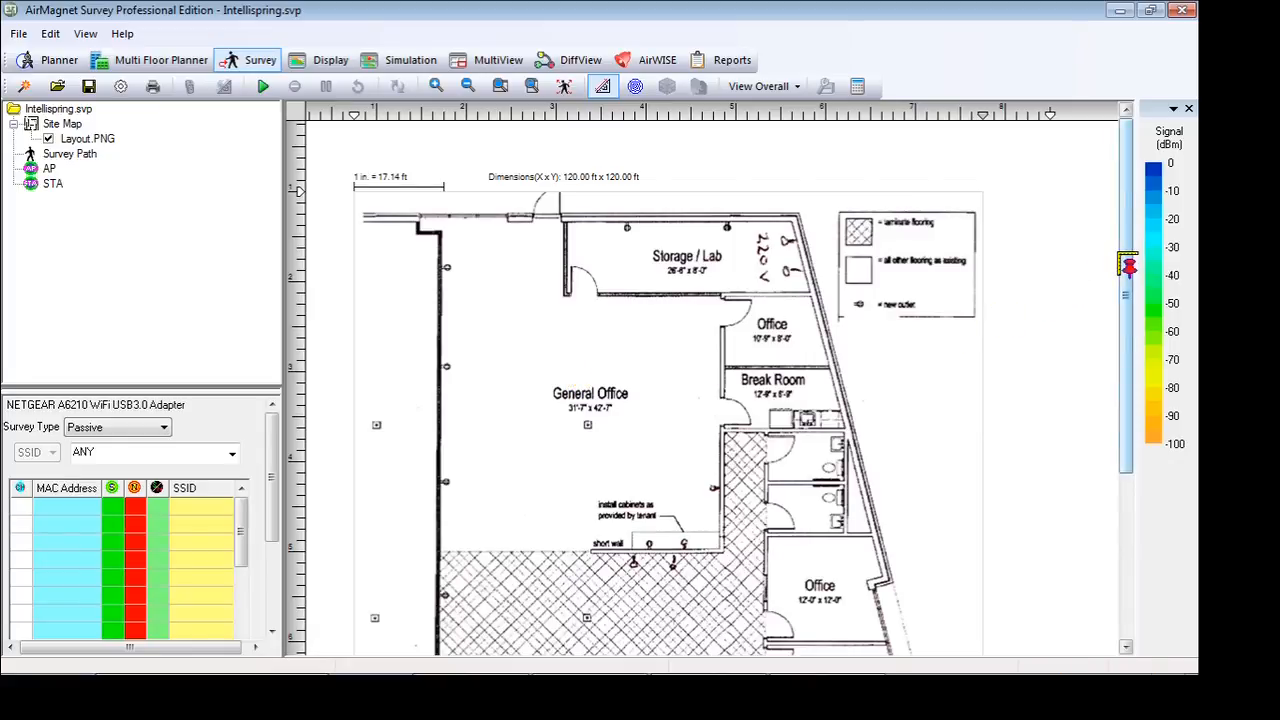
drag(1128, 266, 1132, 314)
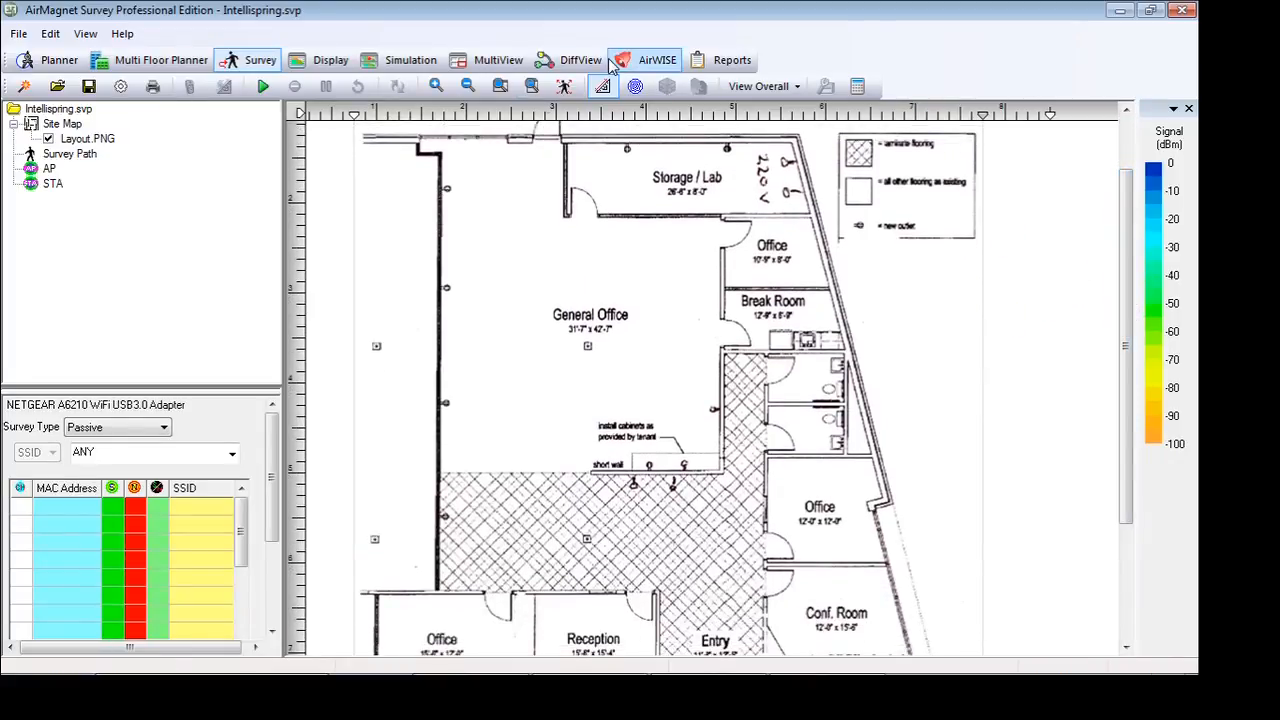
click(467, 86)
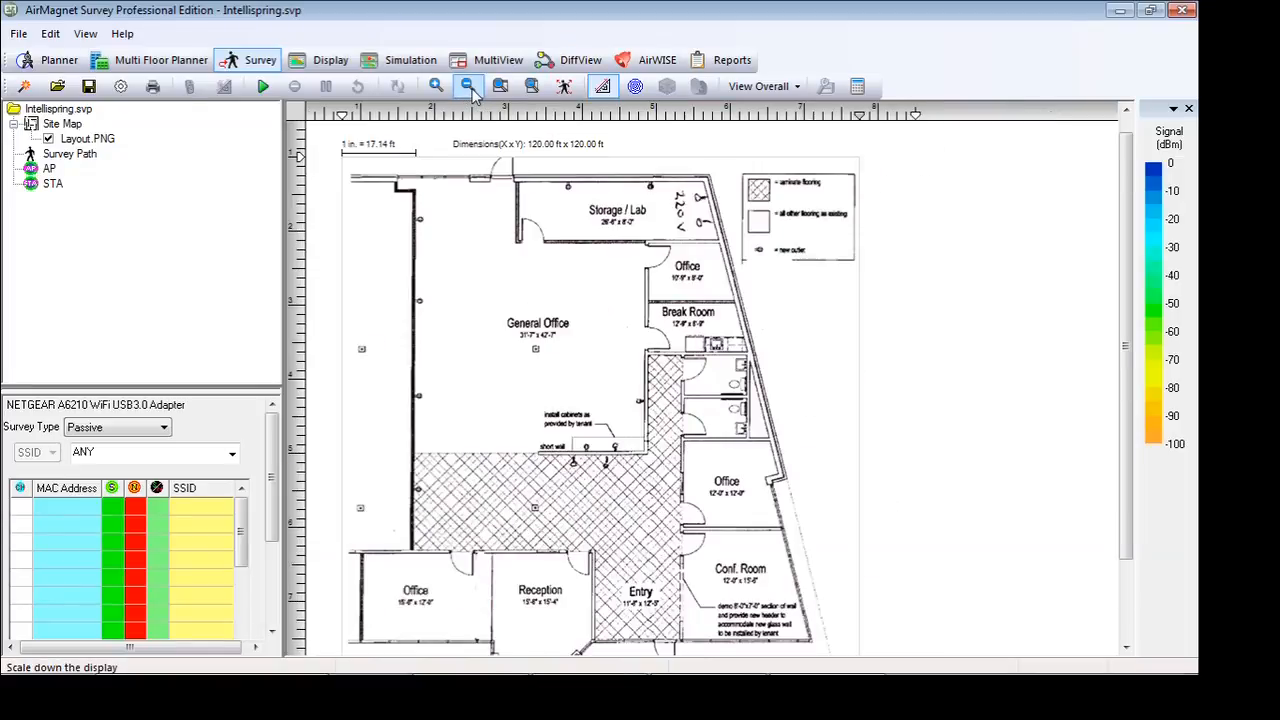
click(468, 87)
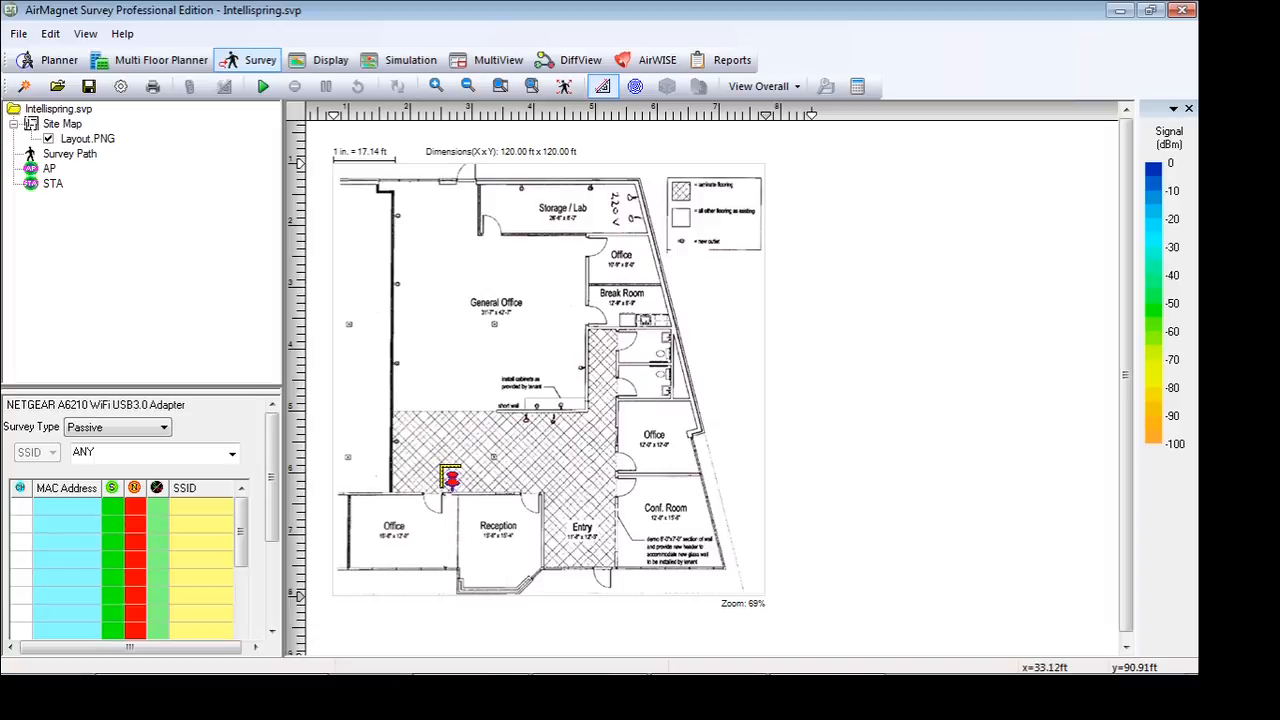
click(452, 482)
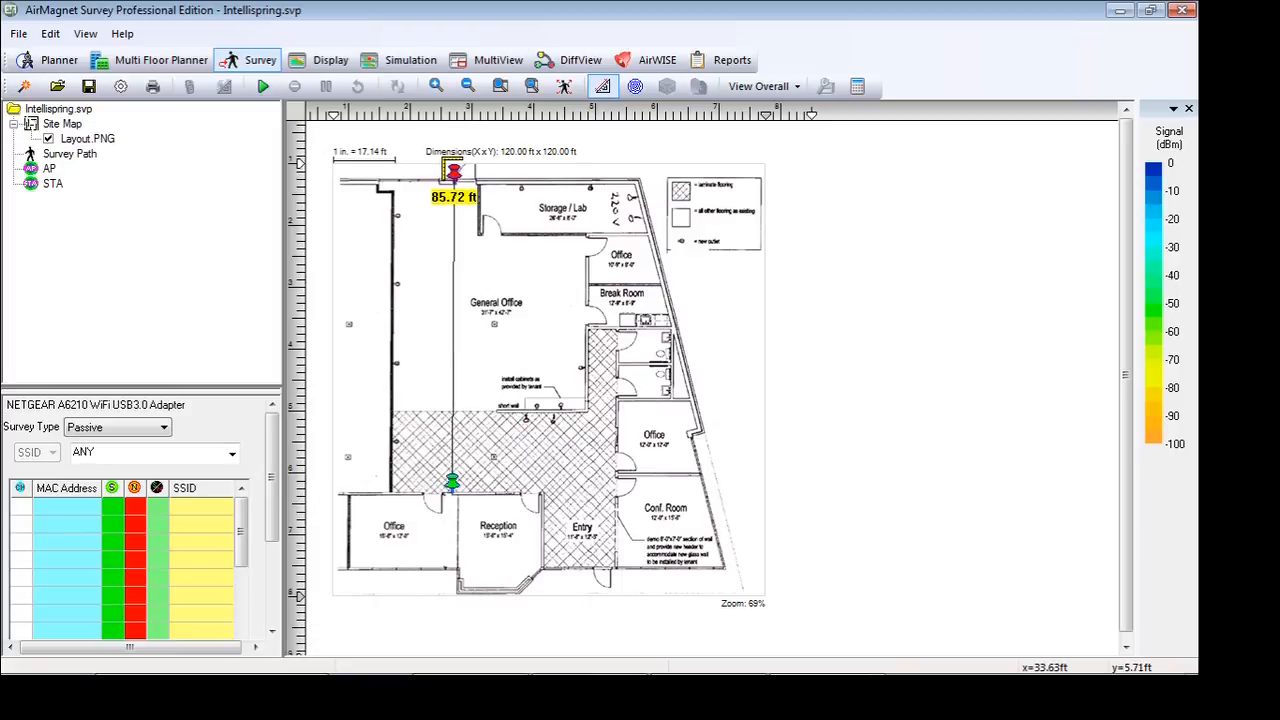
click(454, 176)
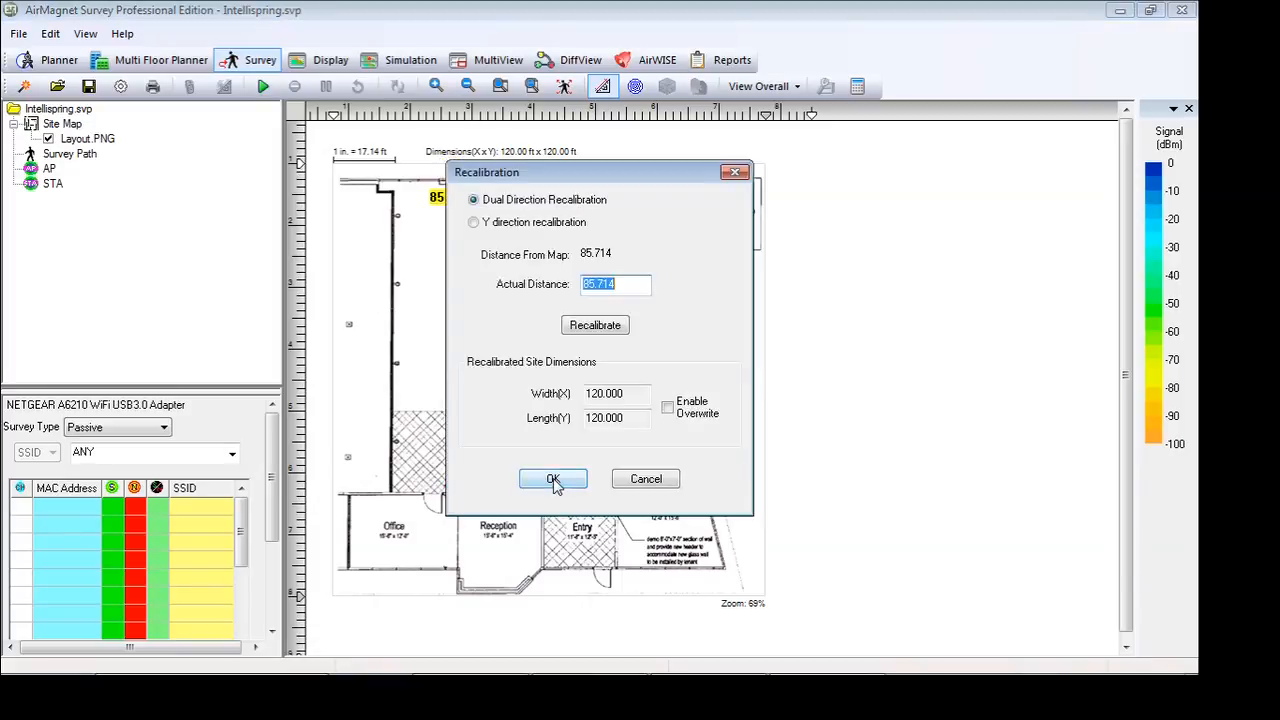
Recalibrate the site dimensions in both directions with an actual distance of 100 ft for the reference line
text(100)
click(601, 330)
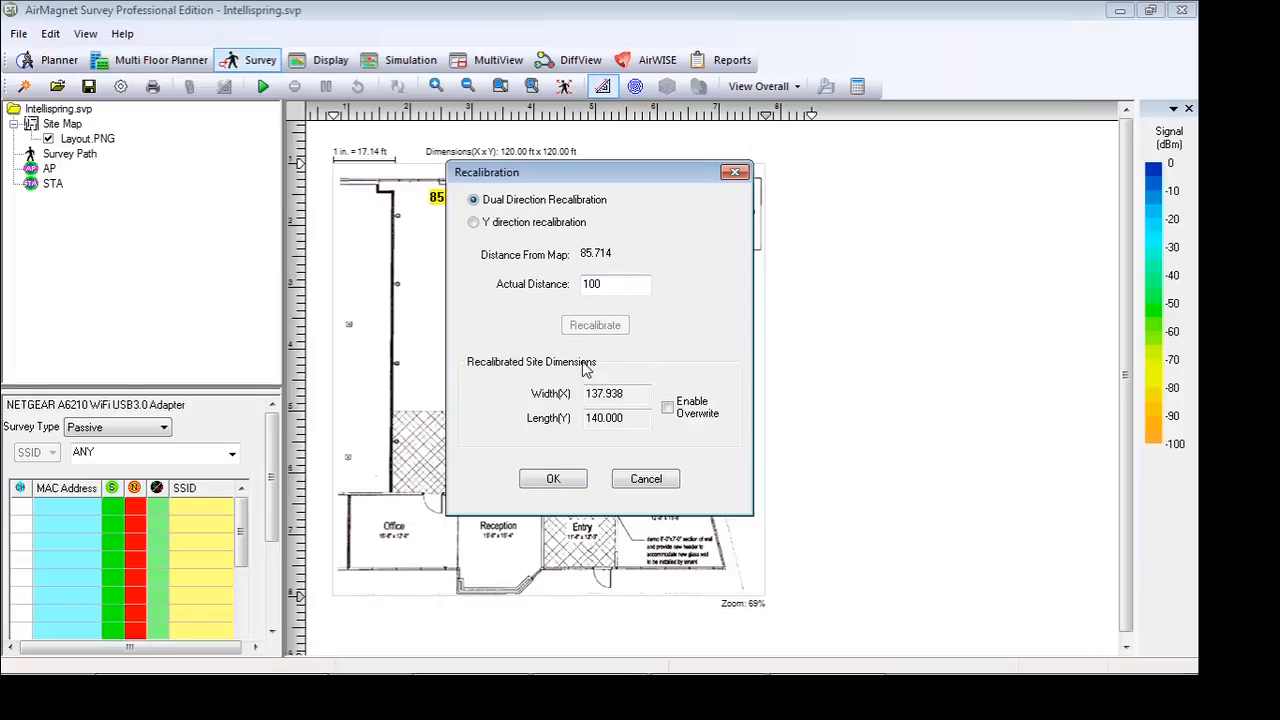
click(554, 480)
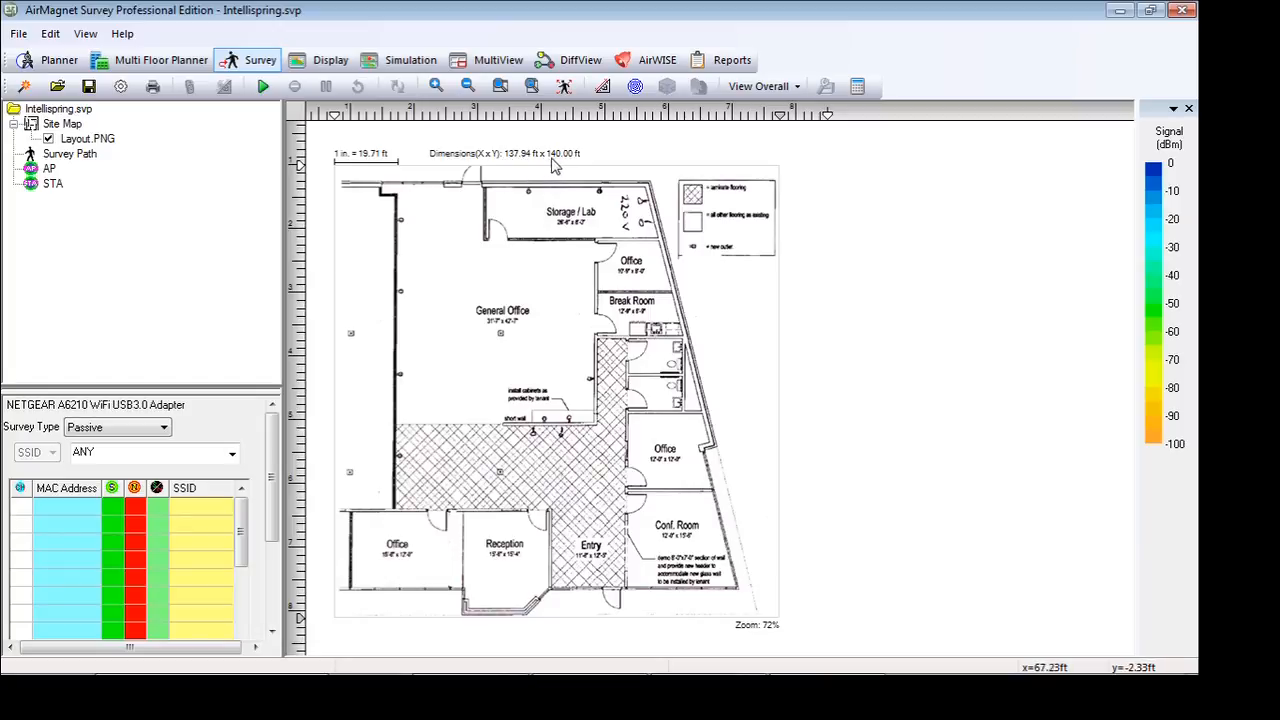
Measure the General Office's width from wall to wall without recalibrating the site, and leave measure mode
click(605, 88)
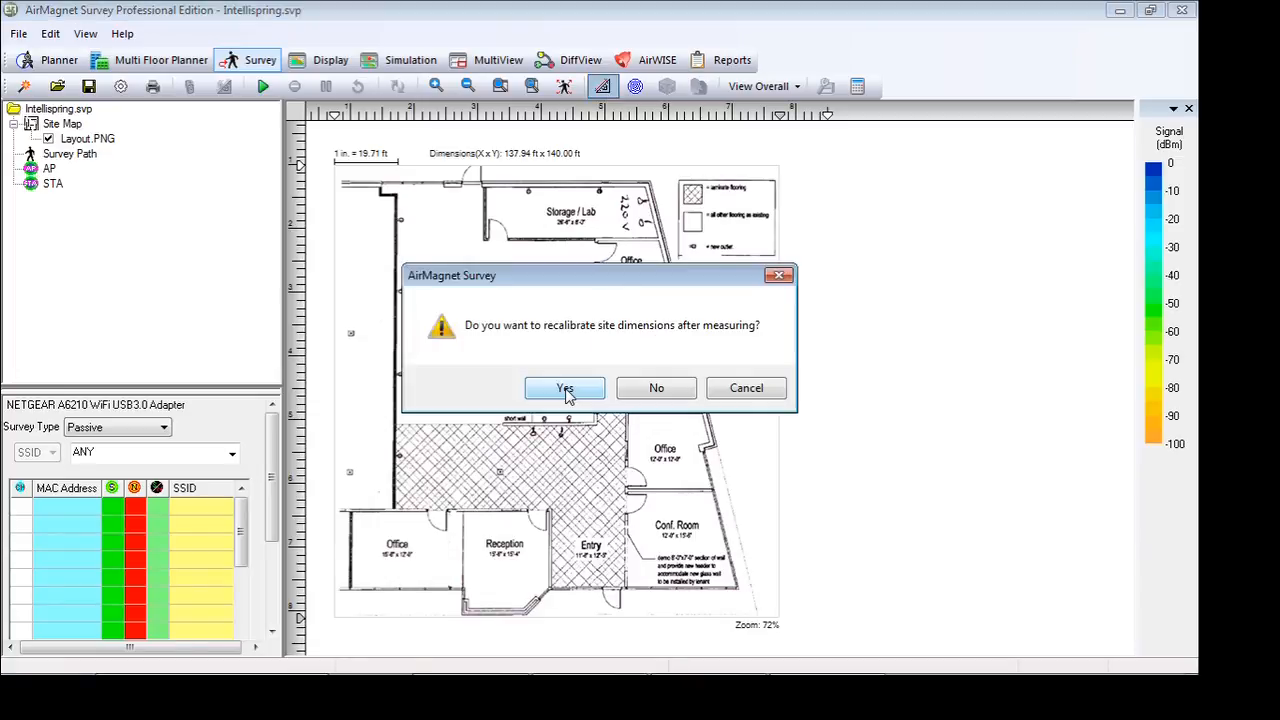
click(640, 389)
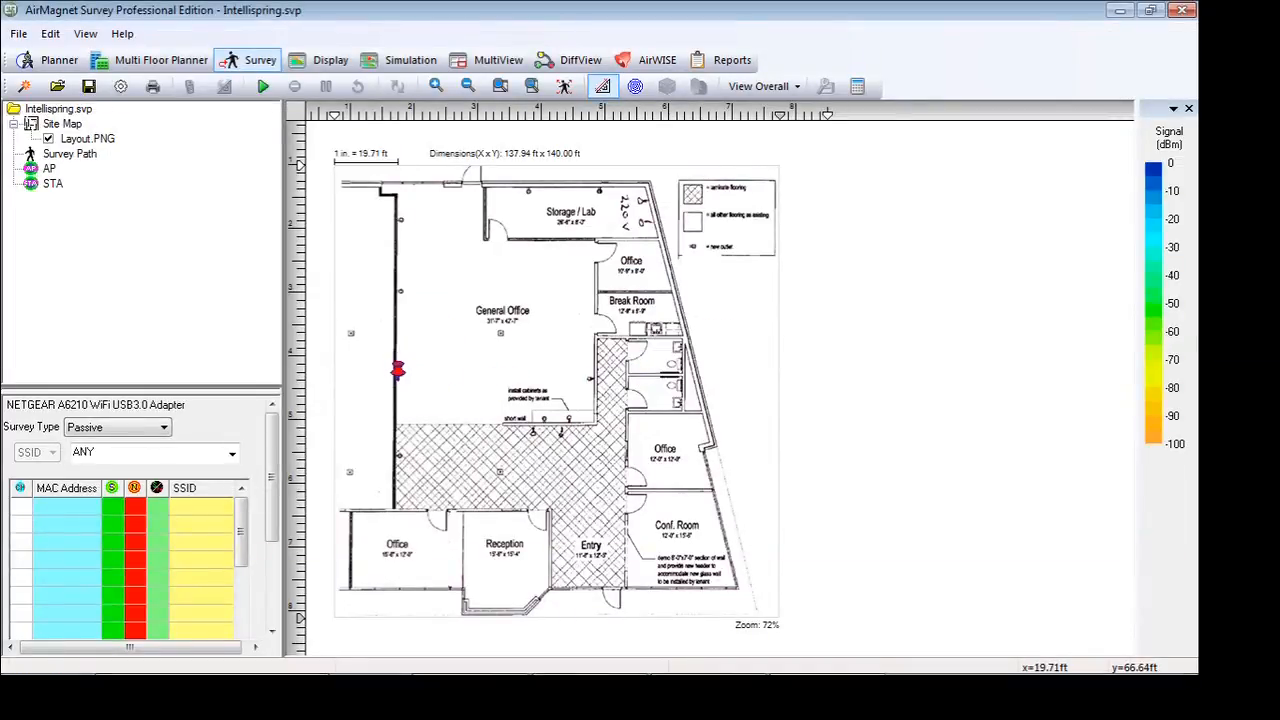
drag(394, 371, 595, 372)
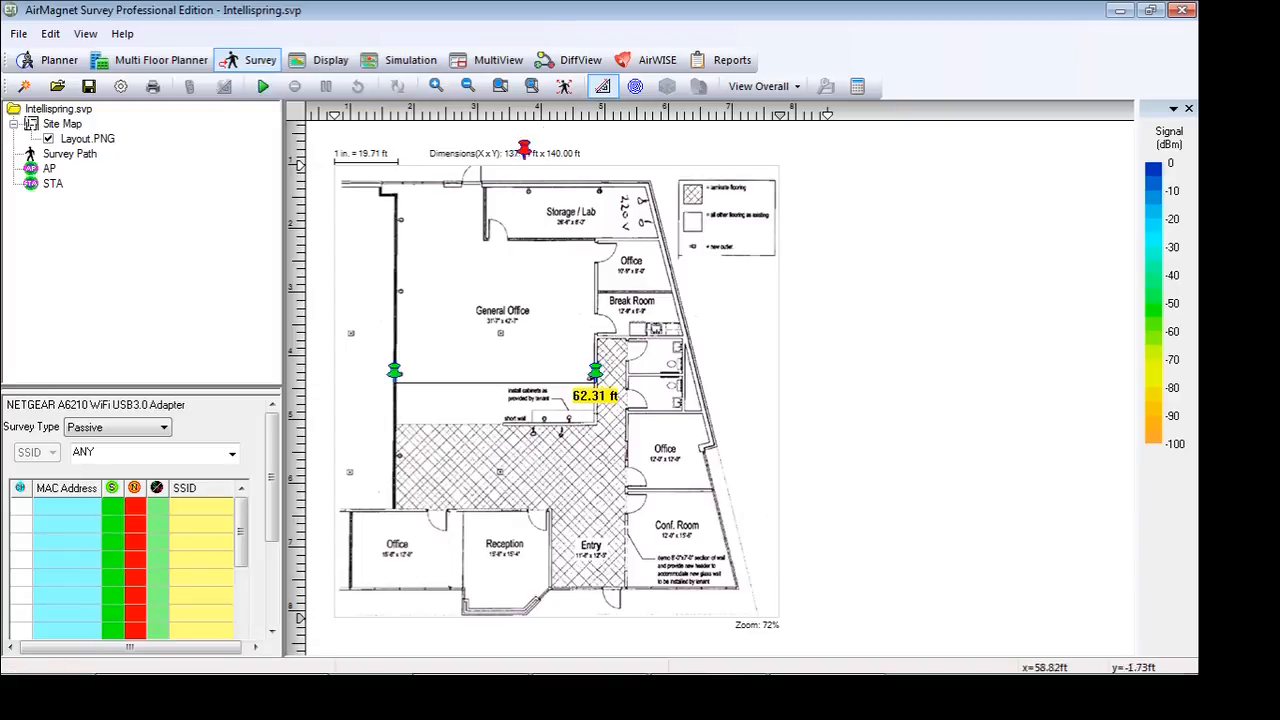
click(602, 86)
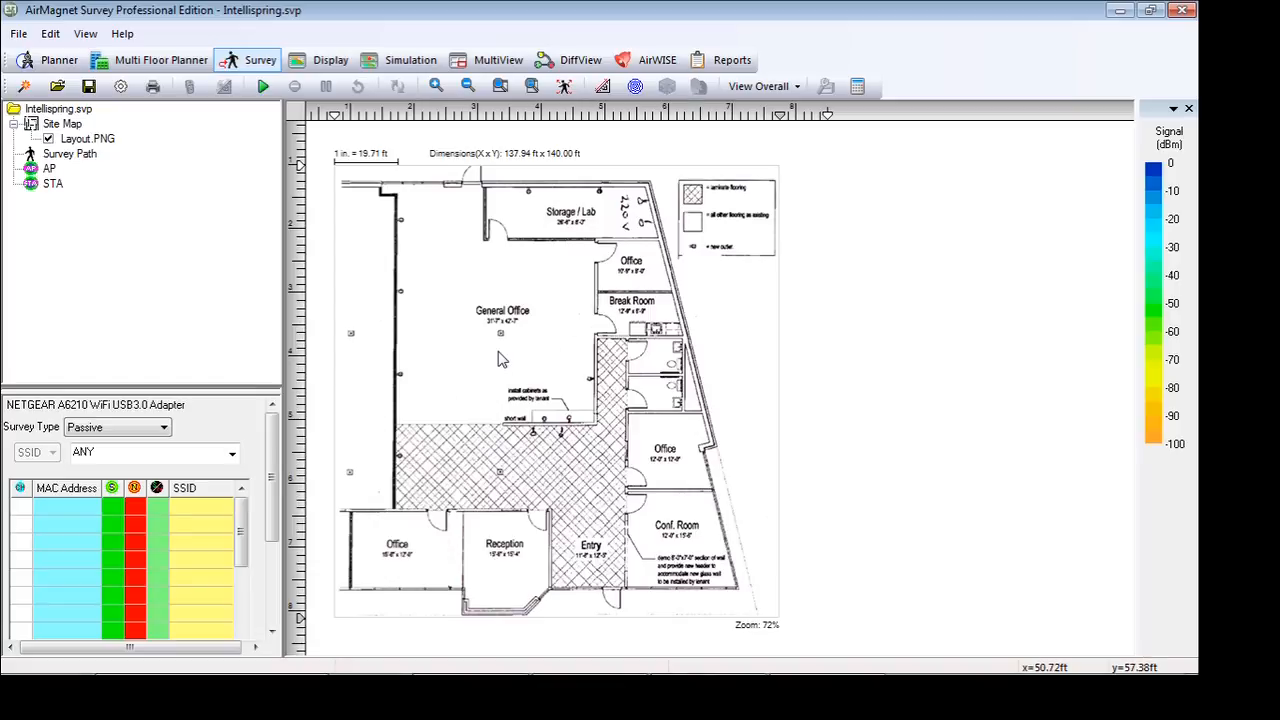
Start a passive survey and record a path down the General Office's outer wall, across, up the opposite side and over to the Storage / Lab door
click(261, 88)
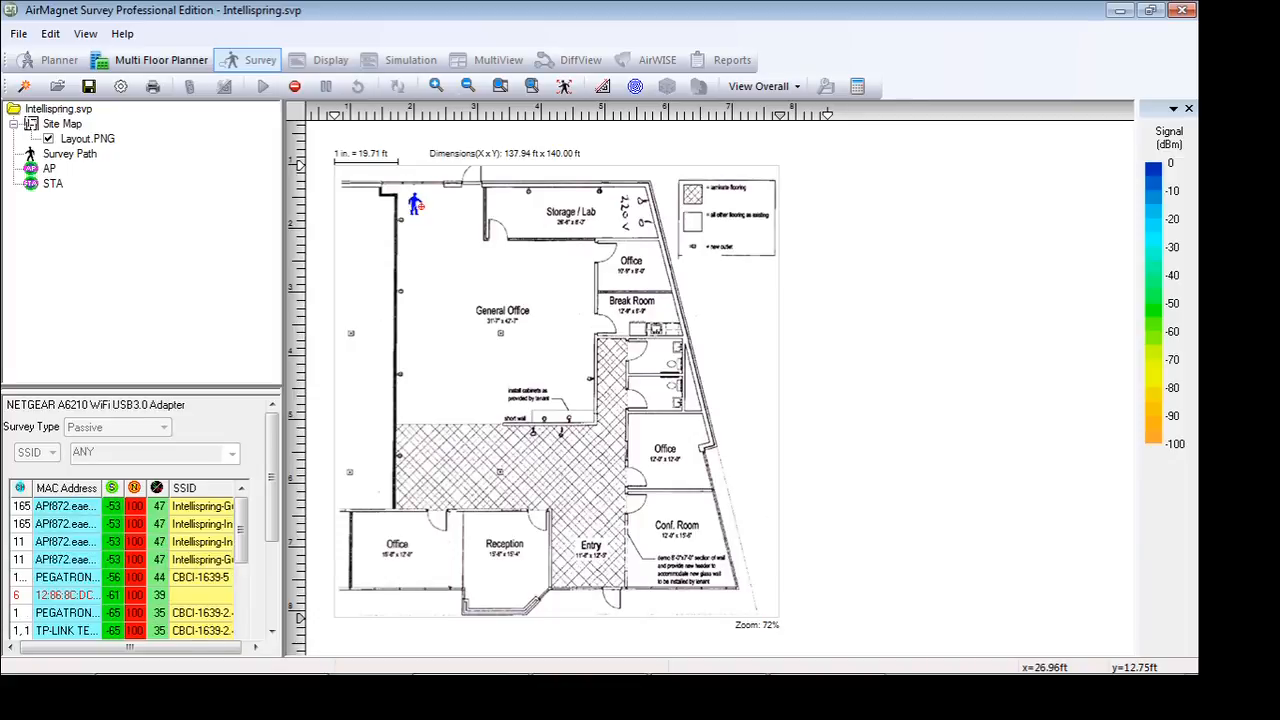
click(417, 205)
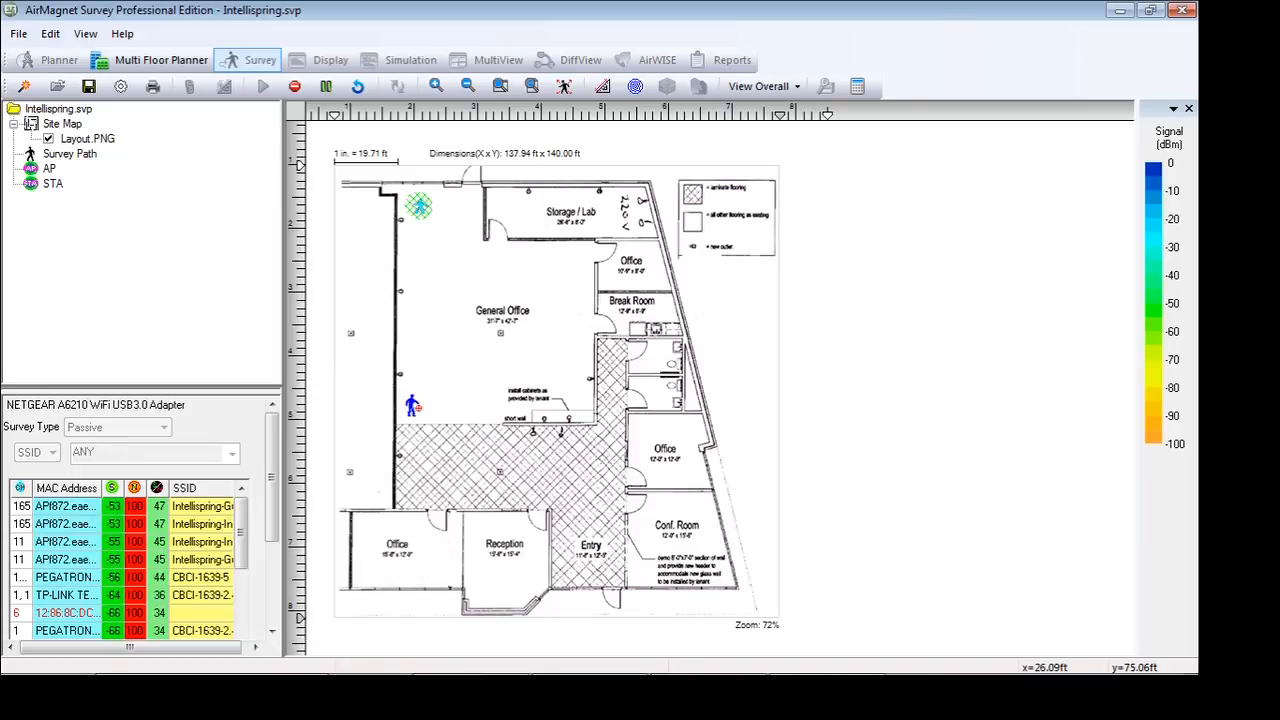
click(413, 405)
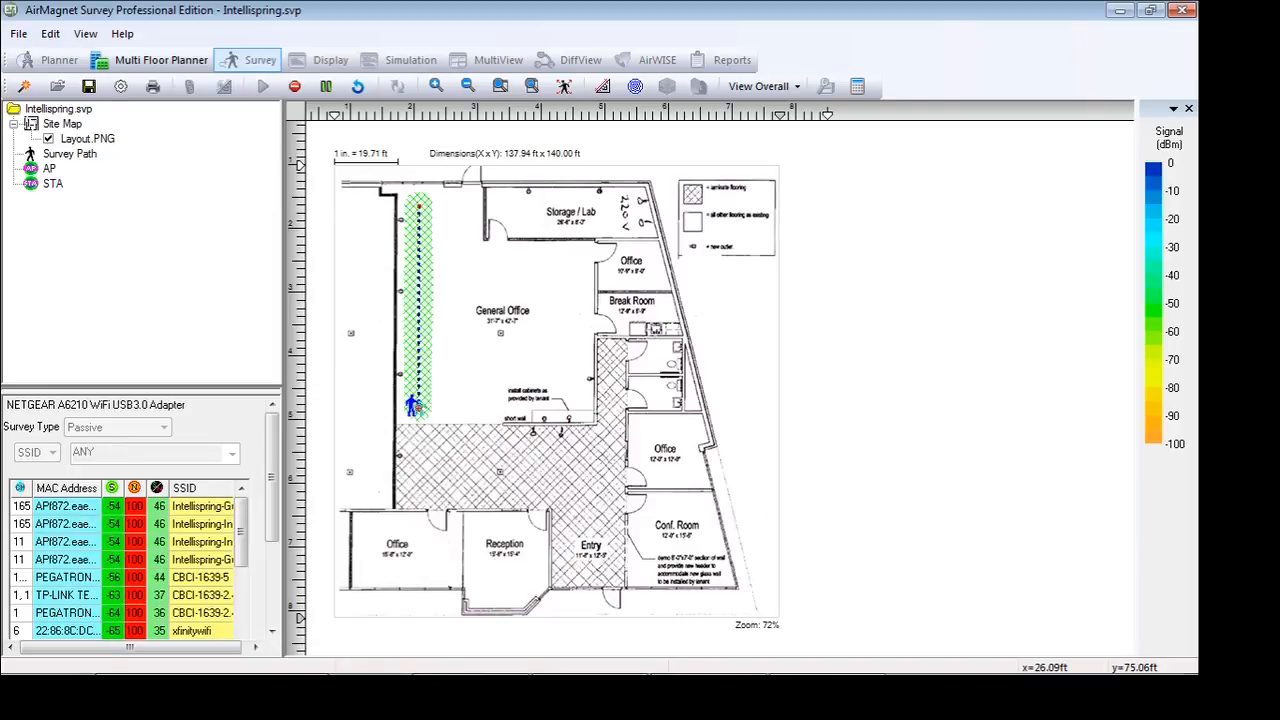
click(578, 404)
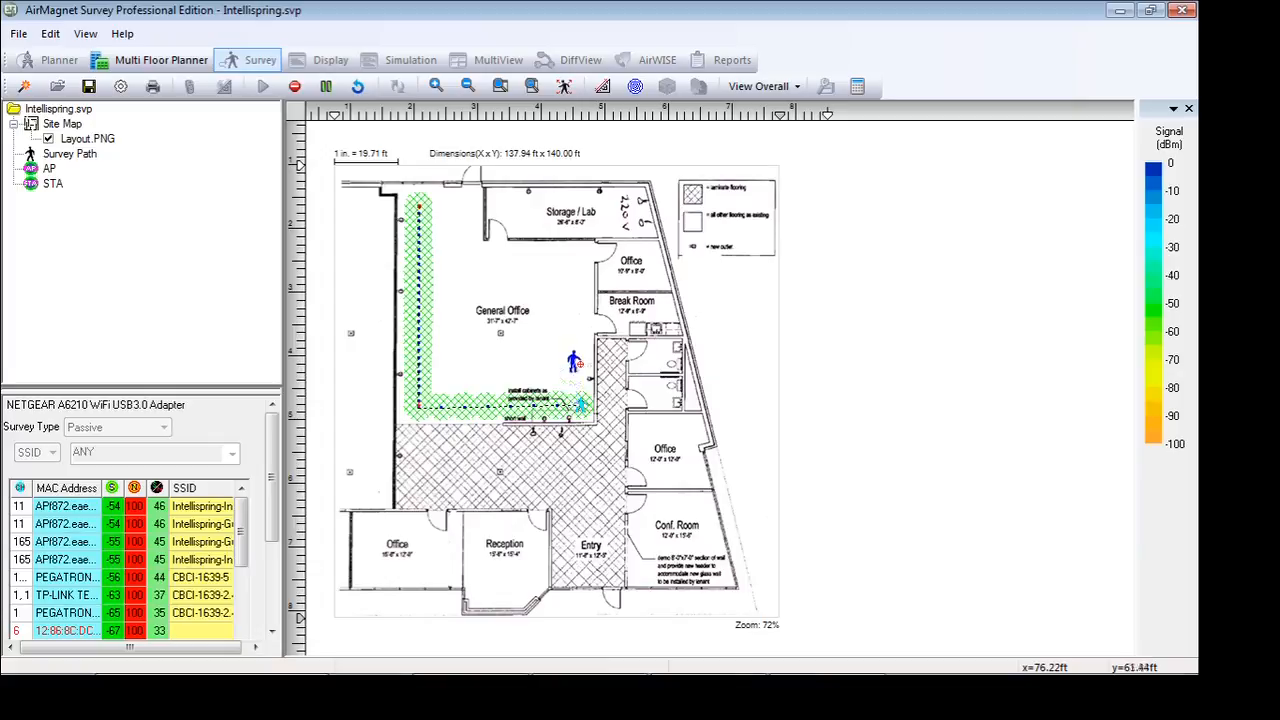
click(580, 257)
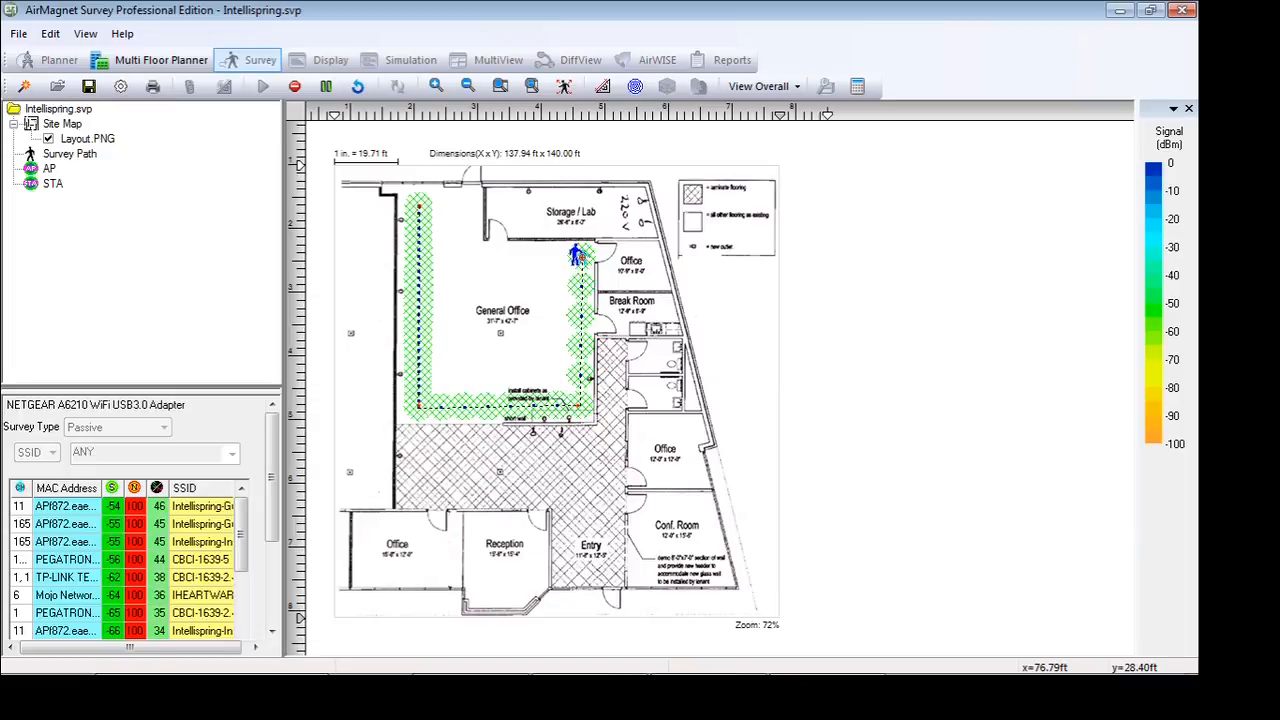
click(489, 249)
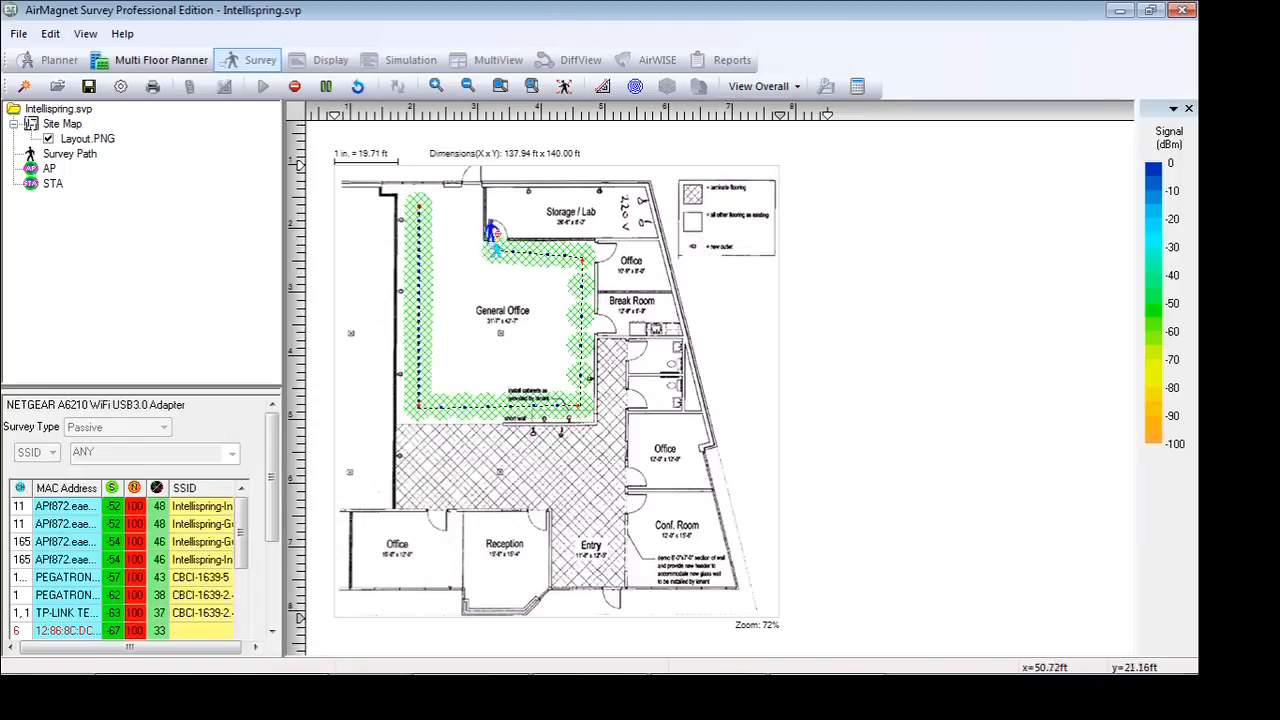
Record the survey path through the Storage / Lab room and back along the General Office's inner wall to its lower corner
click(497, 209)
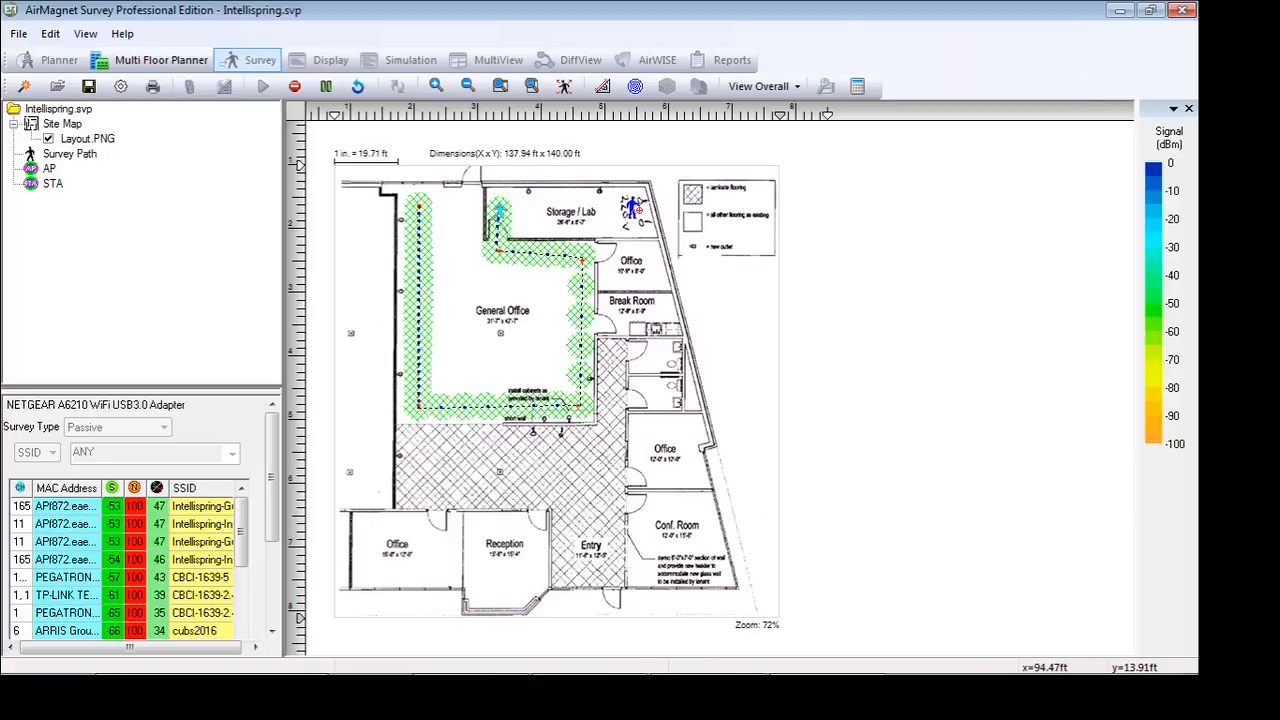
click(636, 208)
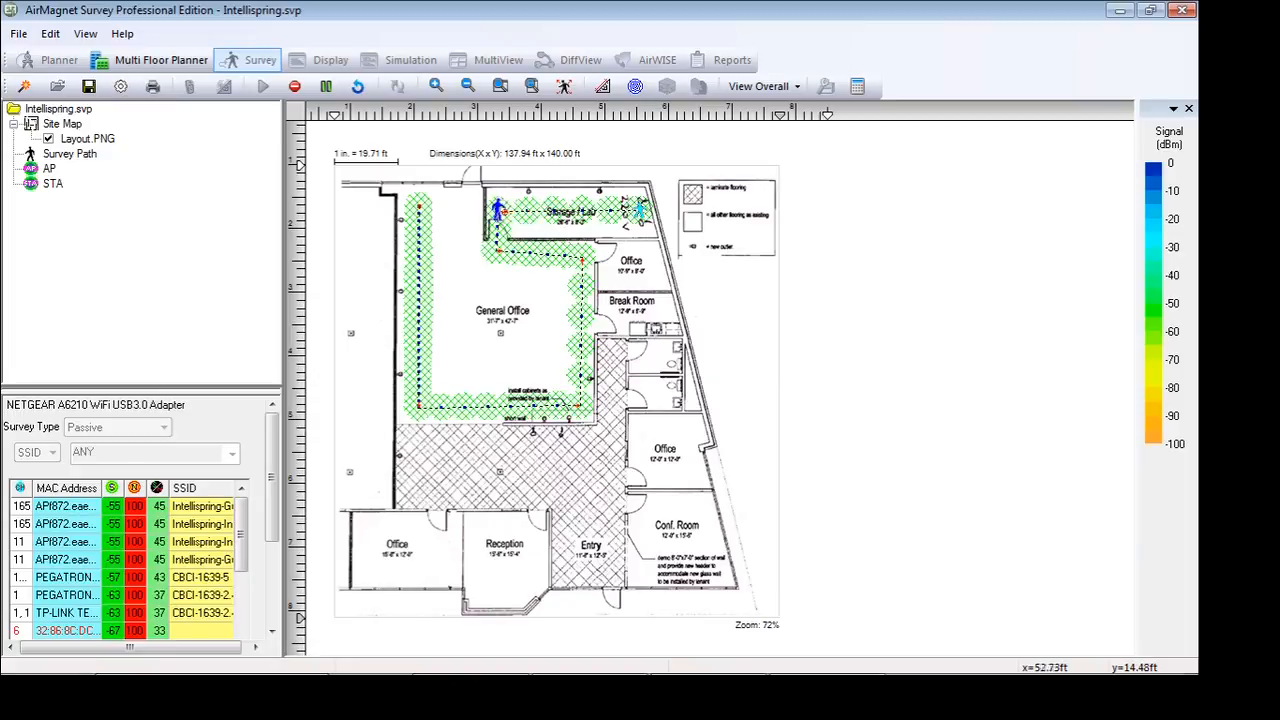
click(492, 210)
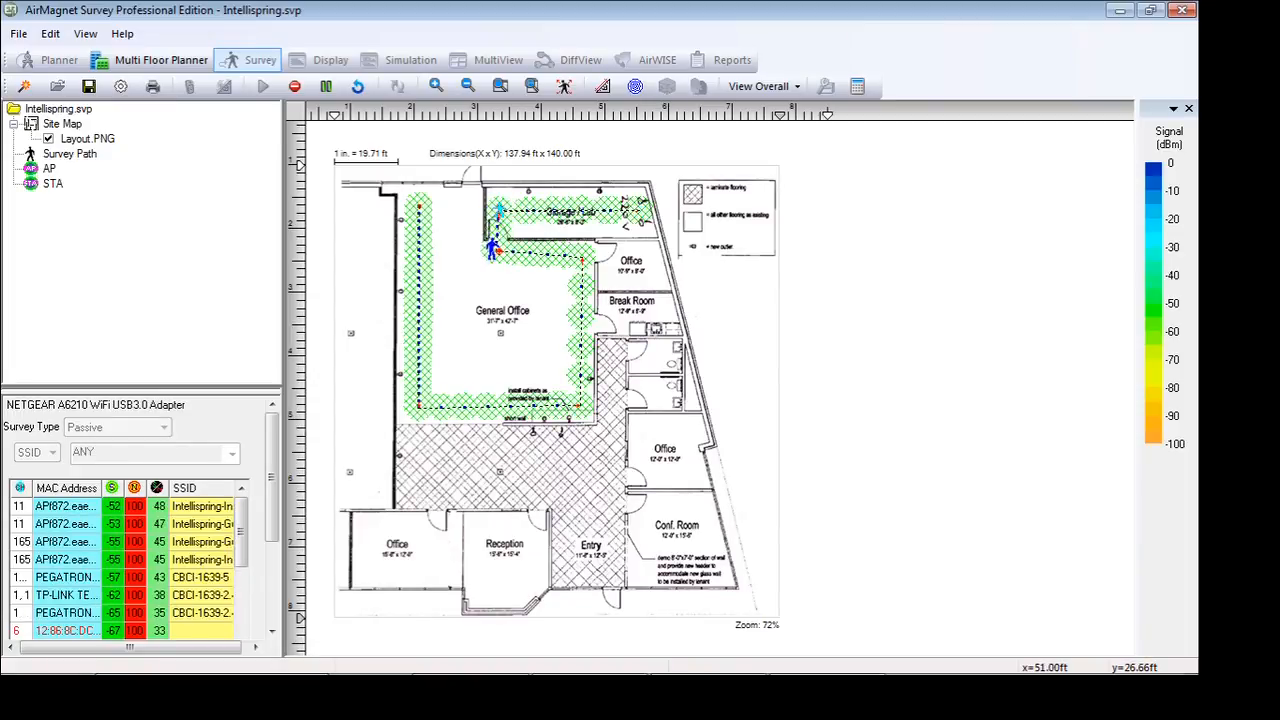
click(492, 248)
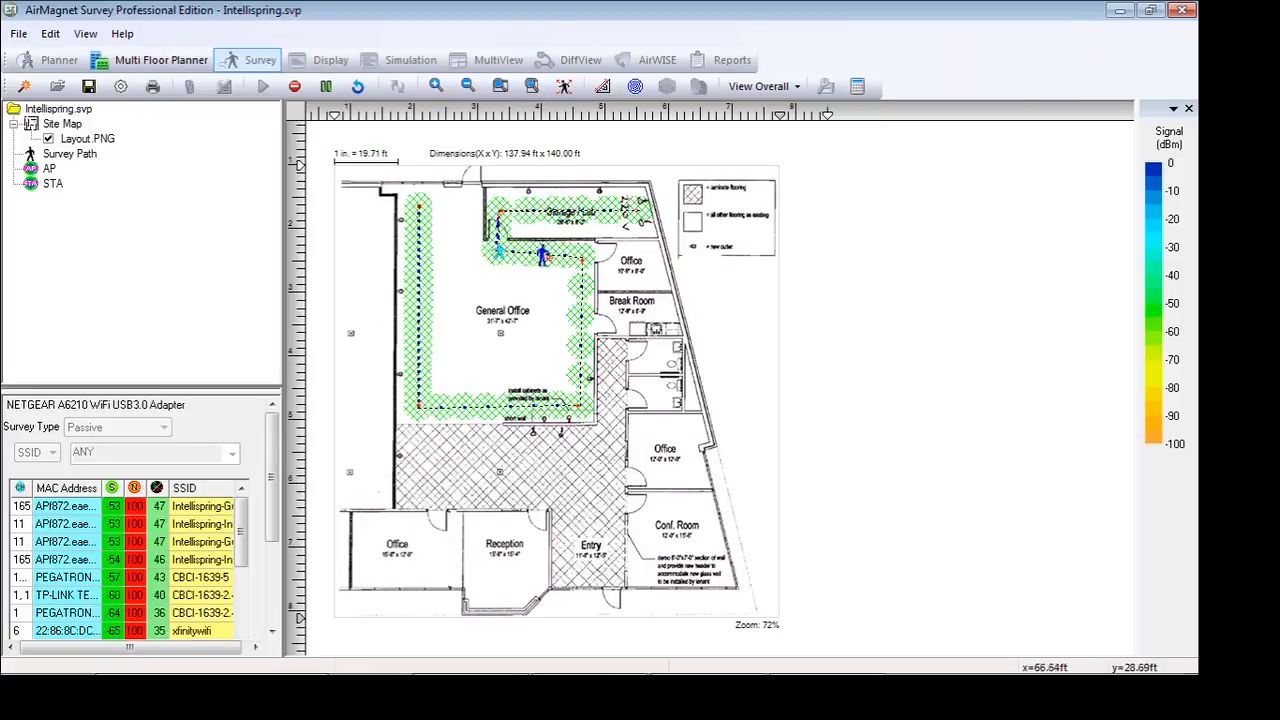
click(583, 255)
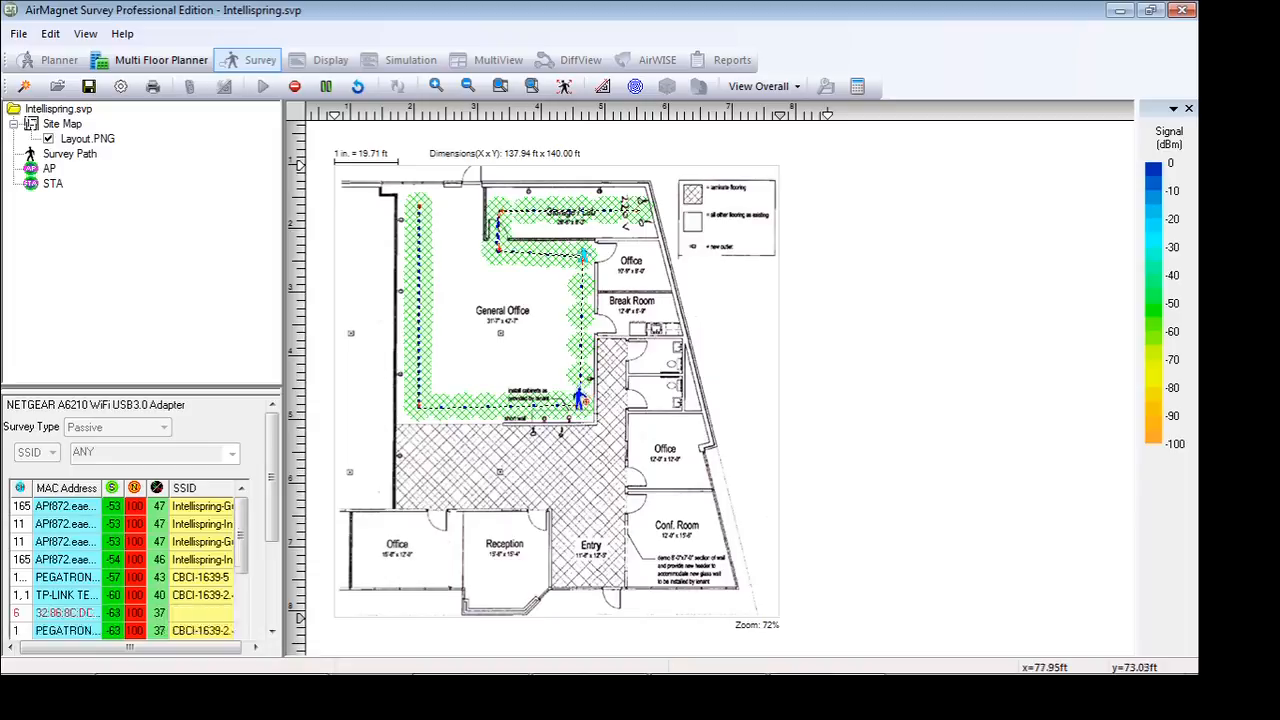
click(575, 402)
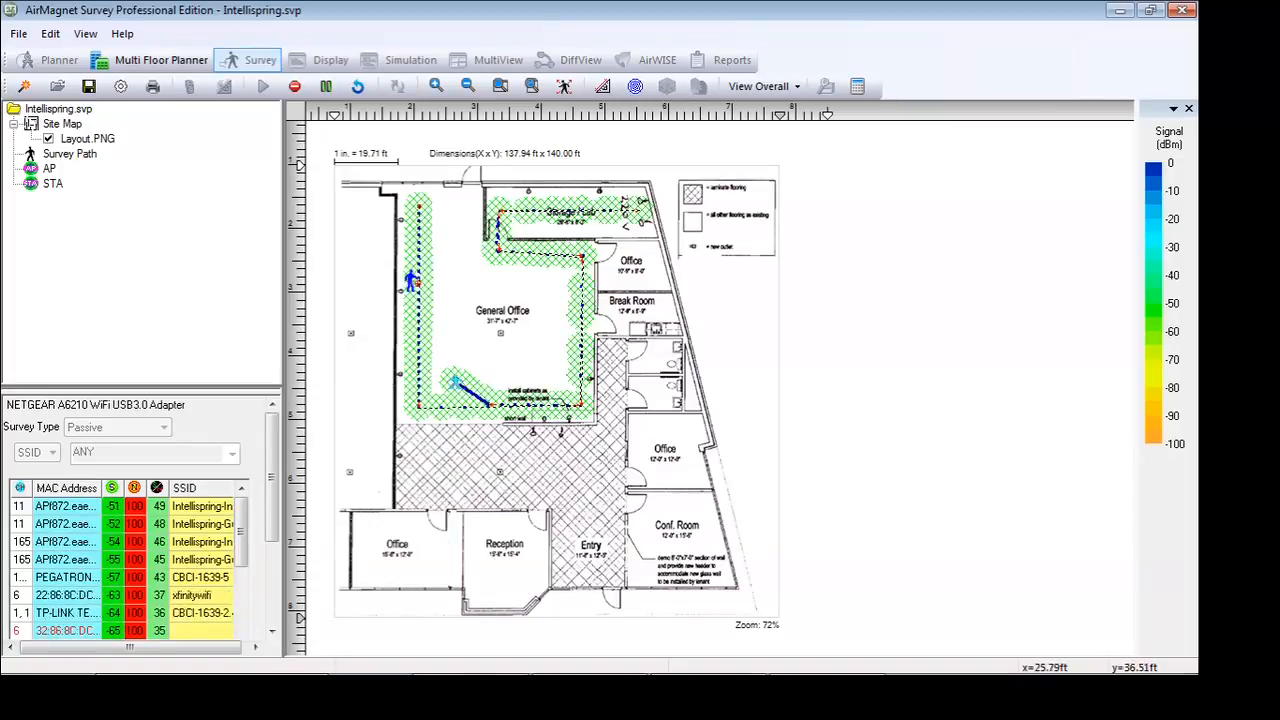
Retract the two stray path segments and resume data collection from the General Office's lower inner corner
click(357, 88)
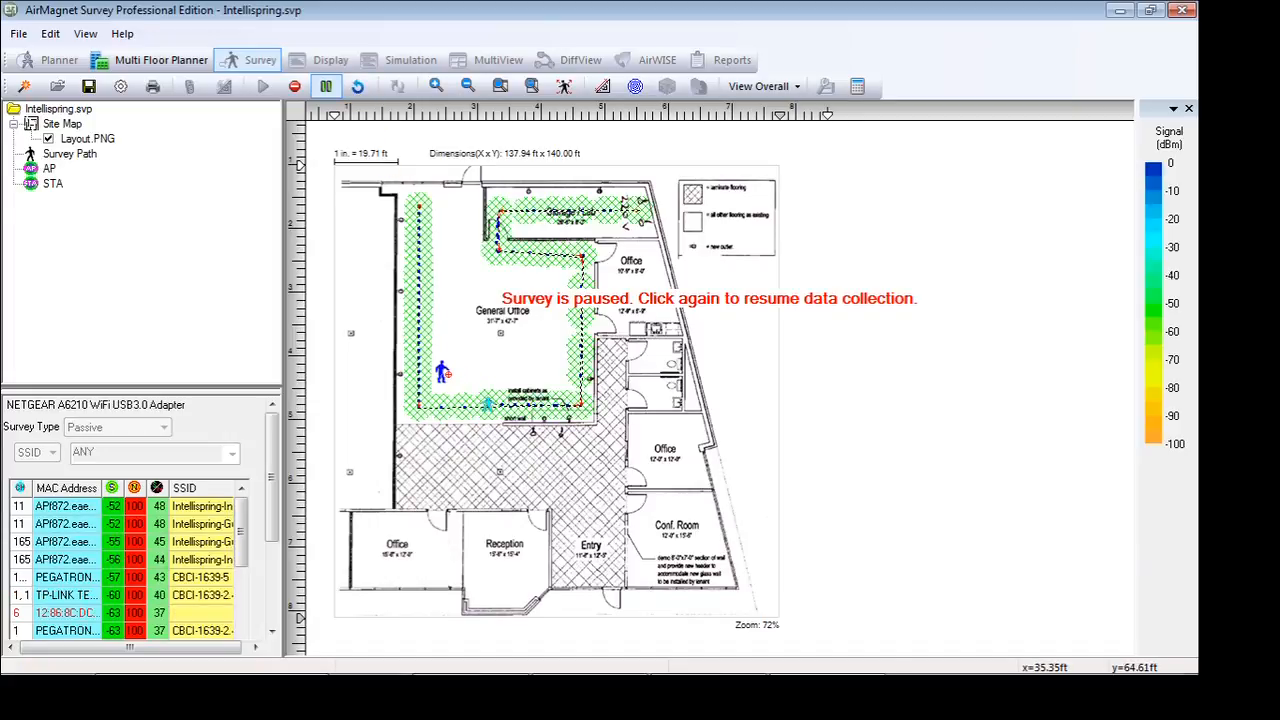
click(357, 88)
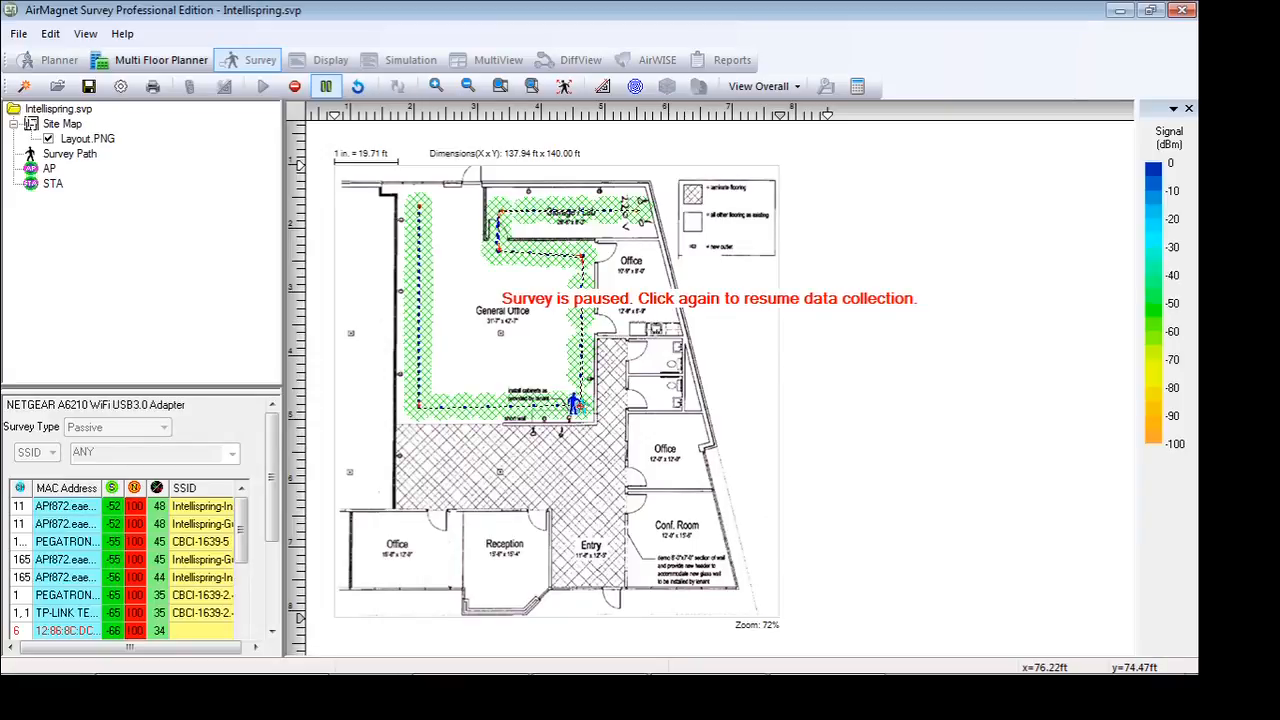
click(574, 404)
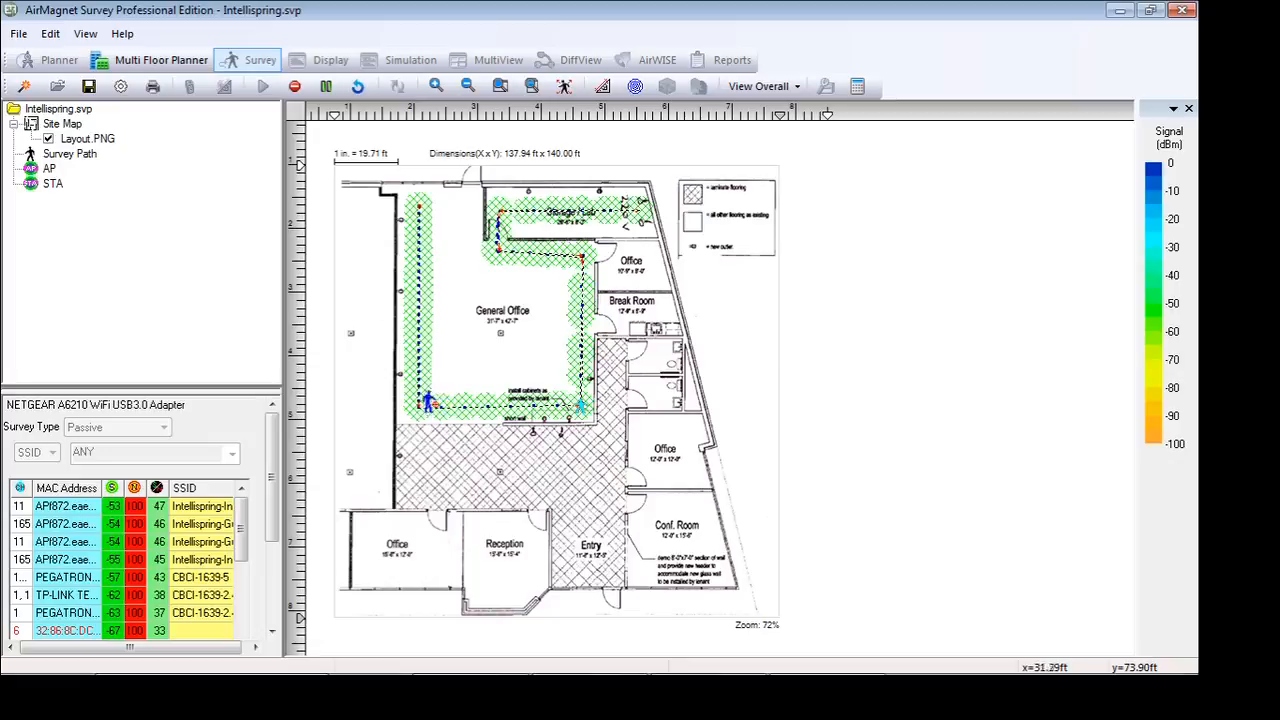
Record the path back across the General Office and up its outer wall, and save and display the survey as PassiveSurvey1
click(415, 404)
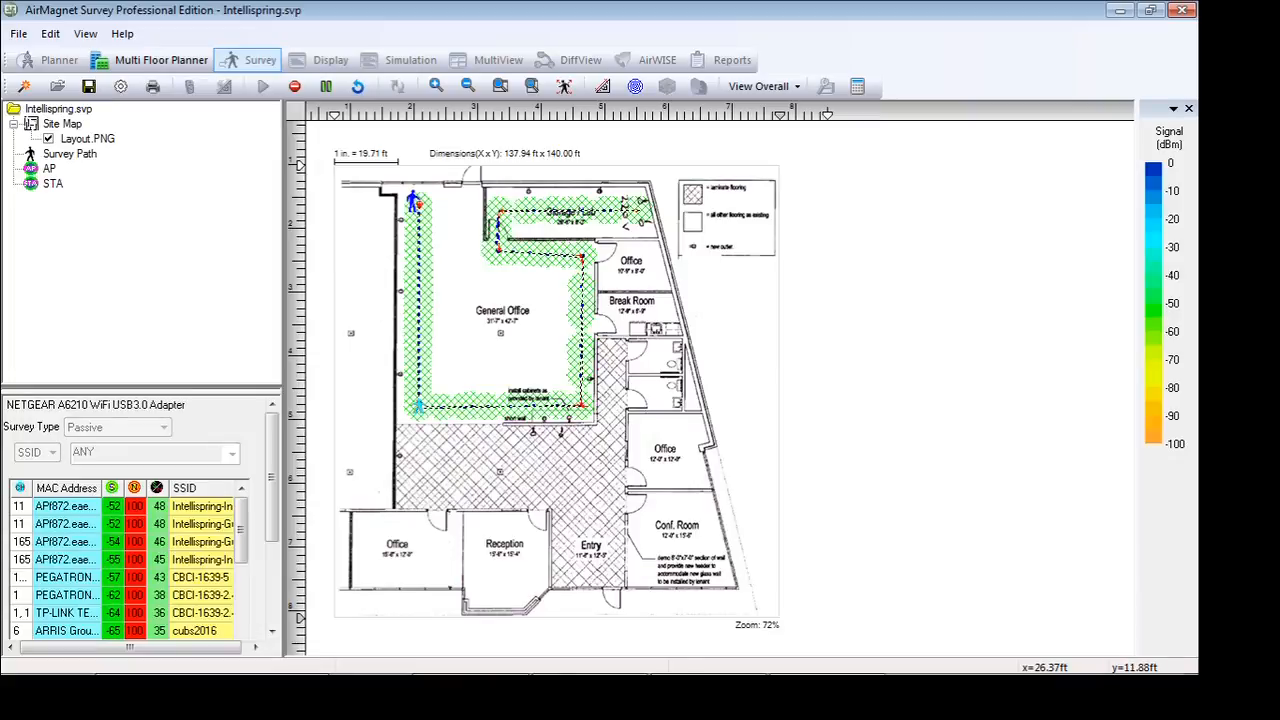
click(414, 204)
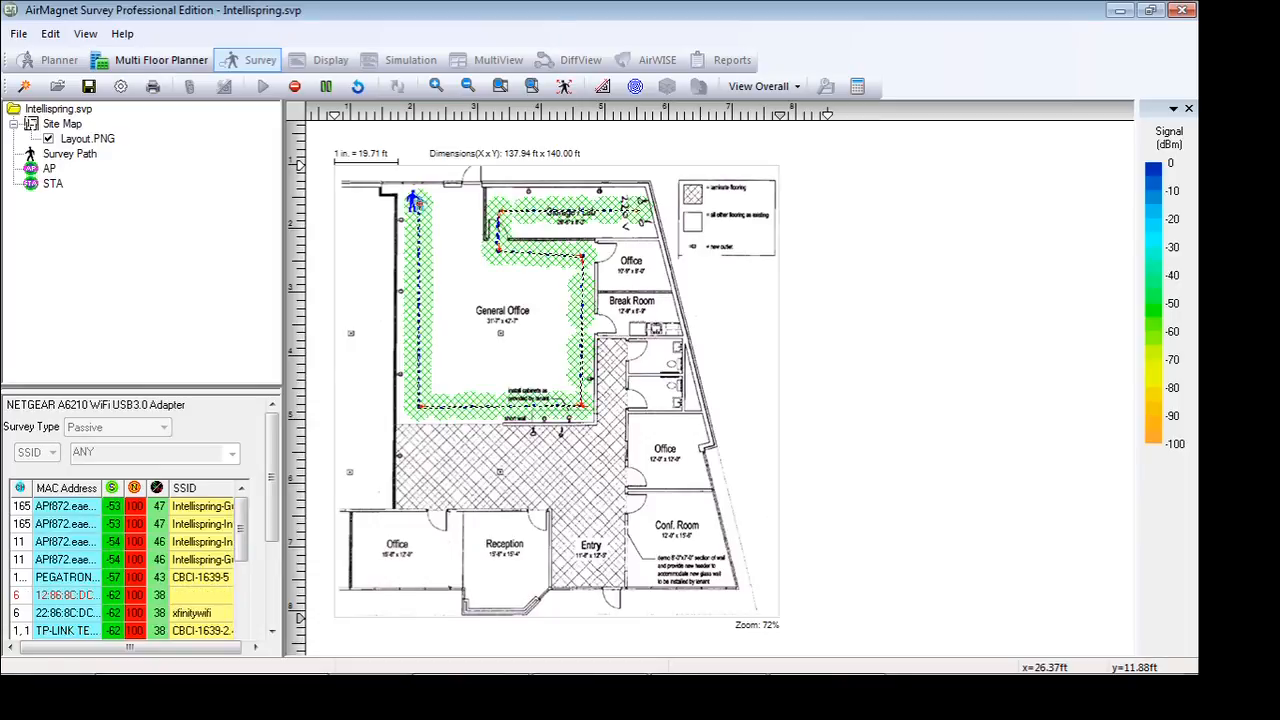
click(294, 87)
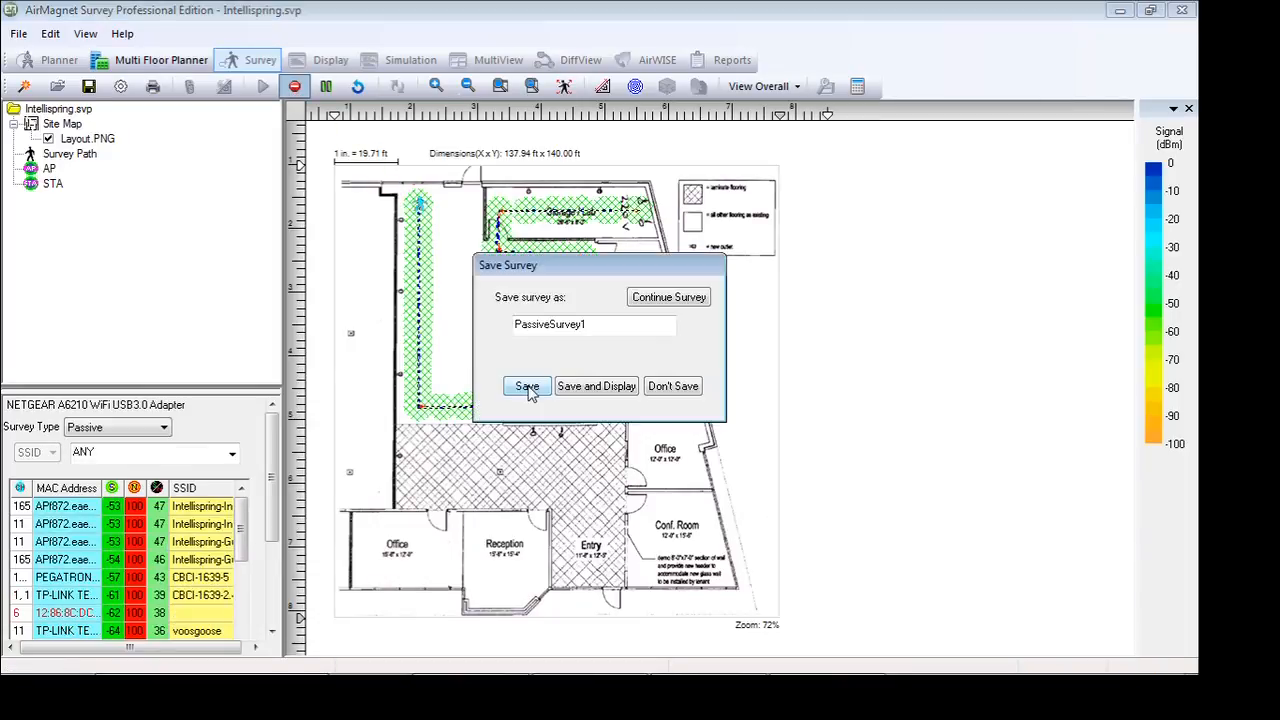
click(598, 390)
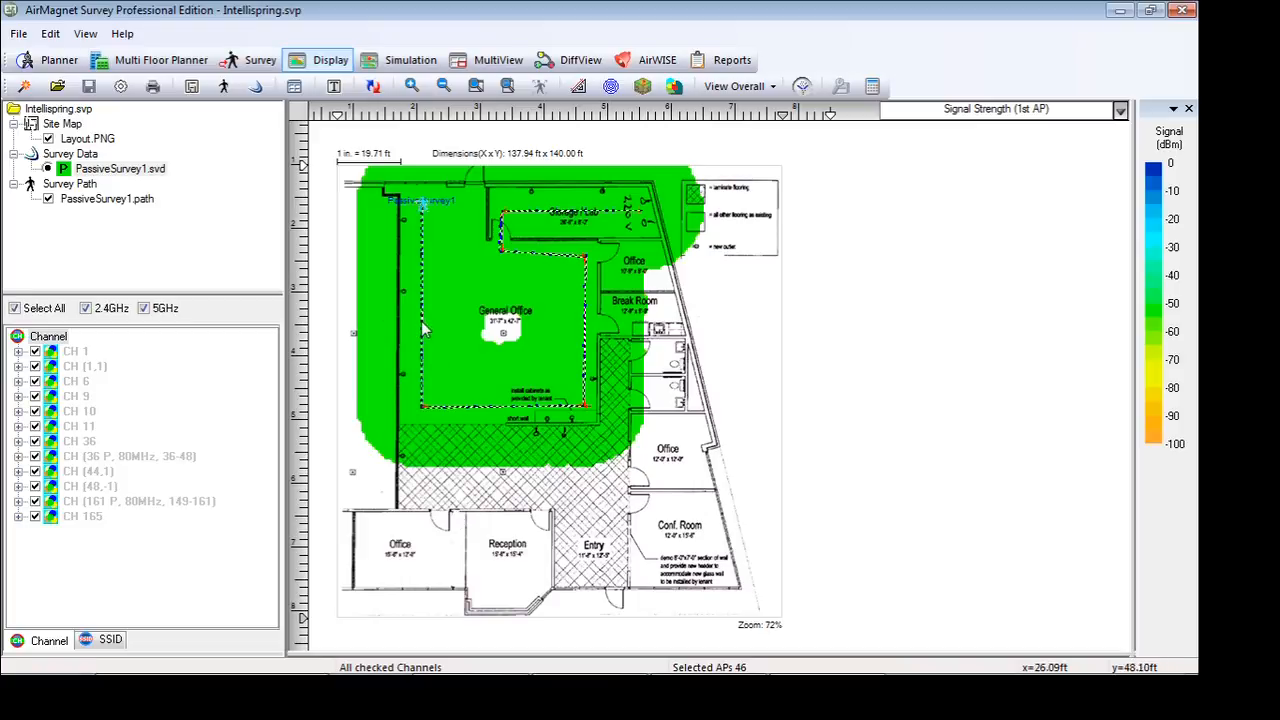
Measure from the survey path to the General Office's coverage gap, across the gap, and between the path's two sides, without recalibrating the site
click(584, 87)
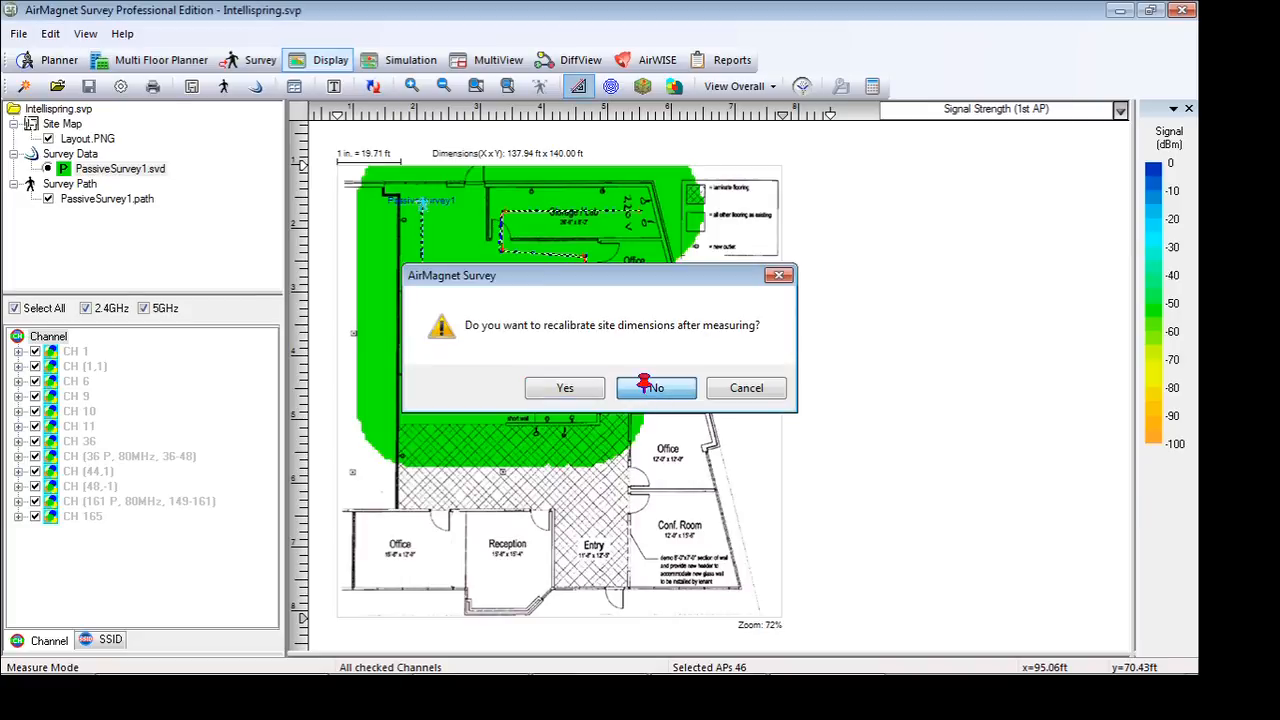
click(644, 384)
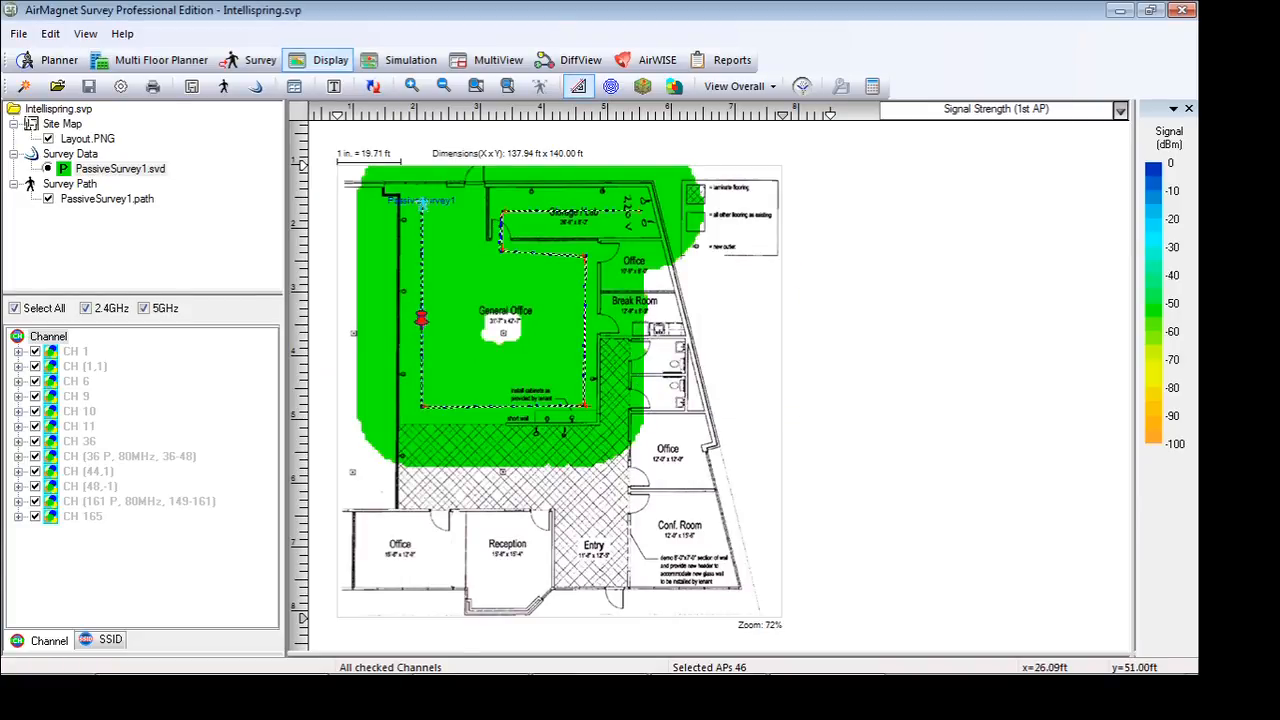
drag(421, 318, 480, 324)
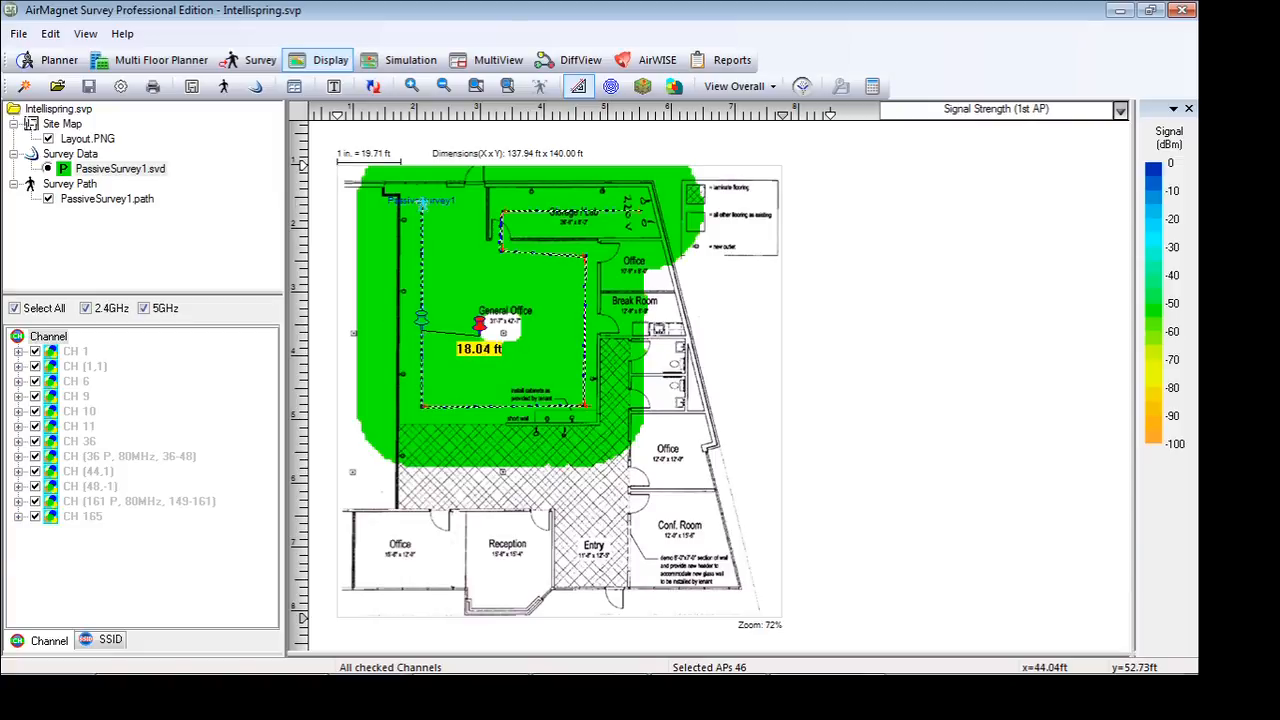
drag(479, 323, 518, 329)
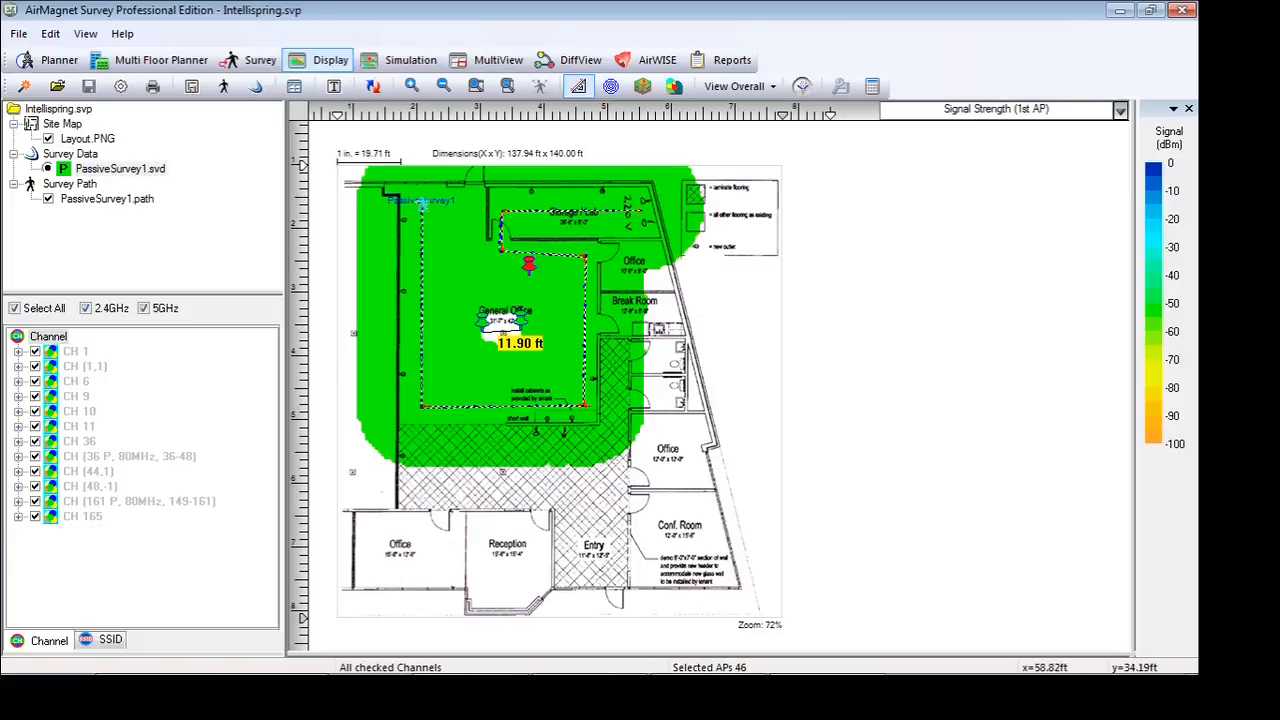
drag(424, 277, 580, 354)
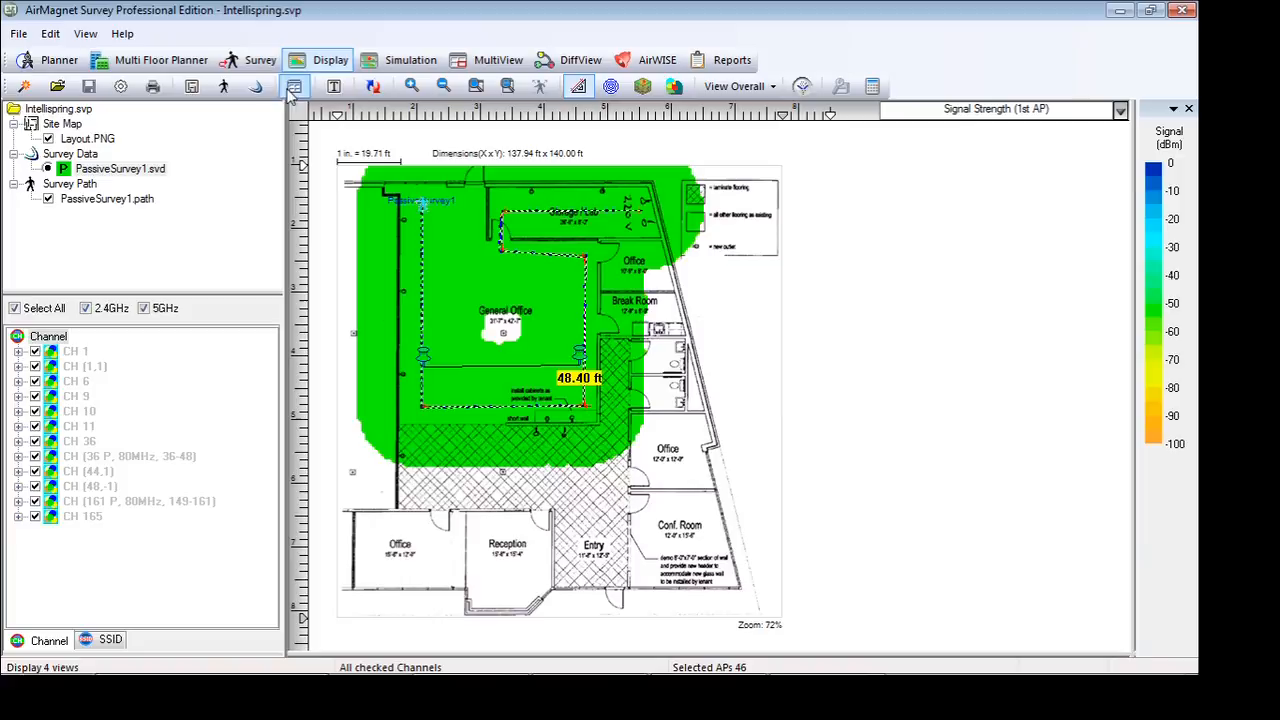
Return to the survey mode and review the available survey types, keeping Passive selected
click(259, 66)
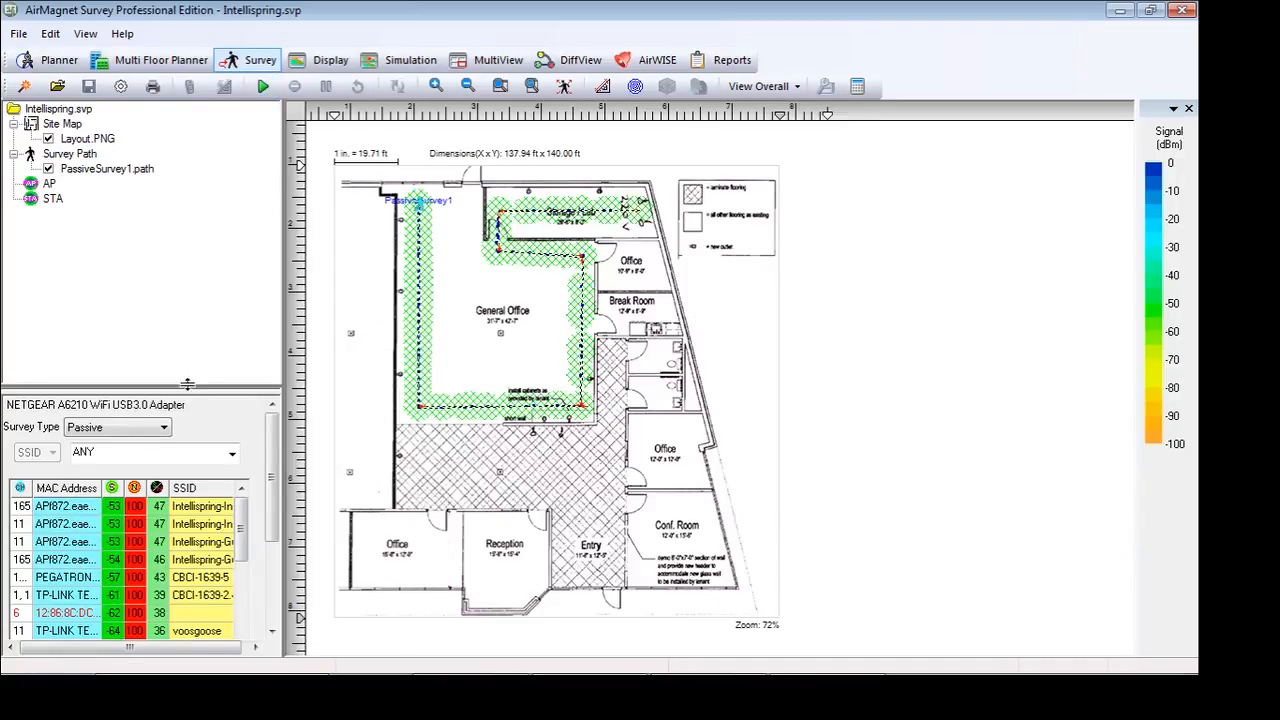
click(147, 430)
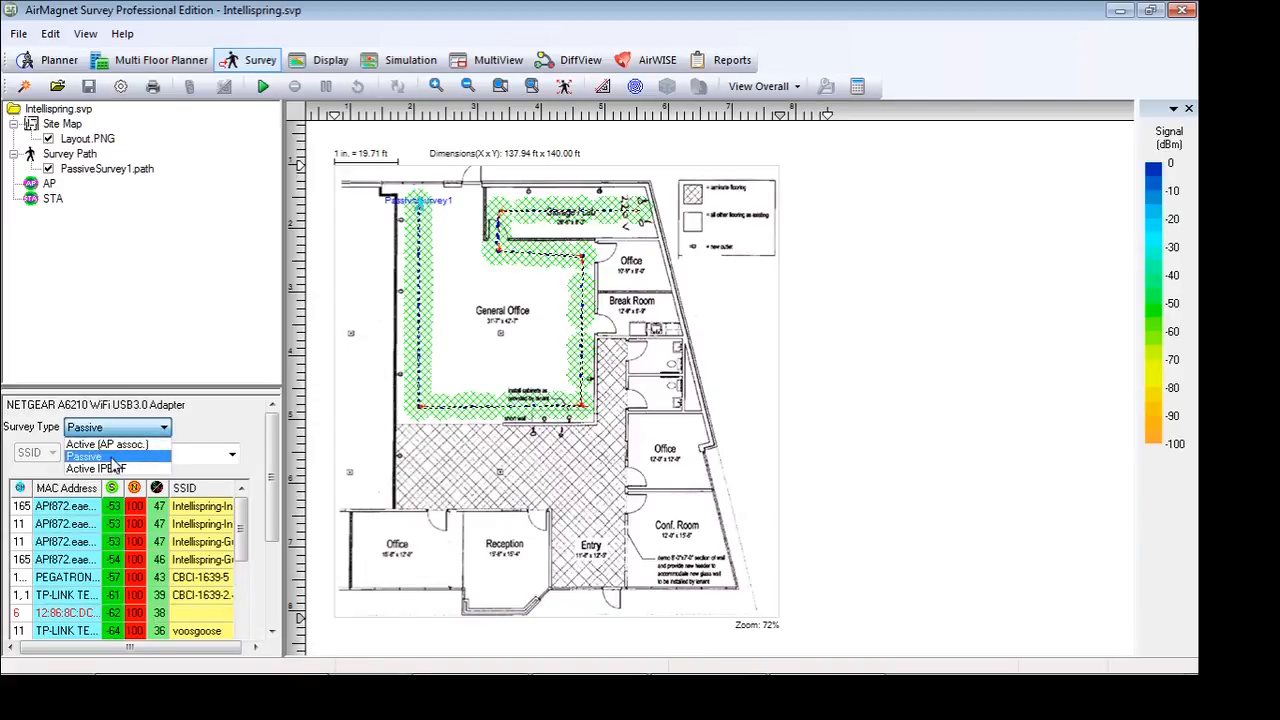
click(112, 457)
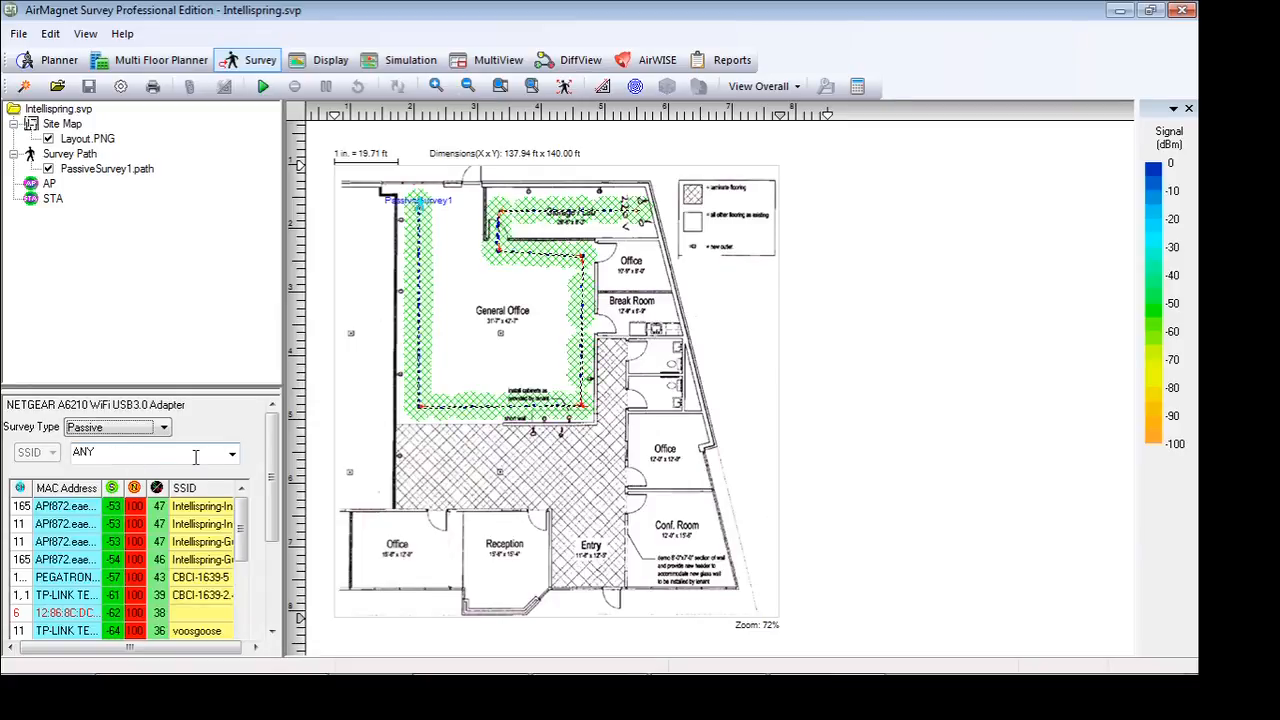
Try limiting the passive survey to the SSID Intellispring-Internal, and restore the SSID choice to ANY
click(231, 455)
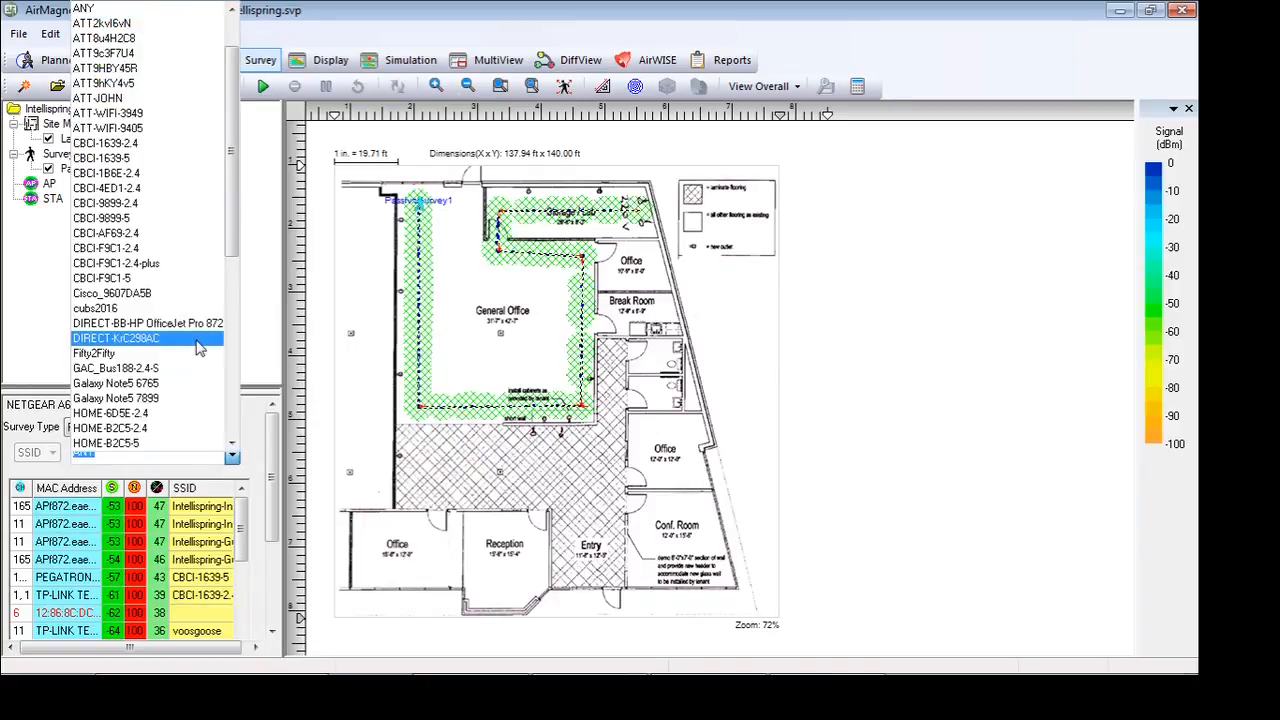
drag(232, 215, 232, 330)
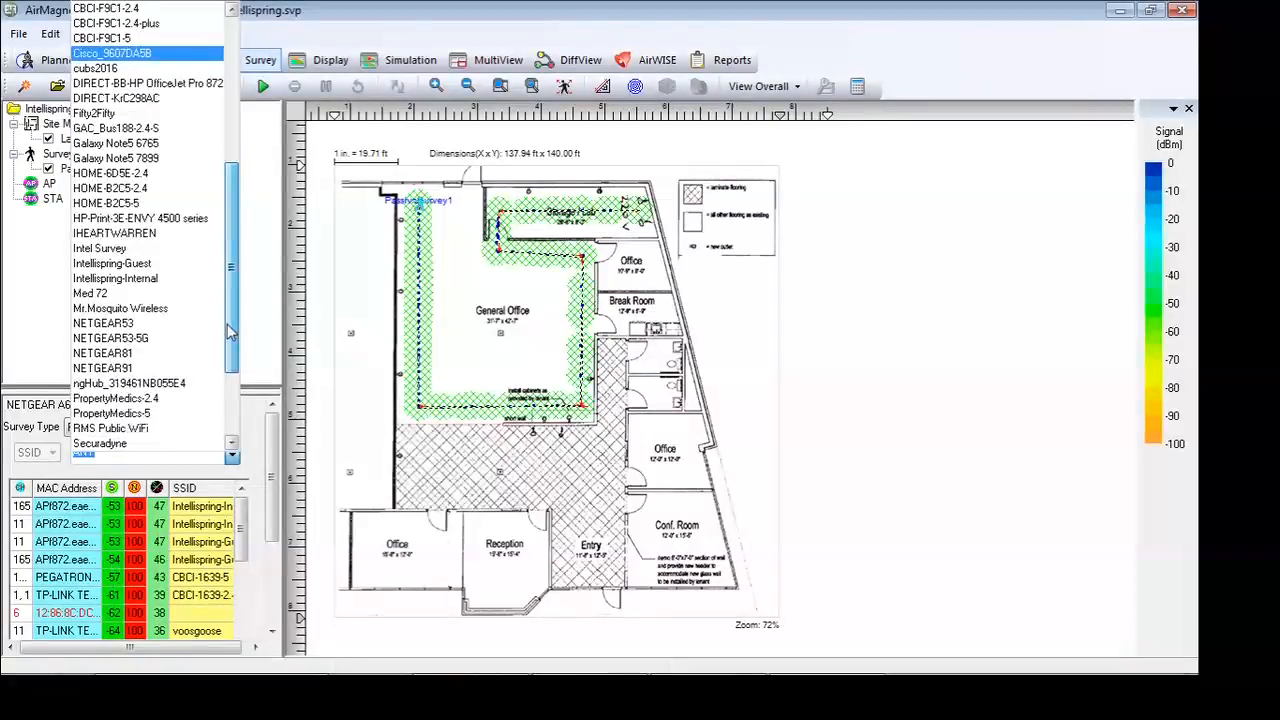
click(174, 280)
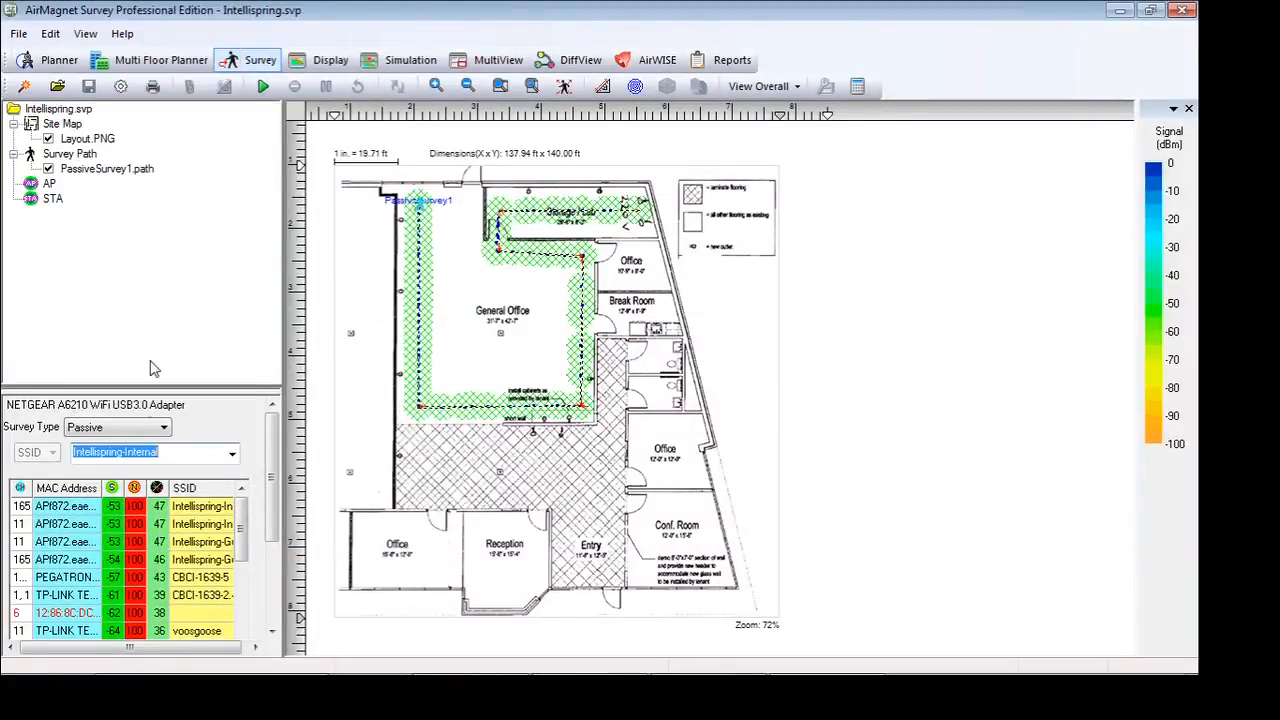
click(232, 455)
drag(237, 368, 237, 155)
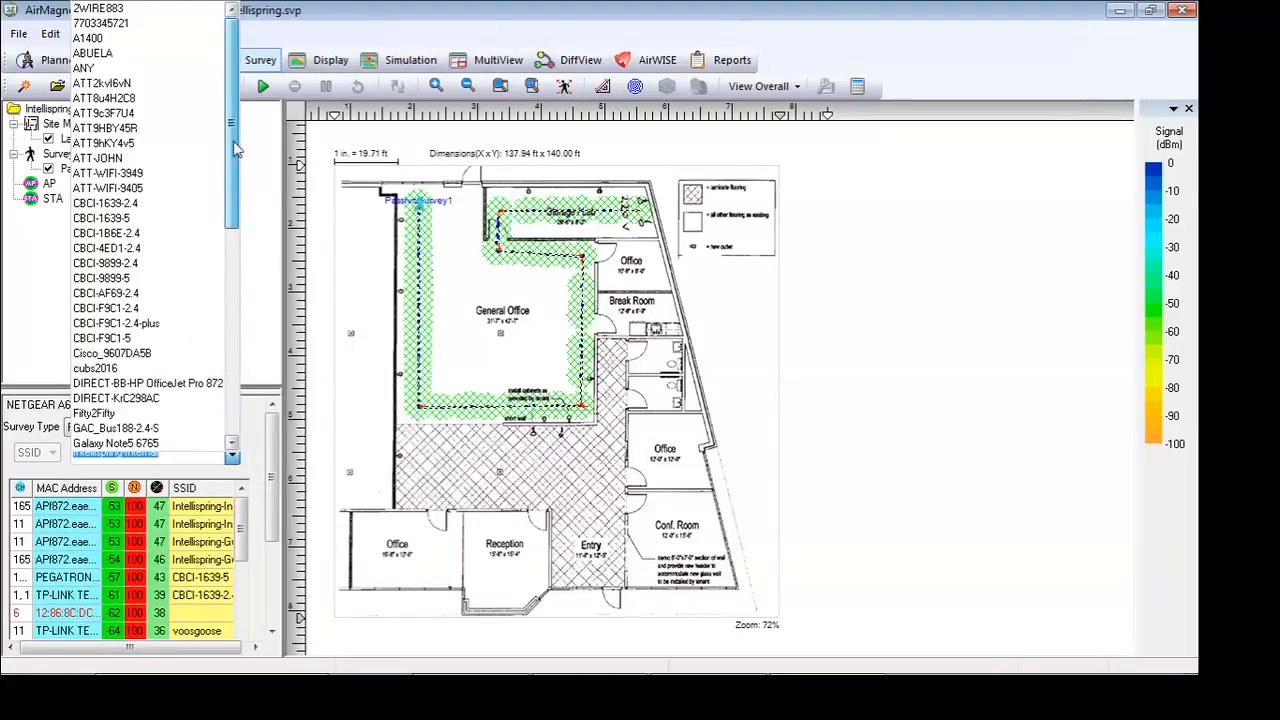
click(100, 69)
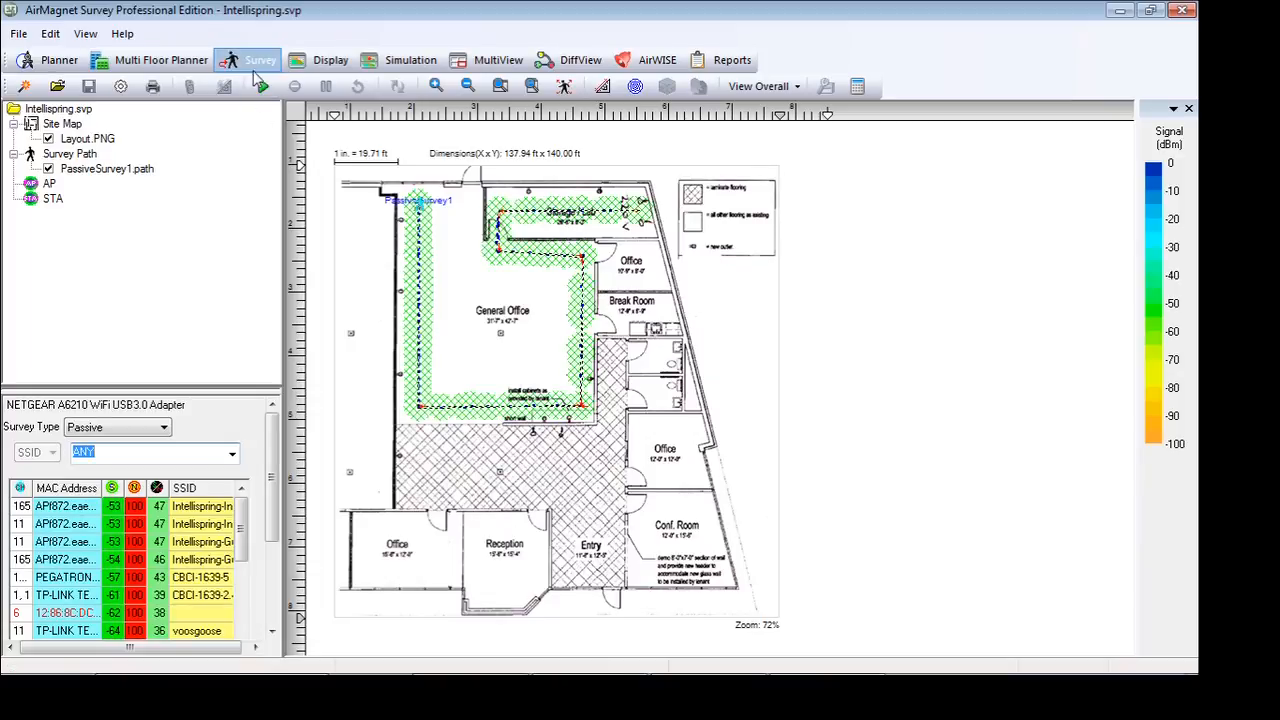
Display the survey data with its networks grouped by SSID, and open the AP data filter sorted by SSID
click(322, 62)
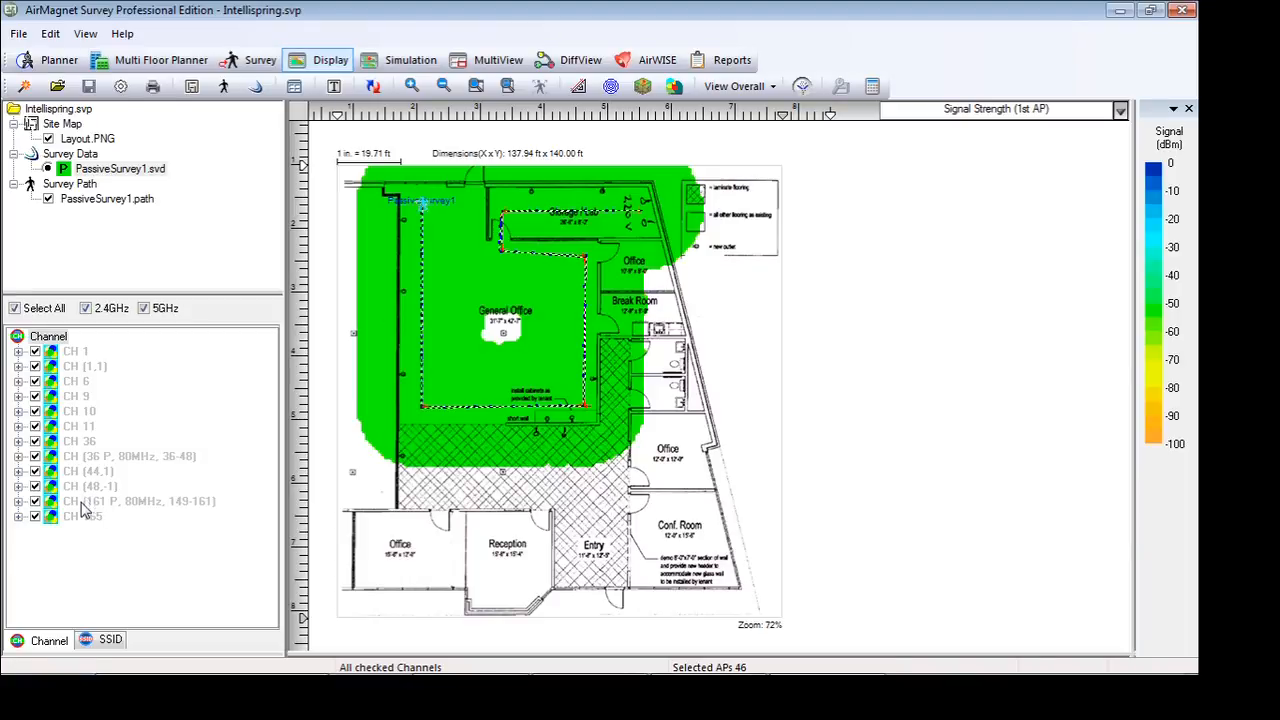
click(108, 645)
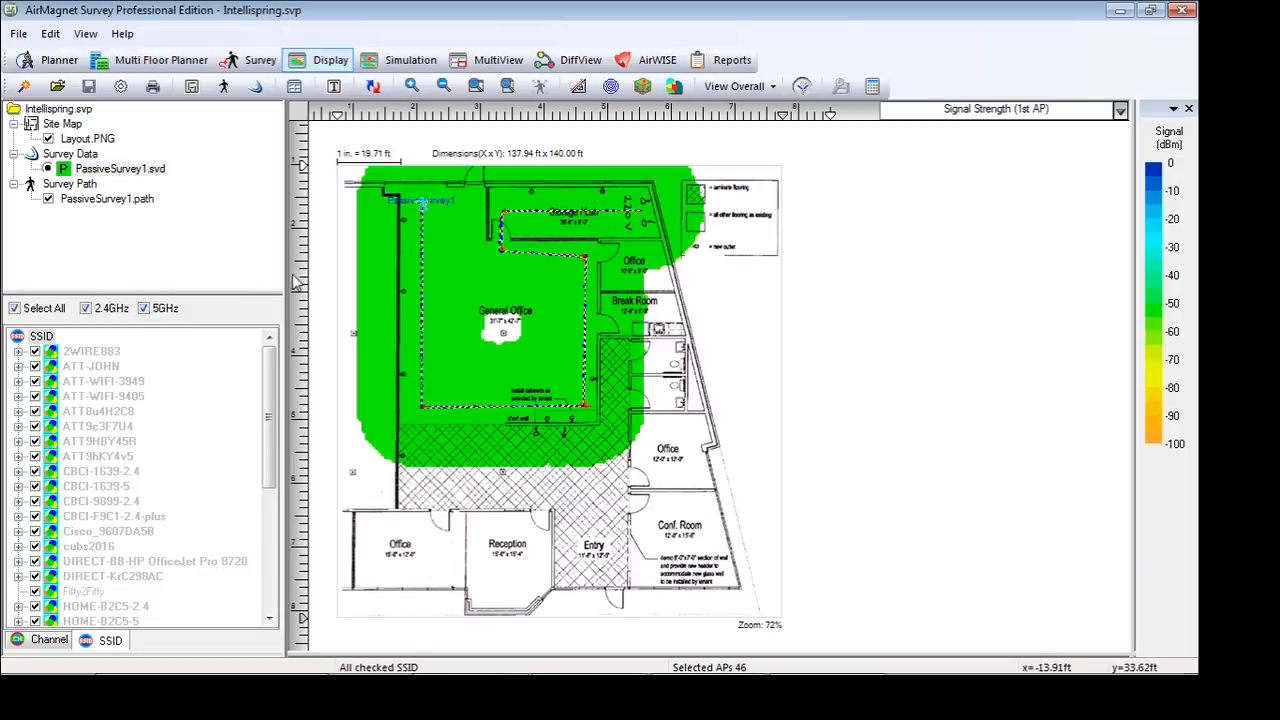
click(802, 88)
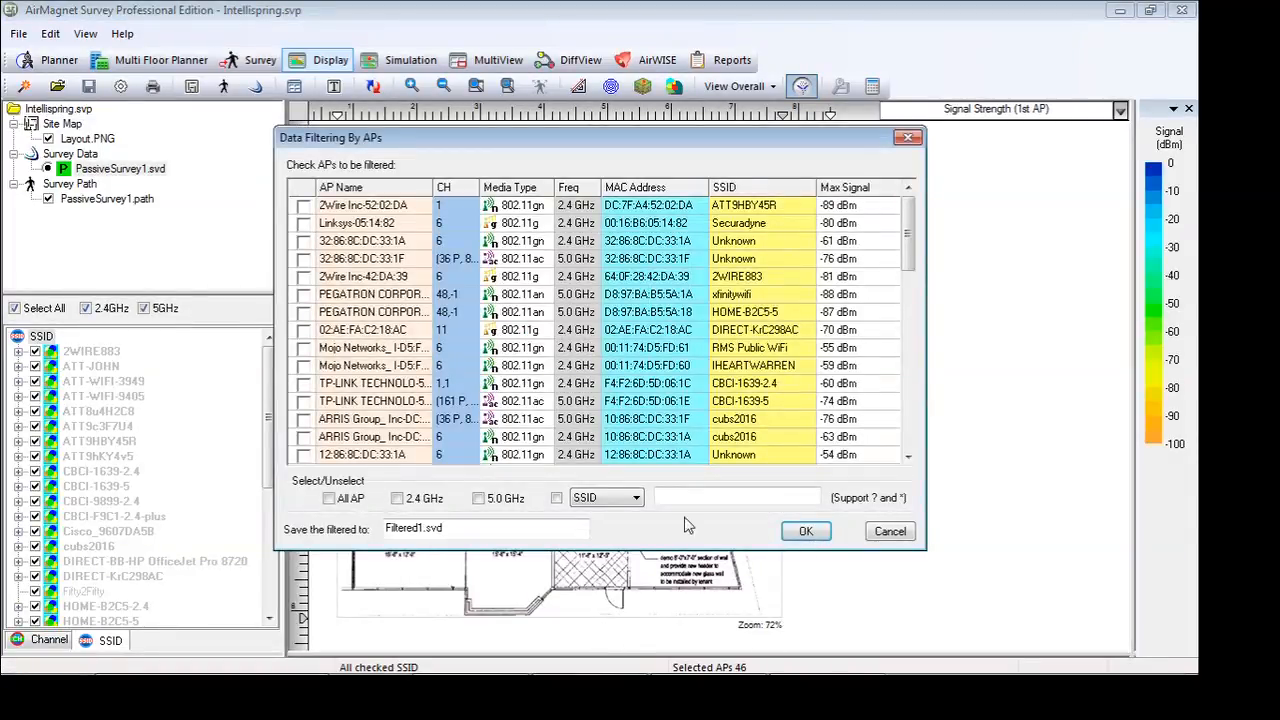
click(754, 190)
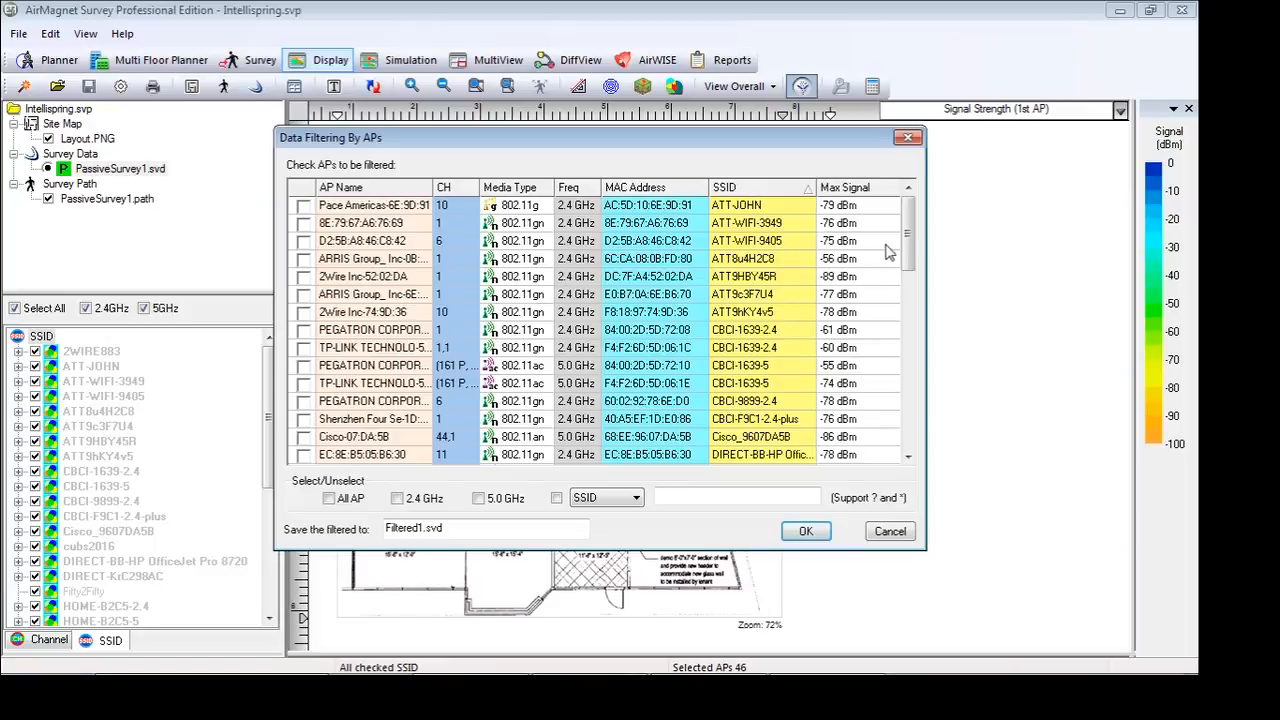
Filter the survey data to the four Intellispring-Guest and Intellispring-Internal access points and save the result as AP
drag(914, 236, 880, 322)
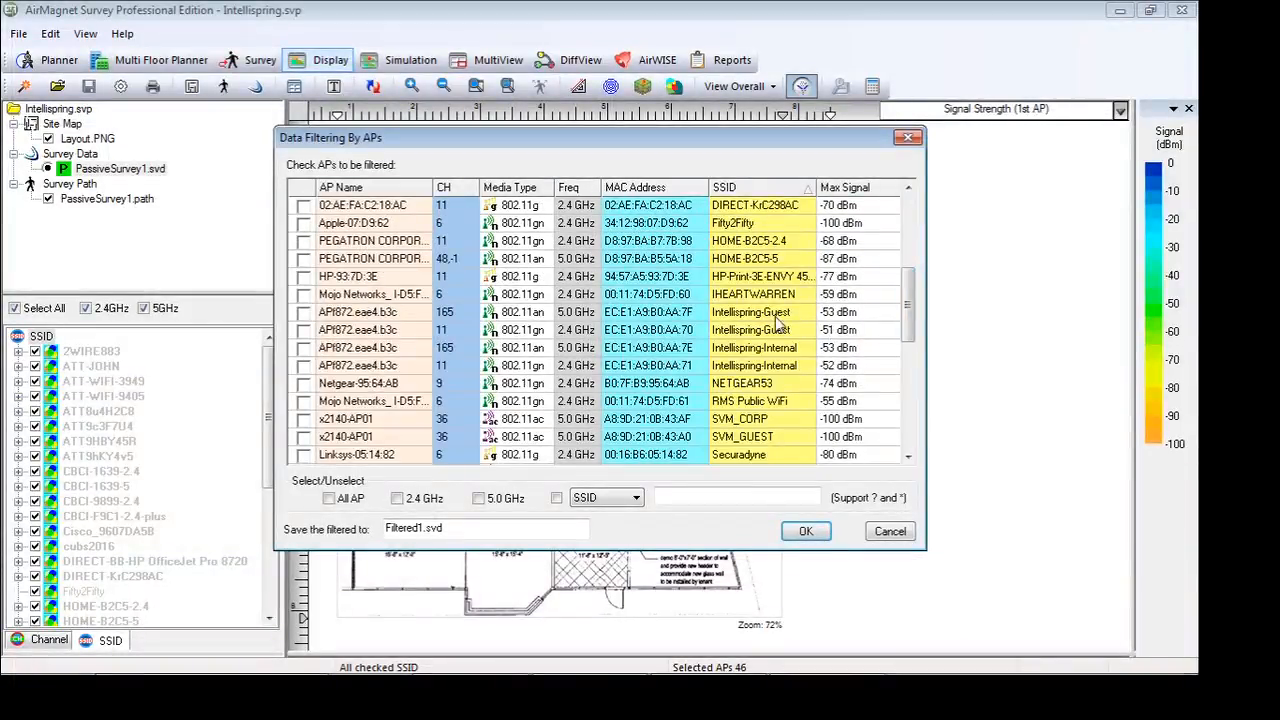
click(304, 312)
click(304, 330)
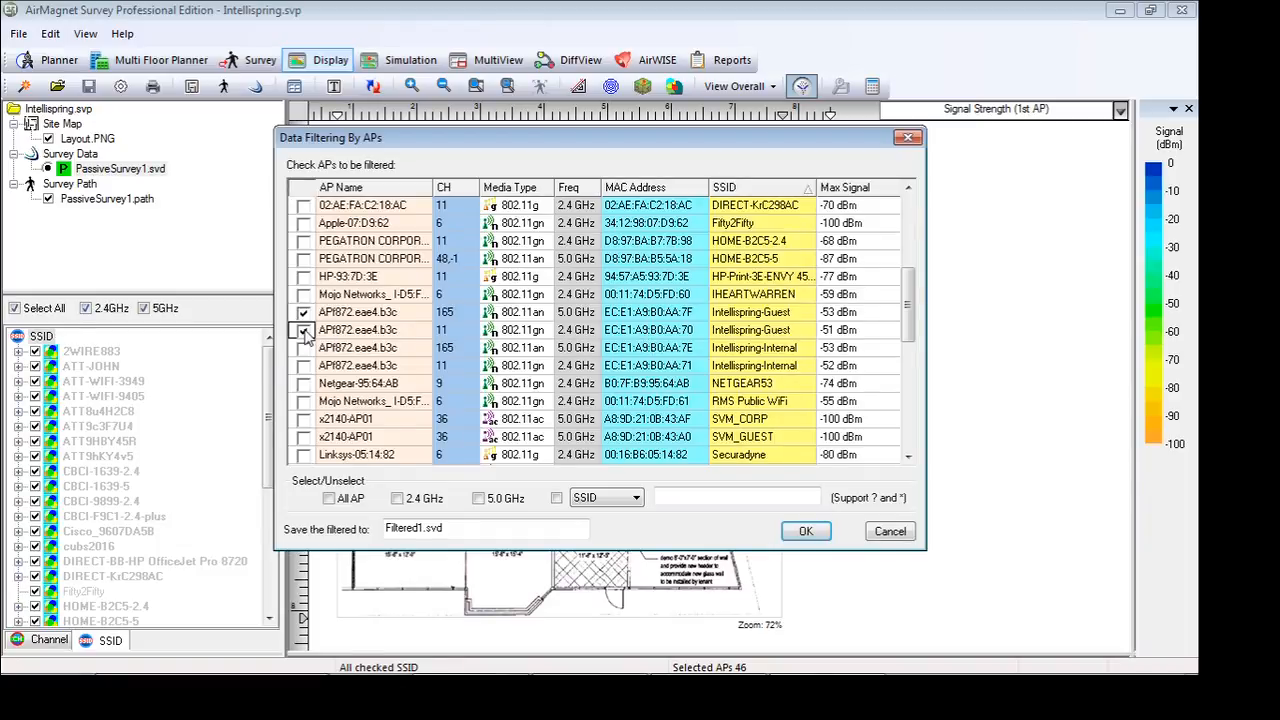
click(304, 348)
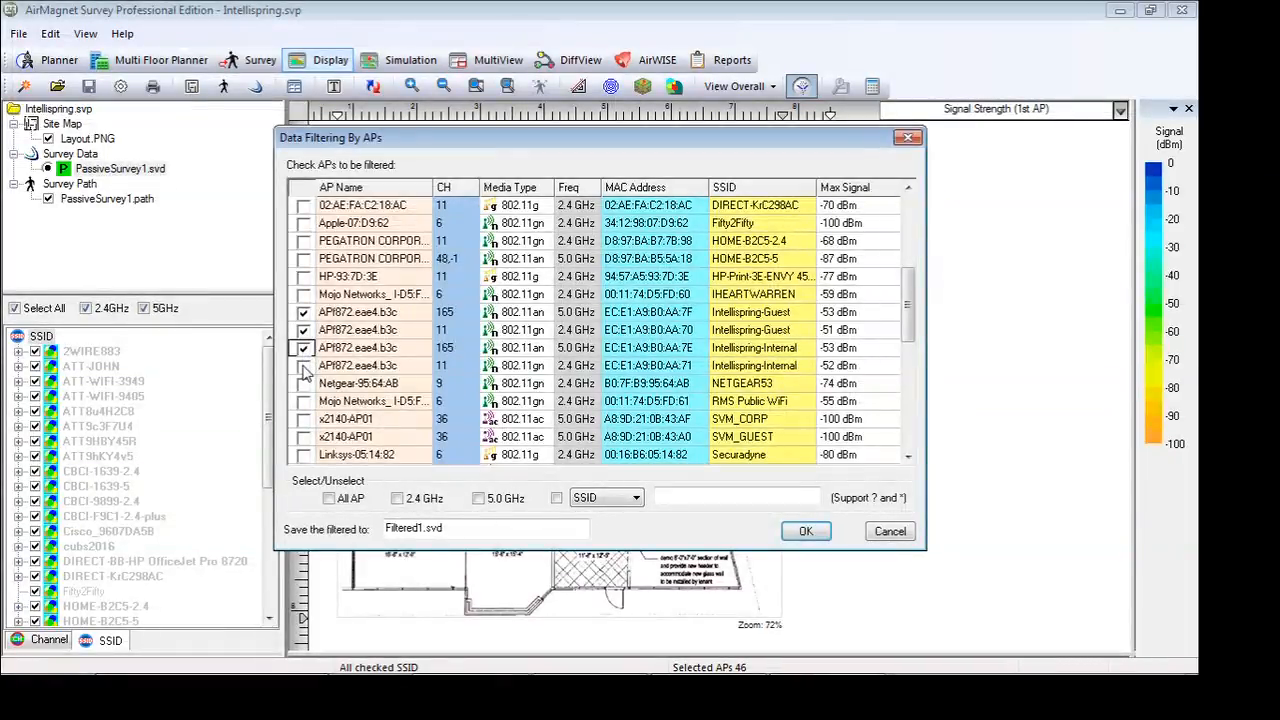
click(304, 366)
double_click(490, 527)
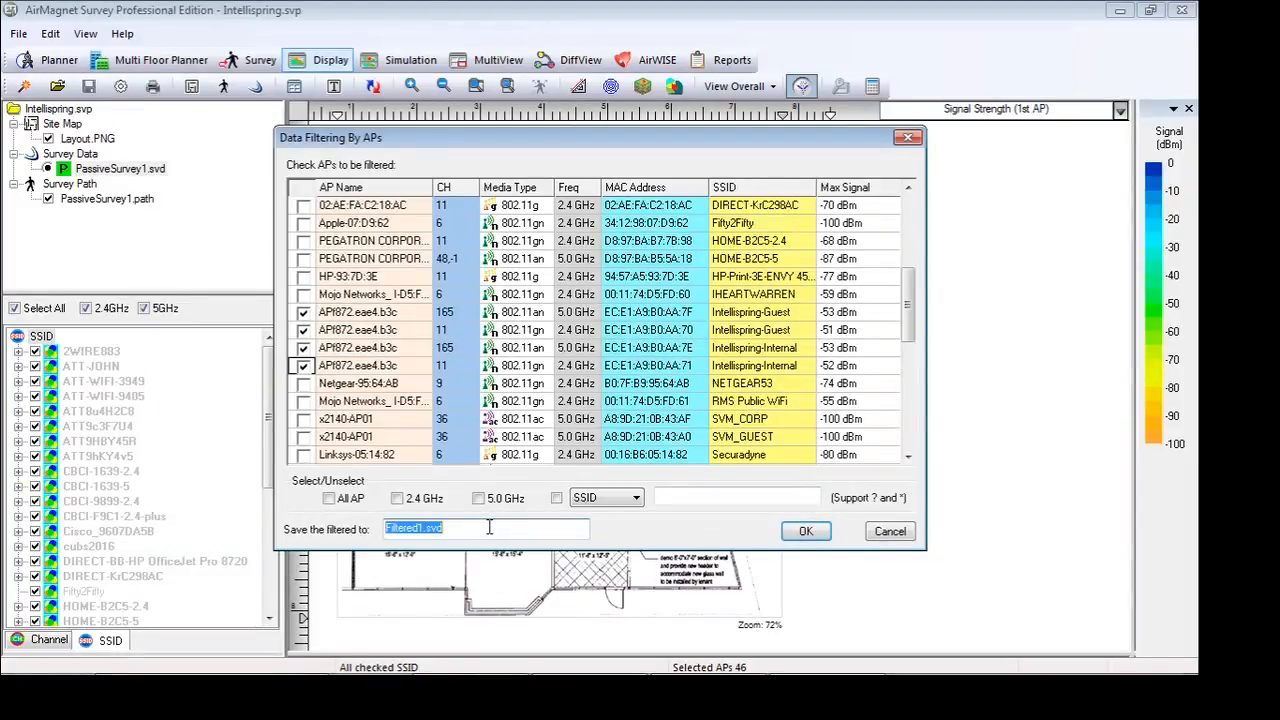
text(AP)
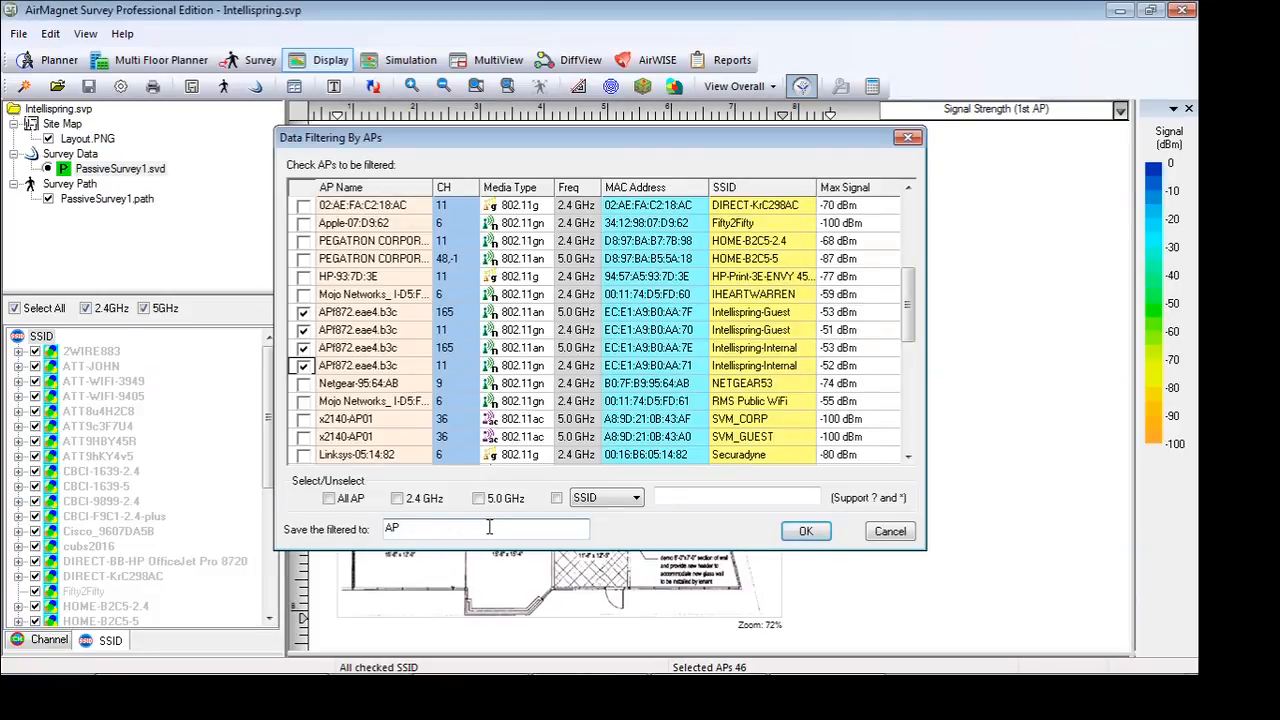
key(Return)
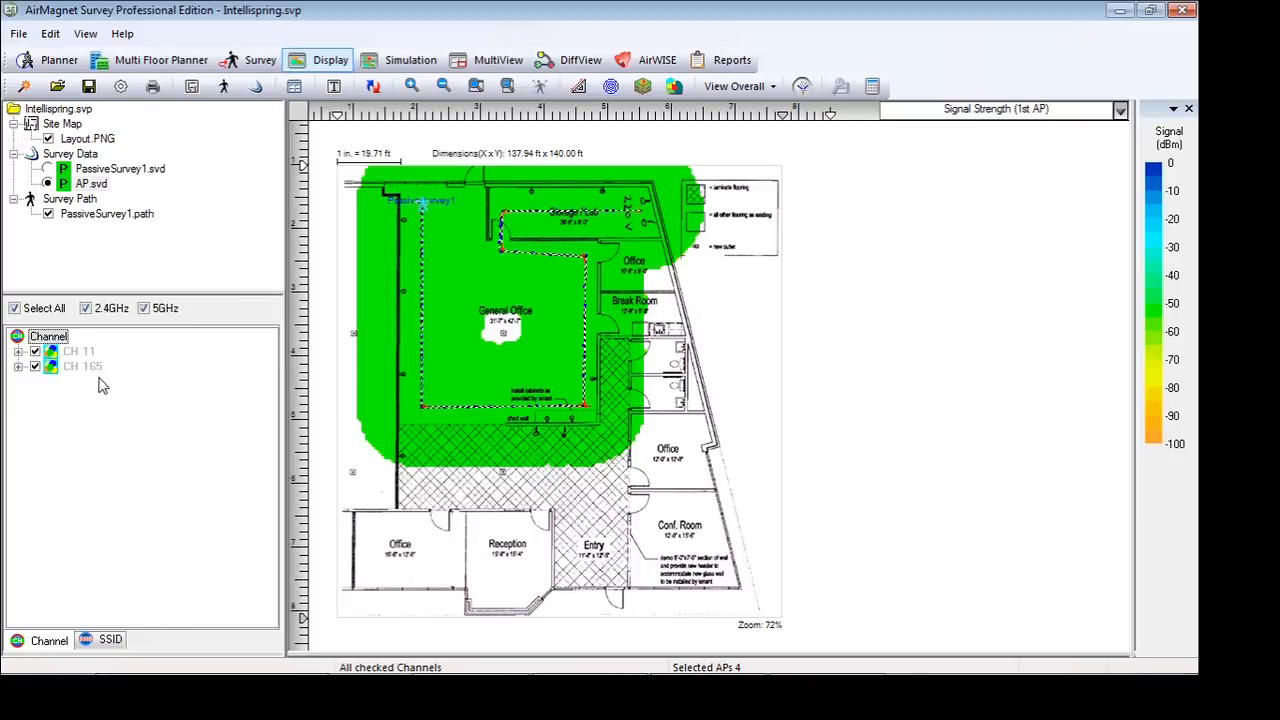
Group the AP data by SSID and view the individual coverage of each Guest and Internal radio on channels 165 and 11
click(110, 640)
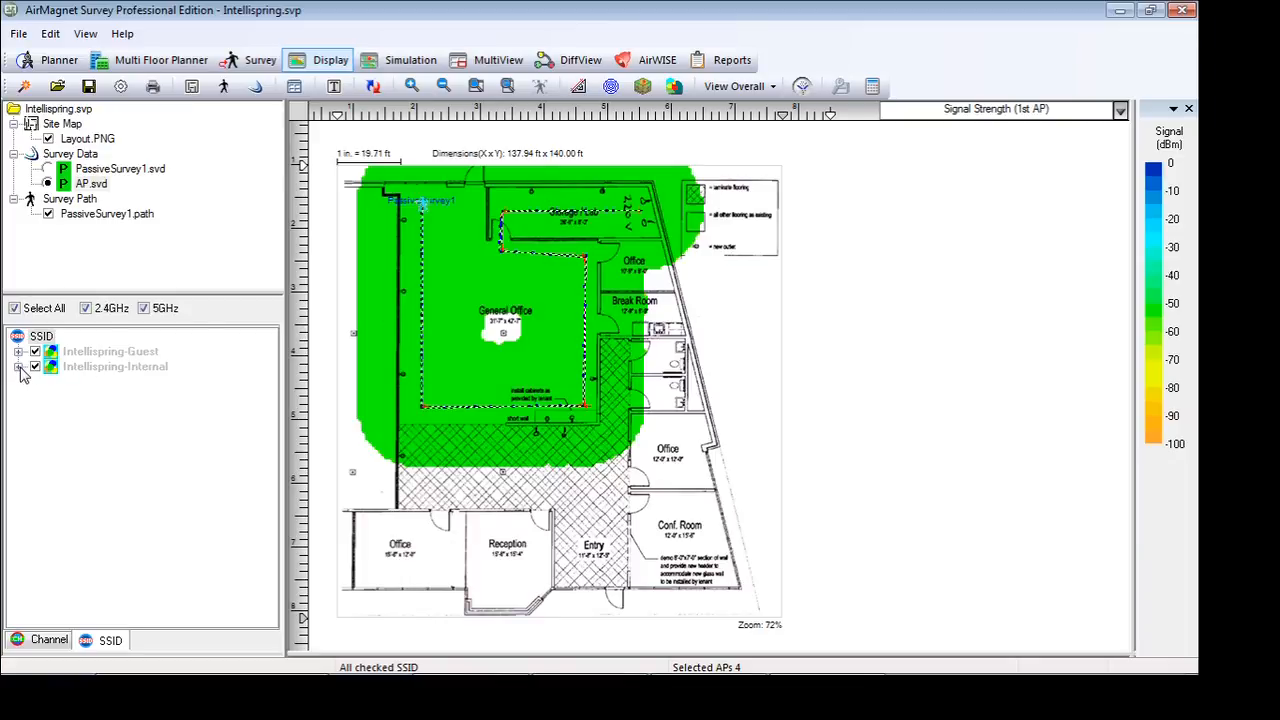
click(19, 366)
click(19, 352)
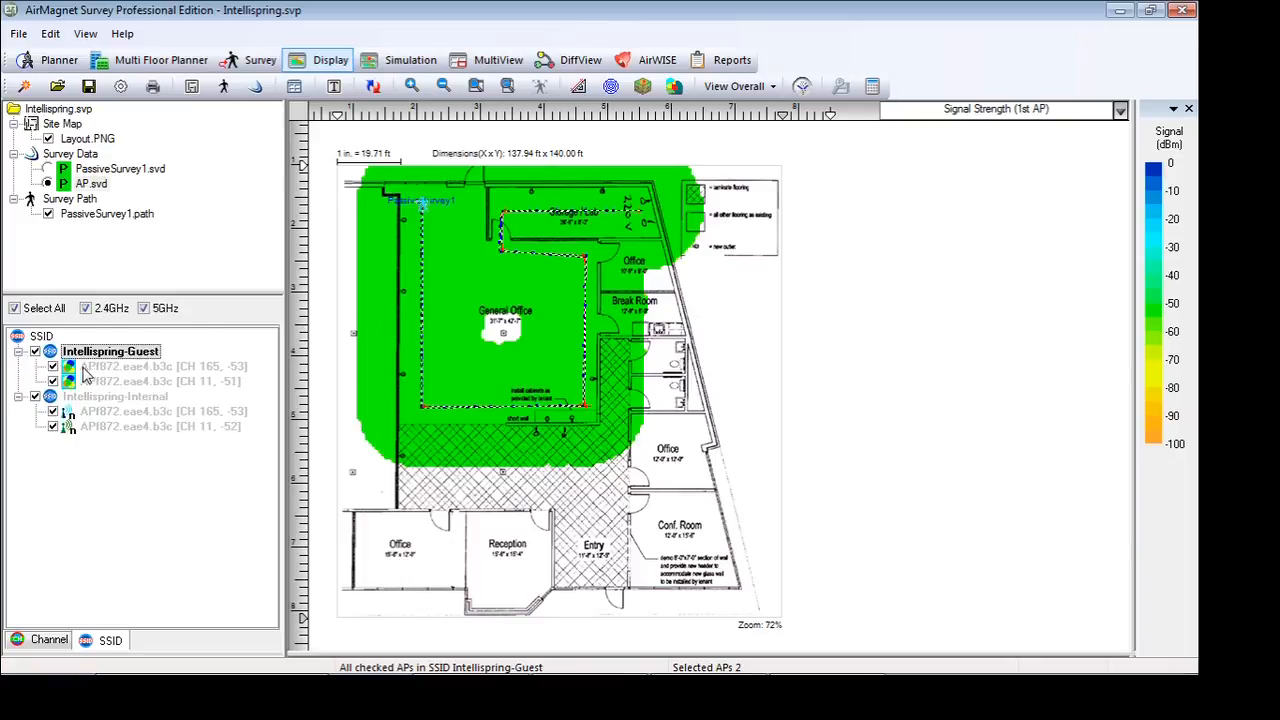
click(89, 367)
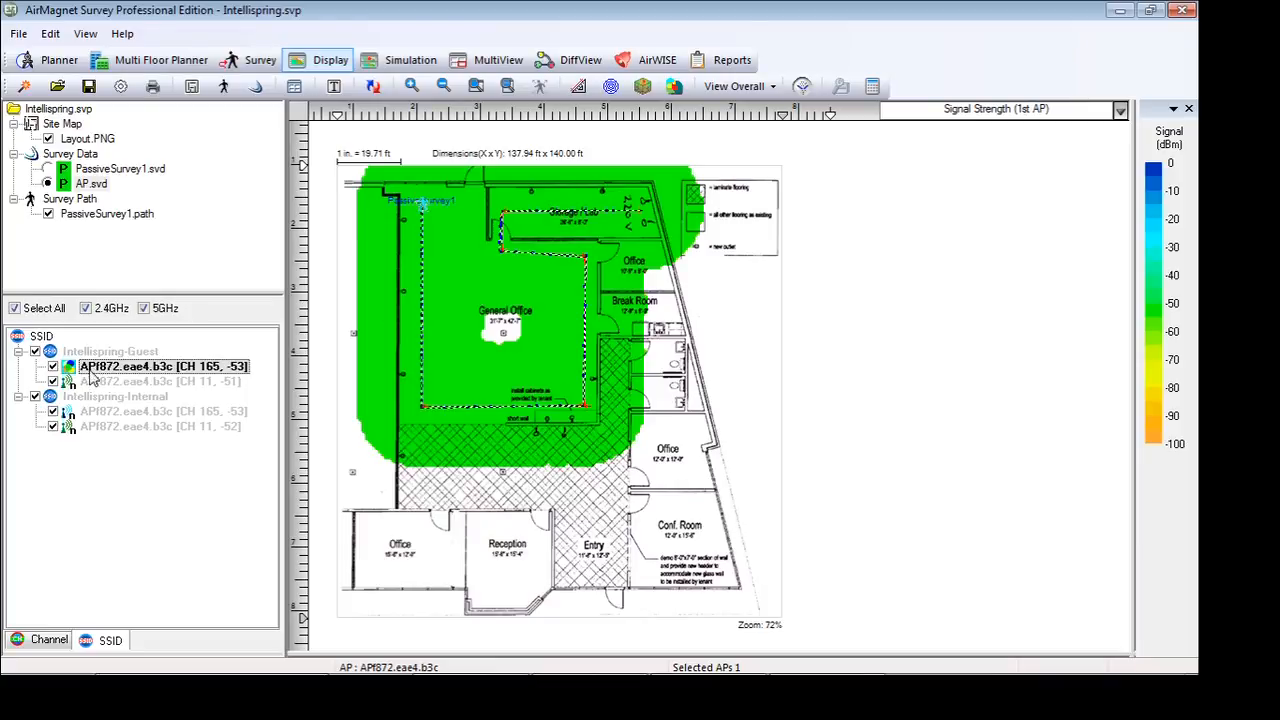
click(92, 383)
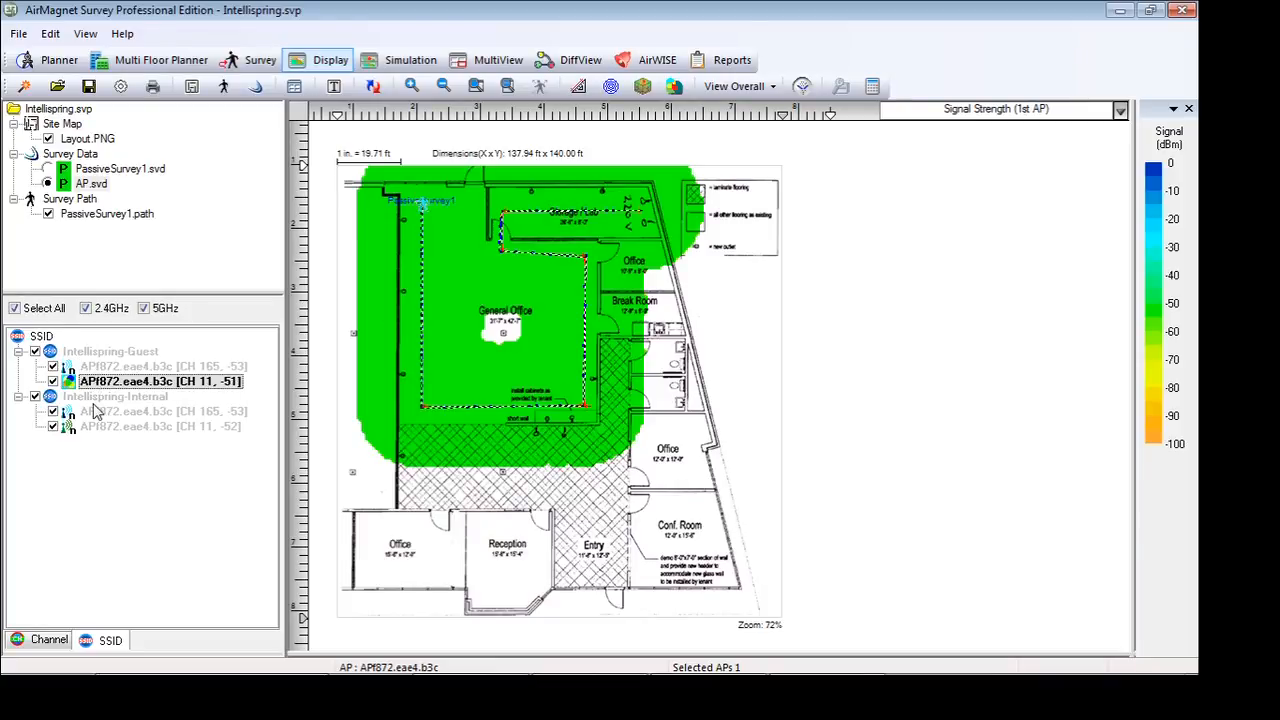
click(96, 412)
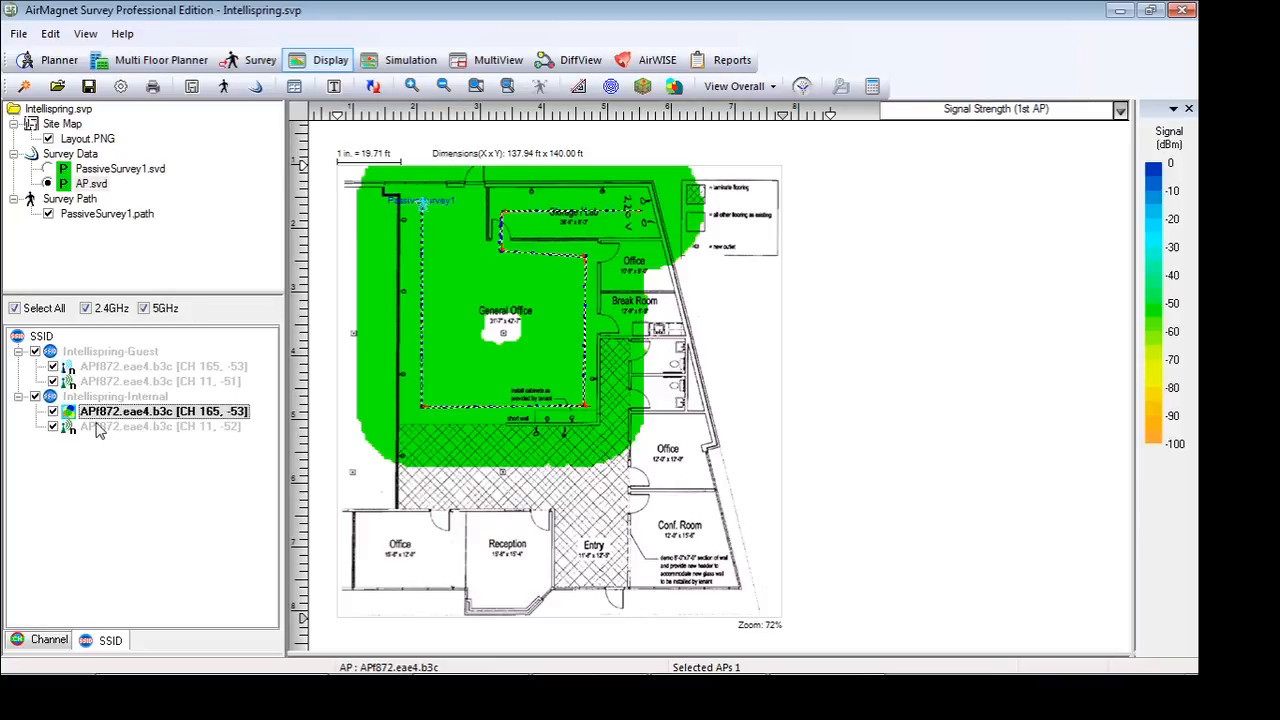
click(98, 428)
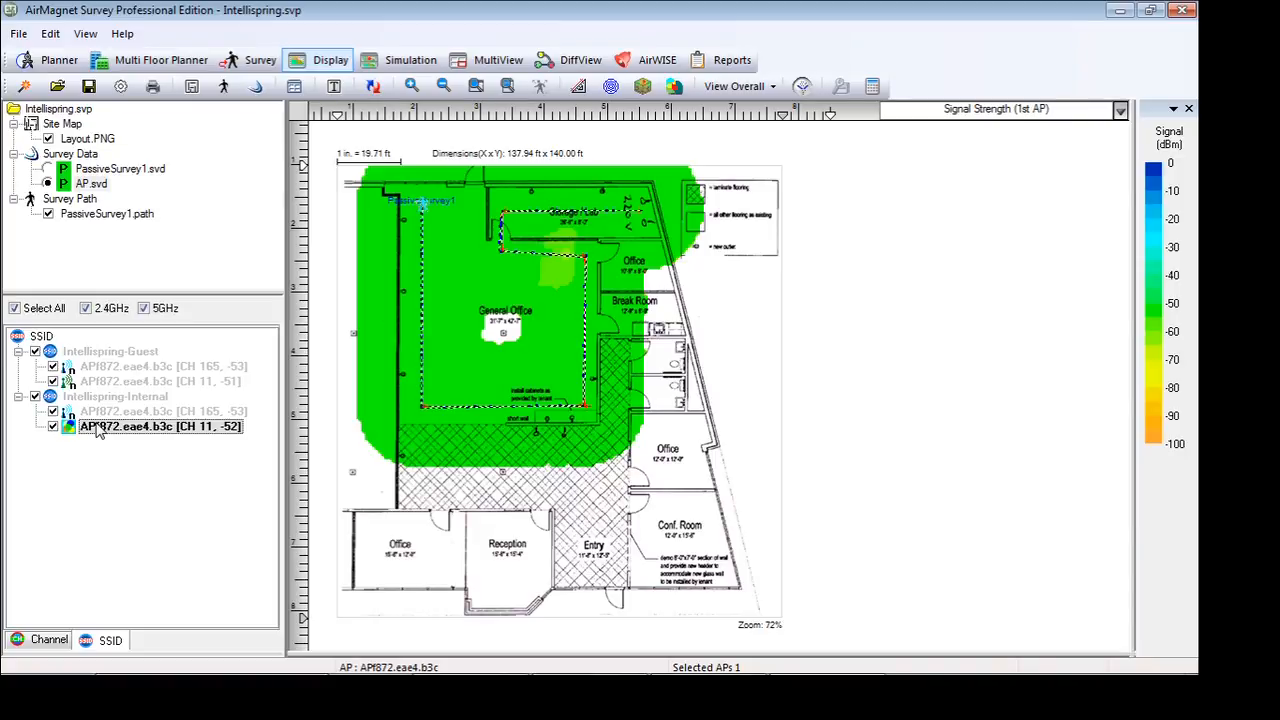
Filter the AP data to the 2.4 GHz Intellispring-Internal access point, excluding the Guest one, and save it as 24
click(802, 88)
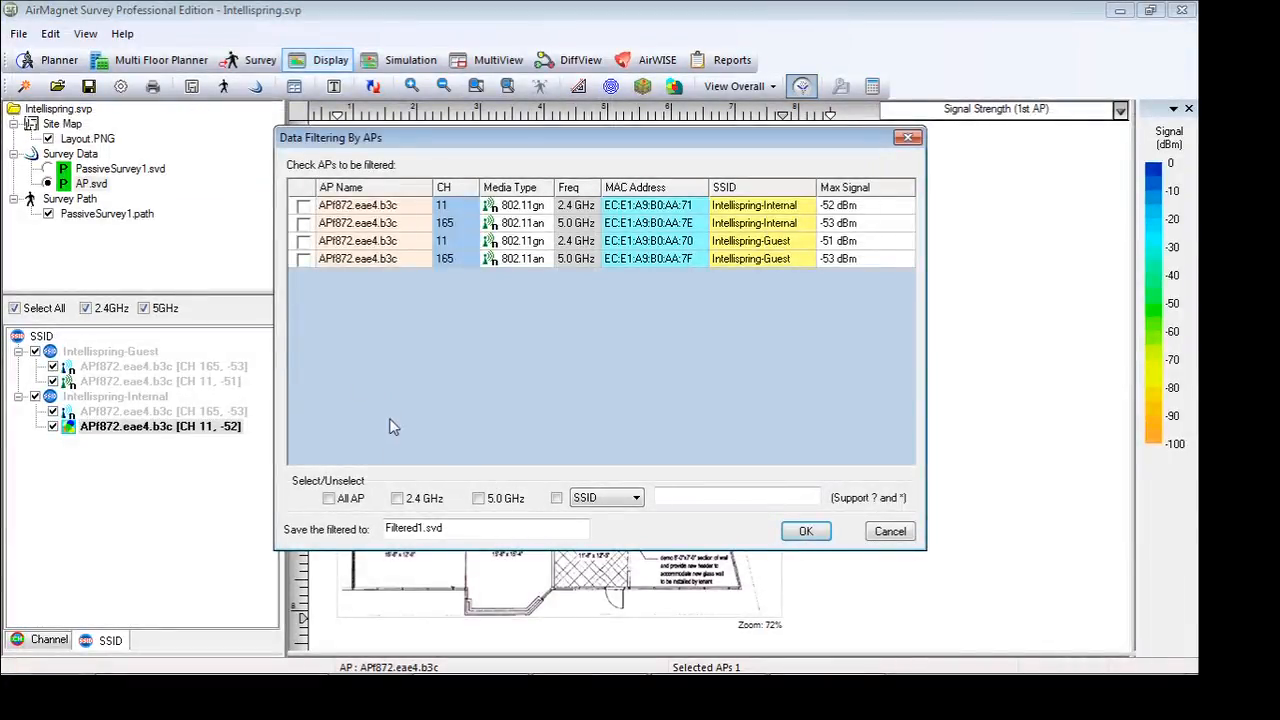
click(397, 497)
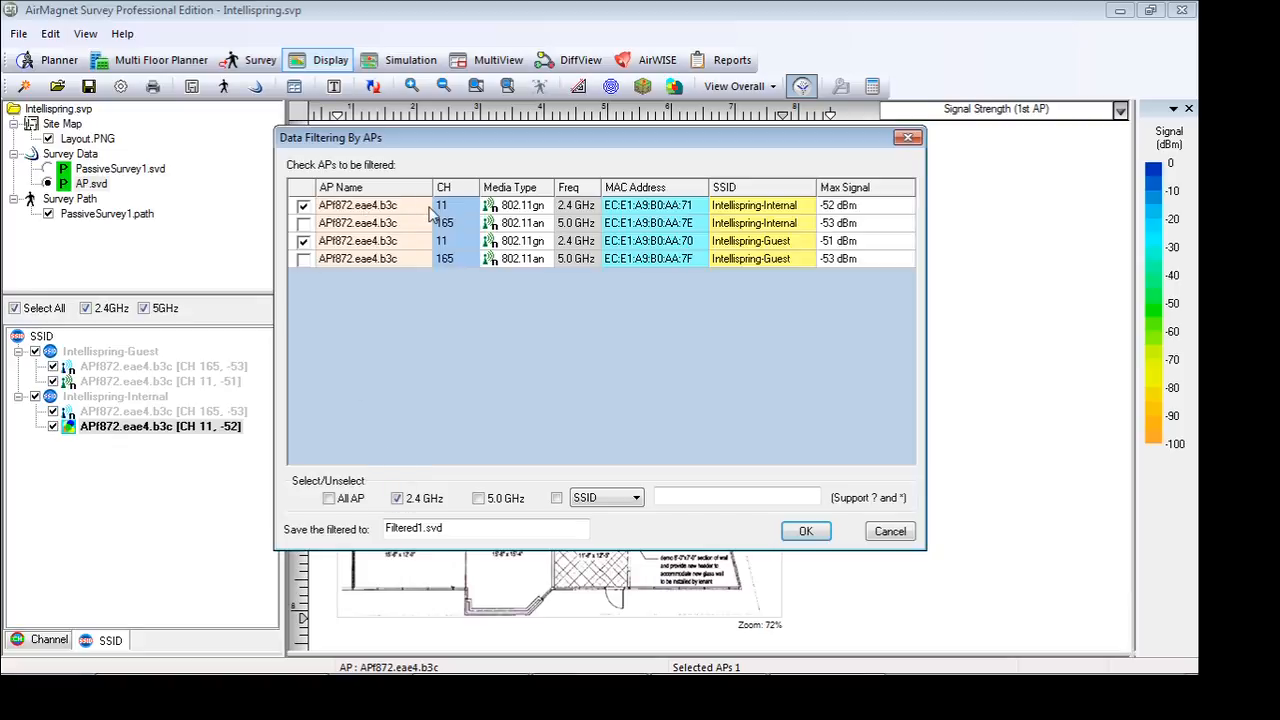
click(303, 243)
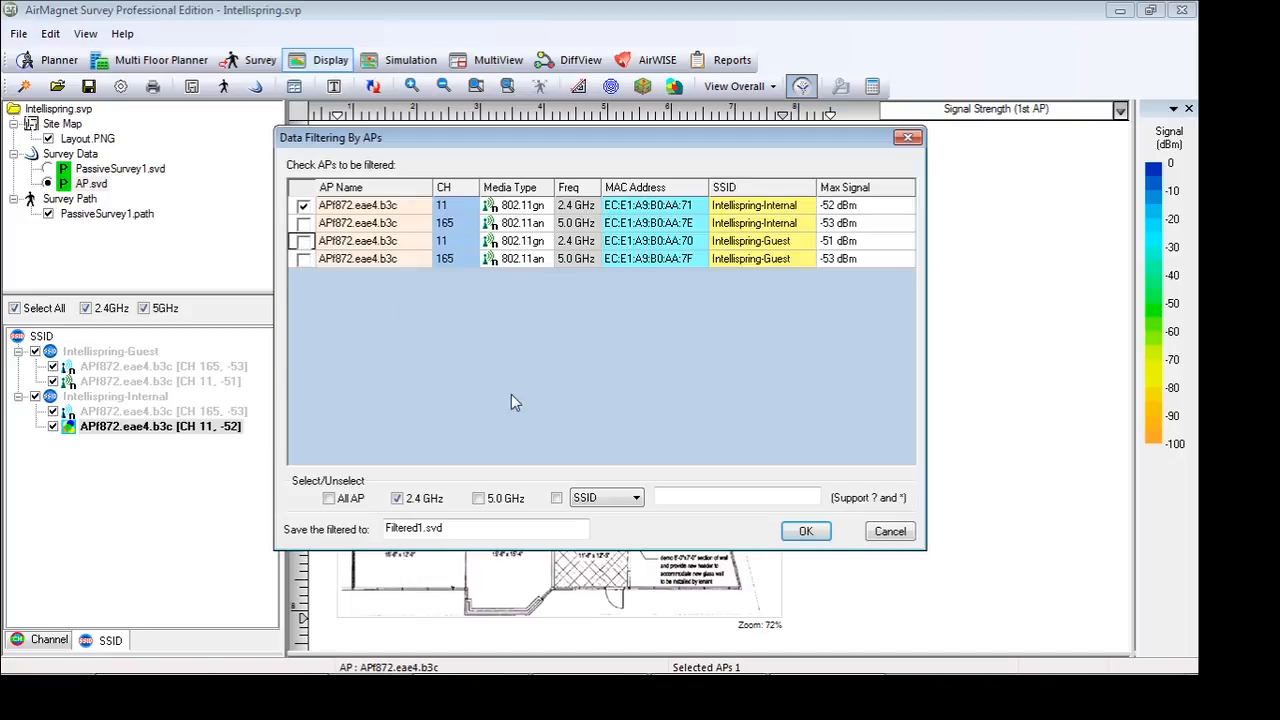
double_click(479, 526)
text(24)
key(Return)
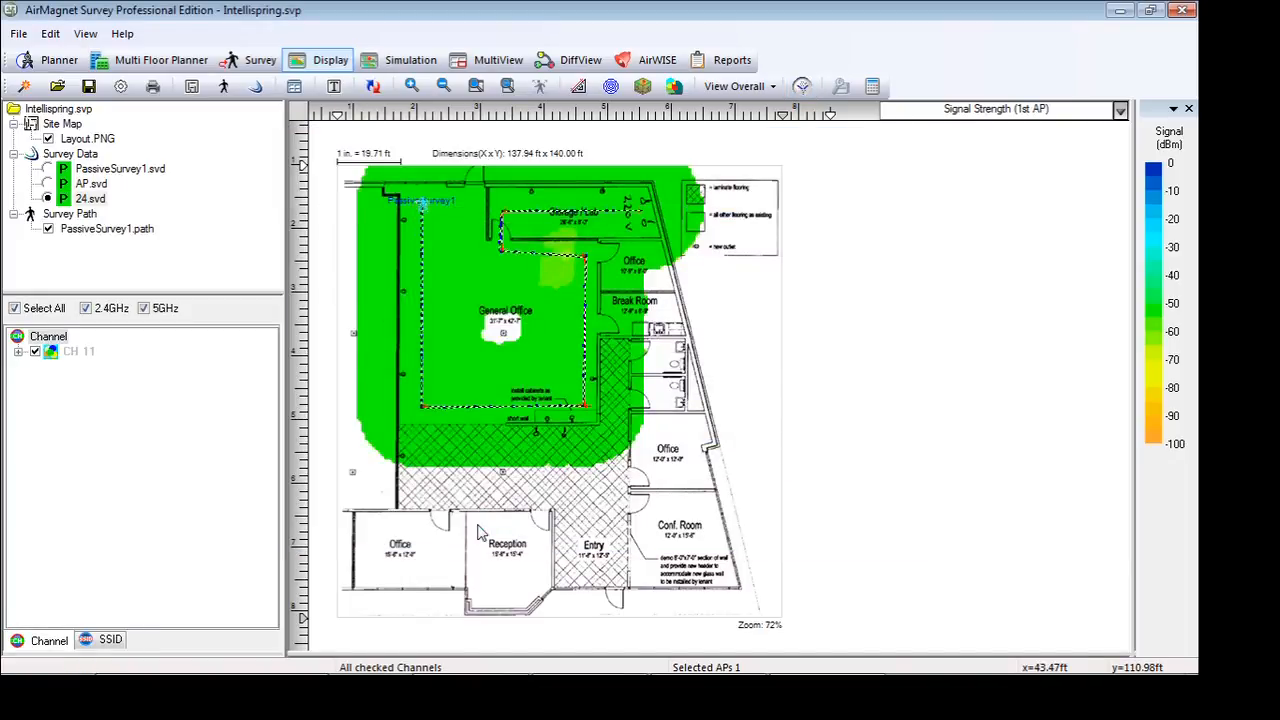
Reactivate the AP data, filter it to the 5 GHz Intellispring-Internal access point, and save the result as 5
click(48, 184)
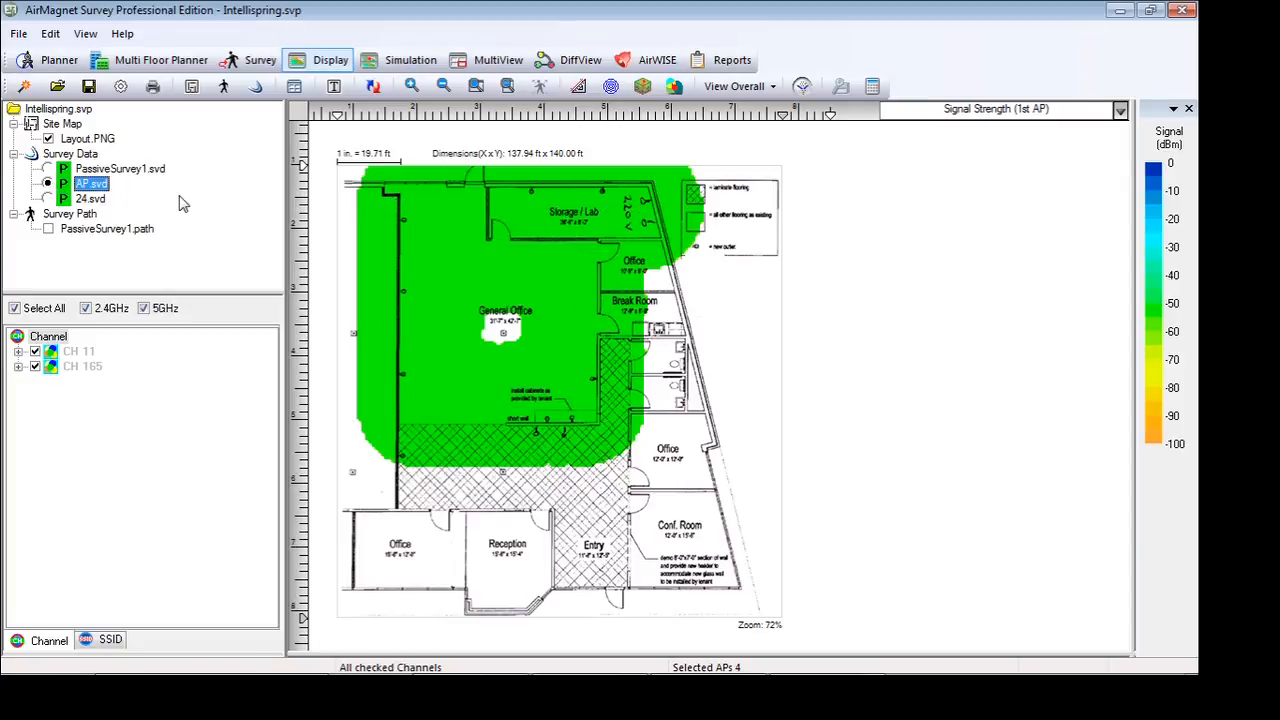
click(803, 87)
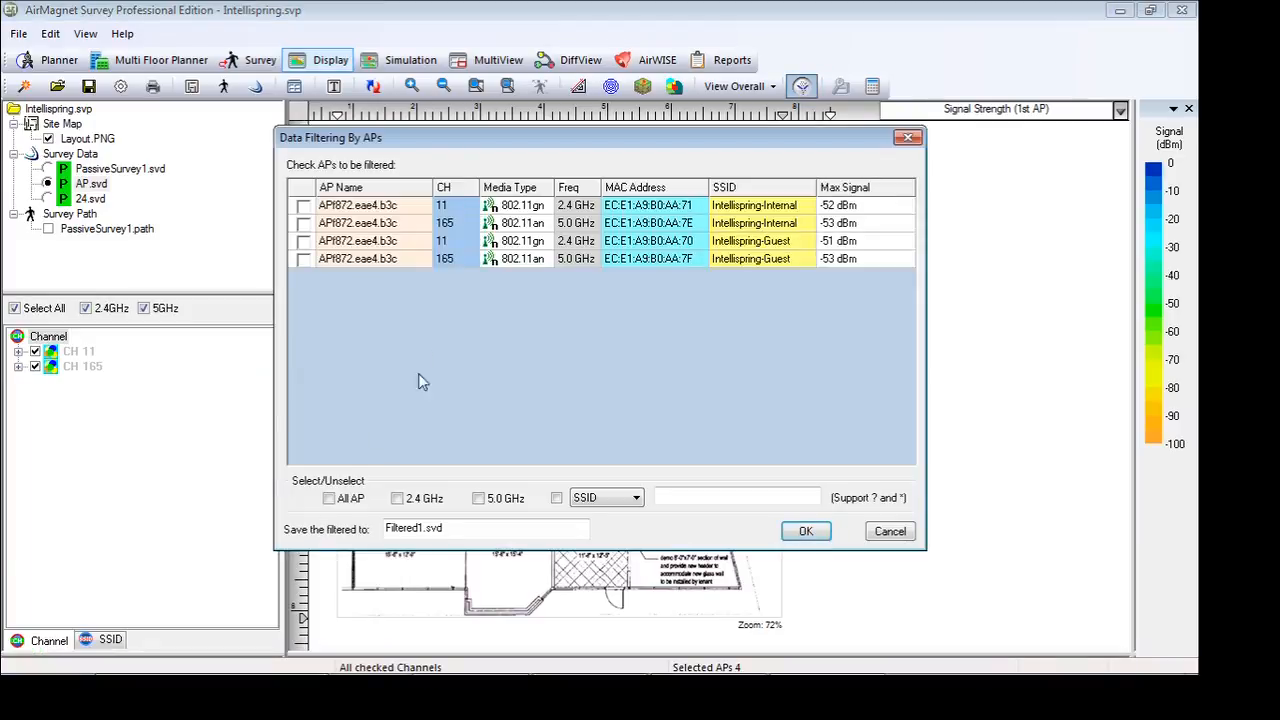
click(304, 223)
click(566, 527)
double_click(572, 530)
text(5)
key(Return)
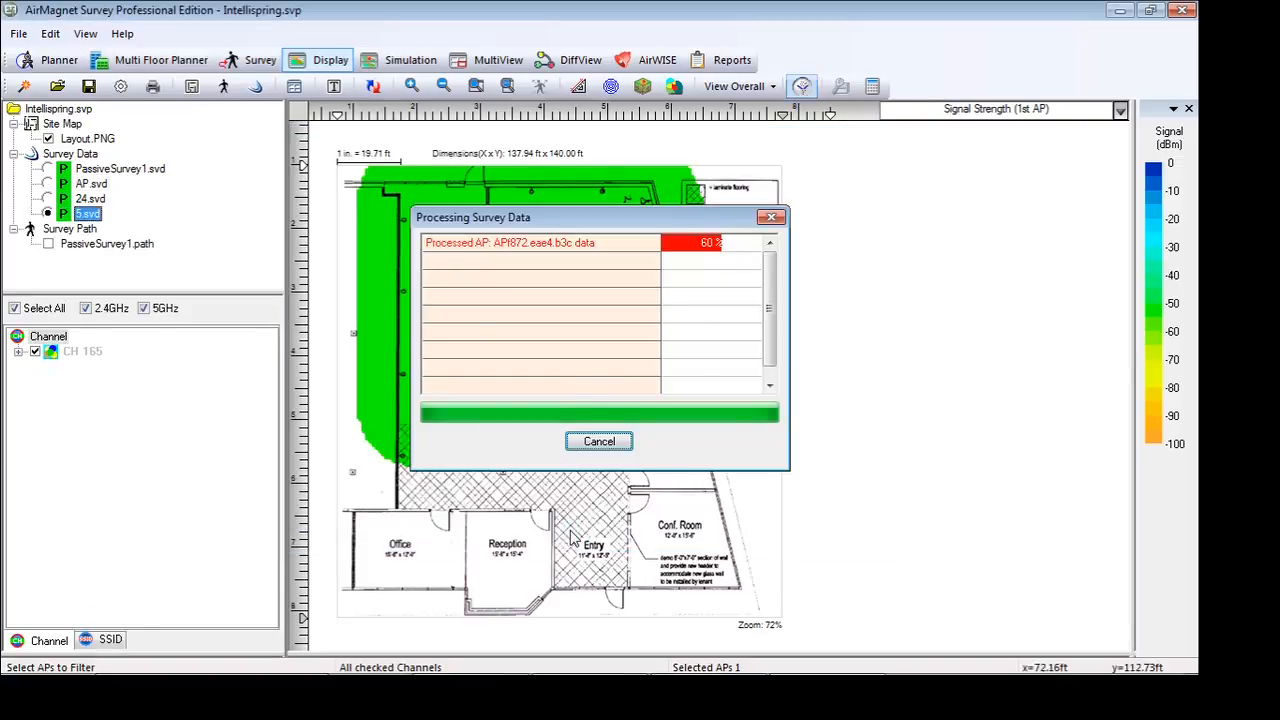
Compare the coverage of the 24 and 5 data sets, and select the channel 165 access point under Intellispring-Internal
click(47, 199)
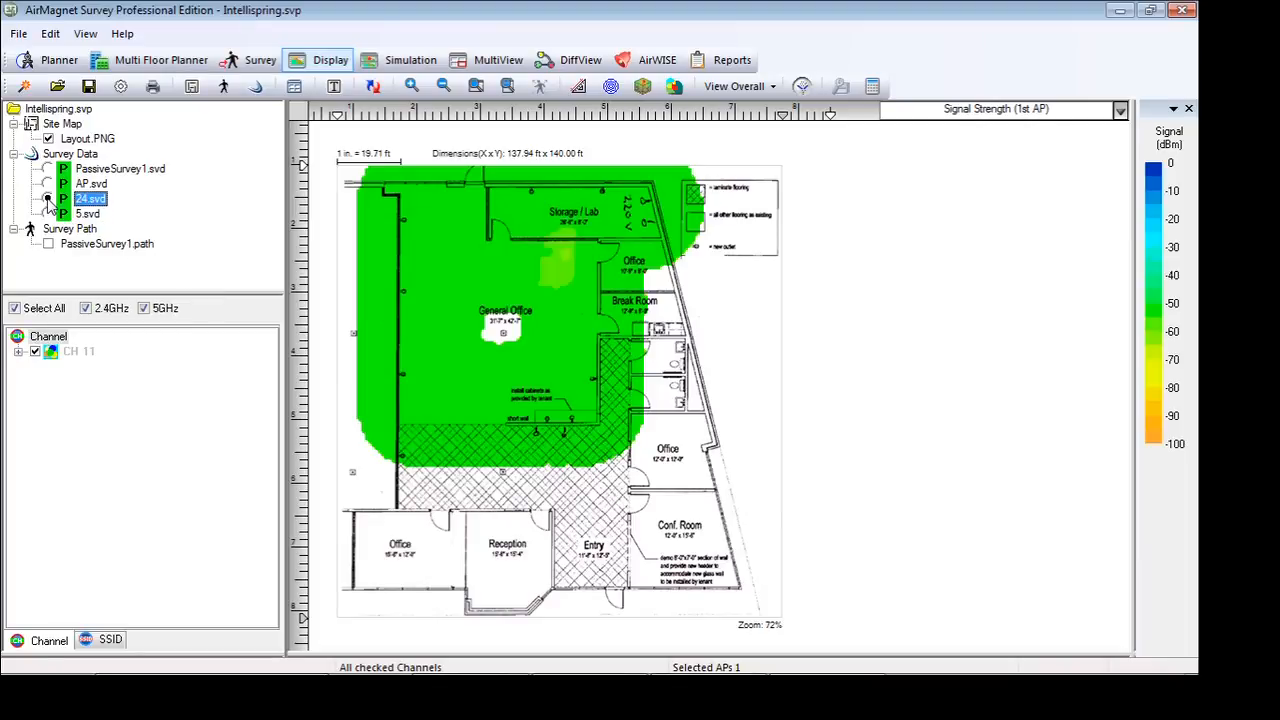
click(47, 214)
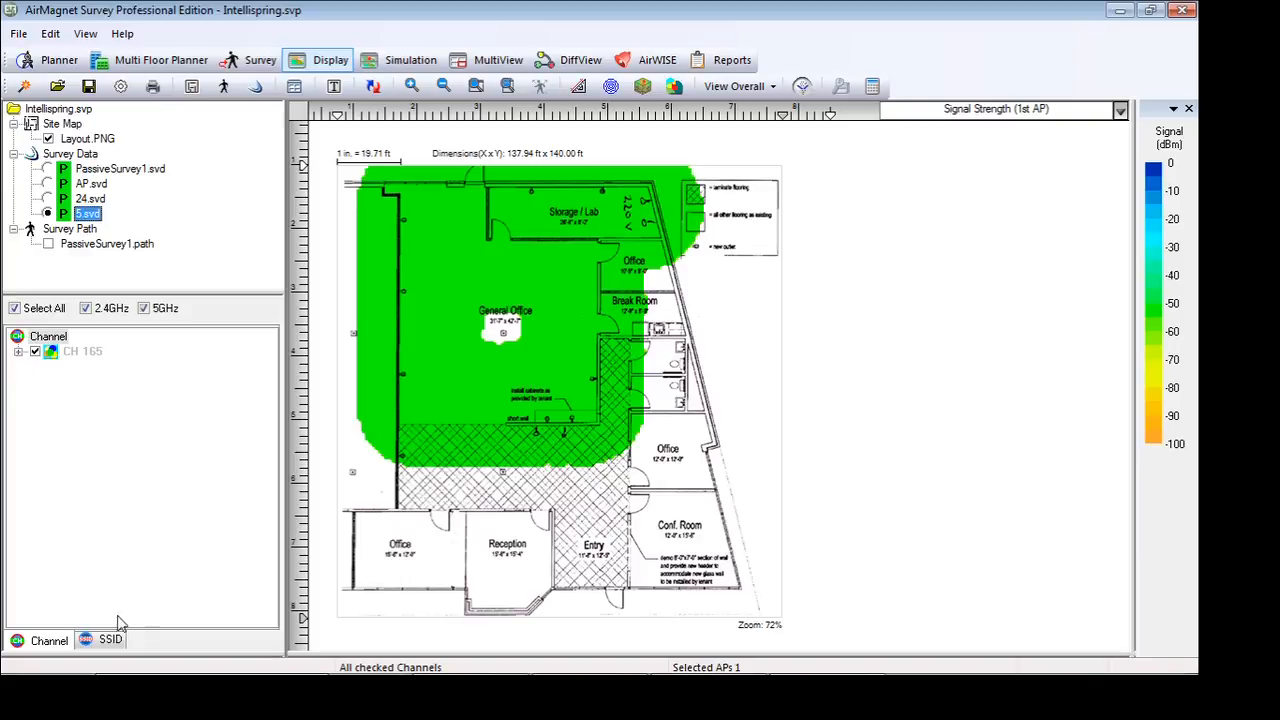
click(110, 640)
click(22, 353)
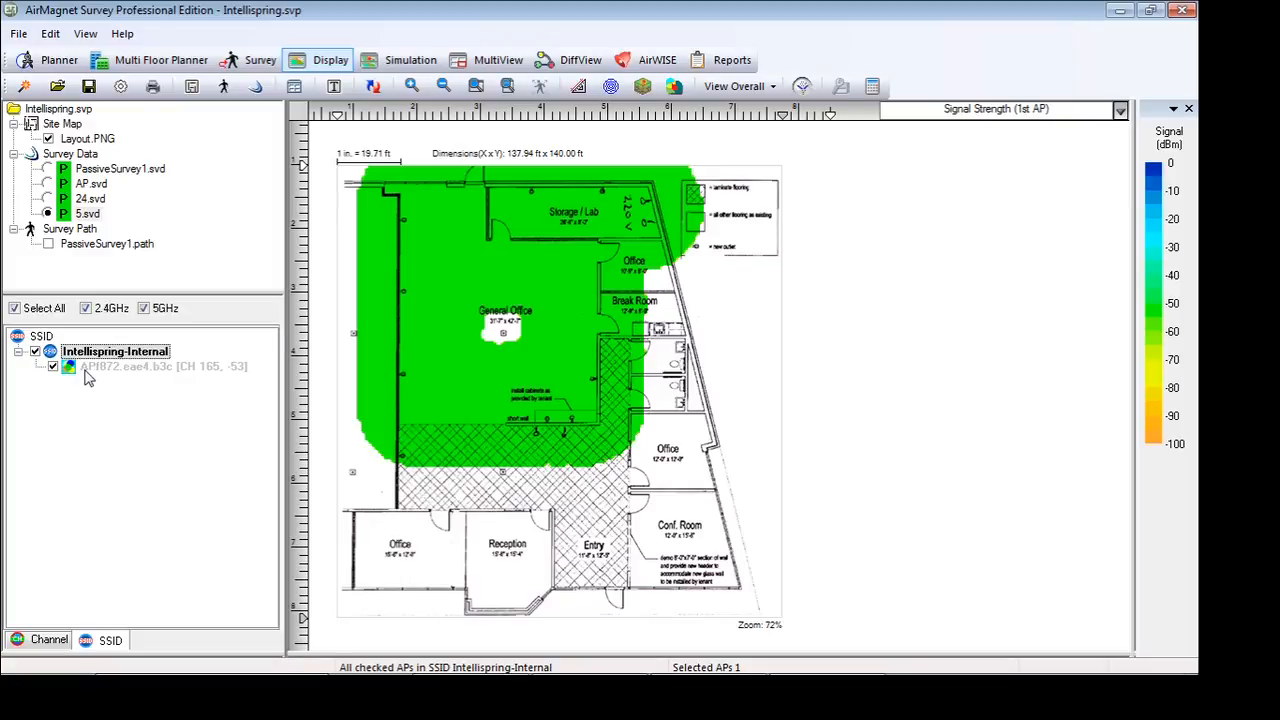
click(88, 370)
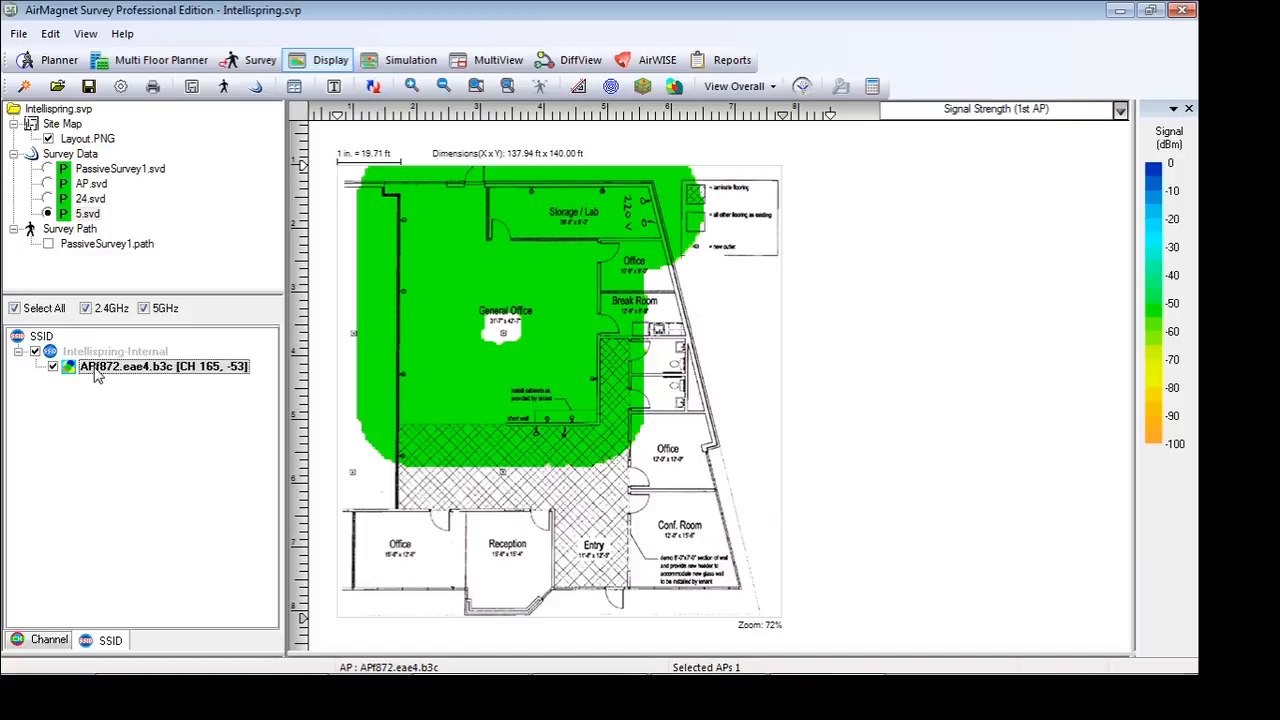
Place the channel 165 access point in the General Office's coverage gap, give it the alias AP1, and apply its power setting
drag(97, 374, 507, 331)
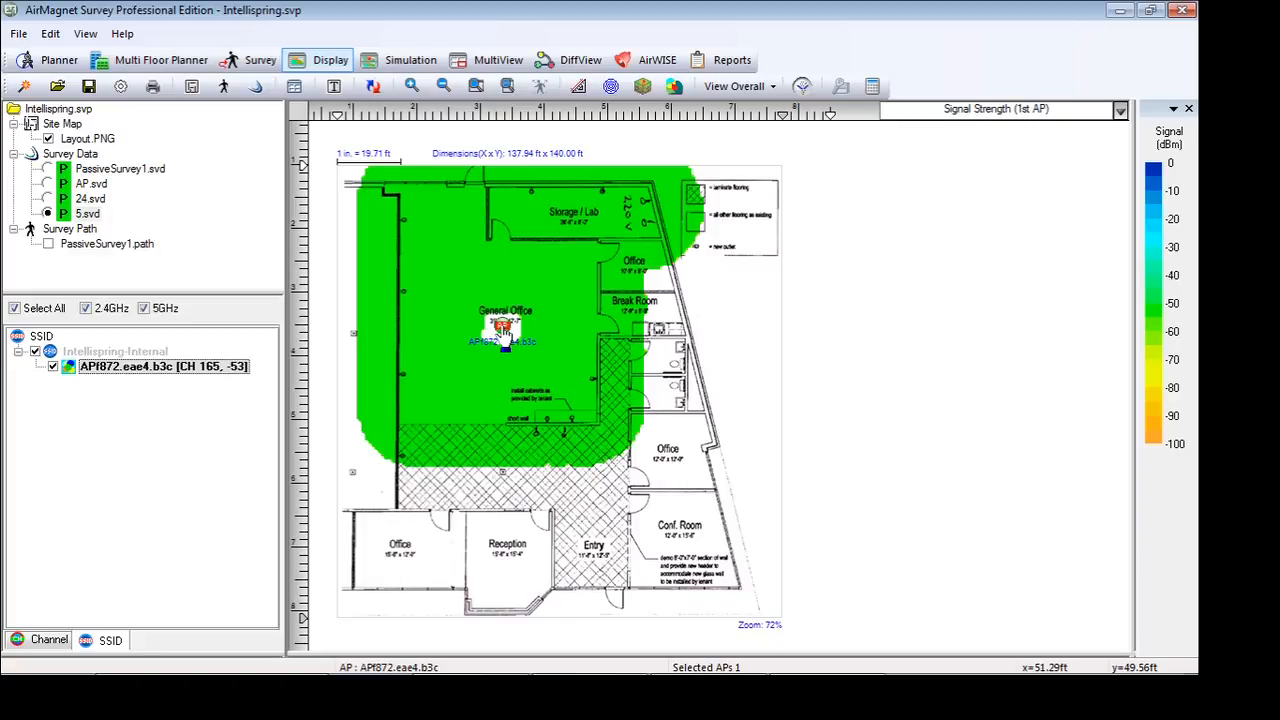
right_click(503, 333)
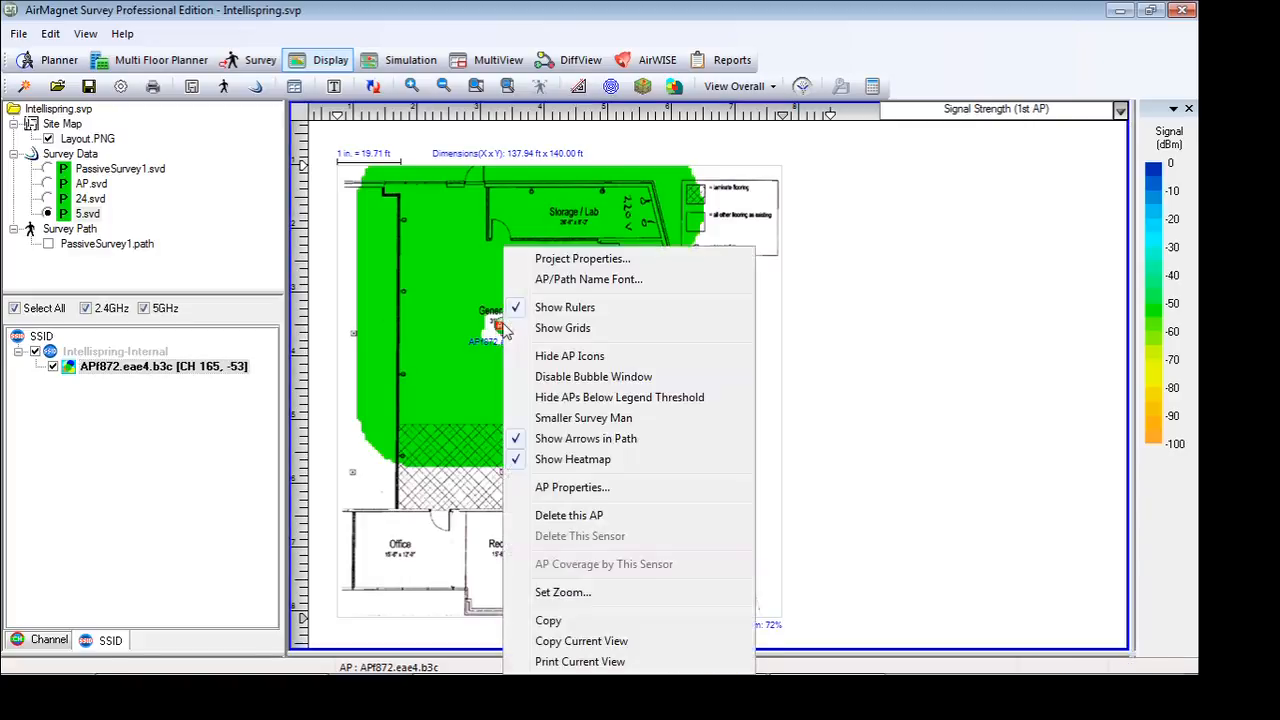
click(577, 489)
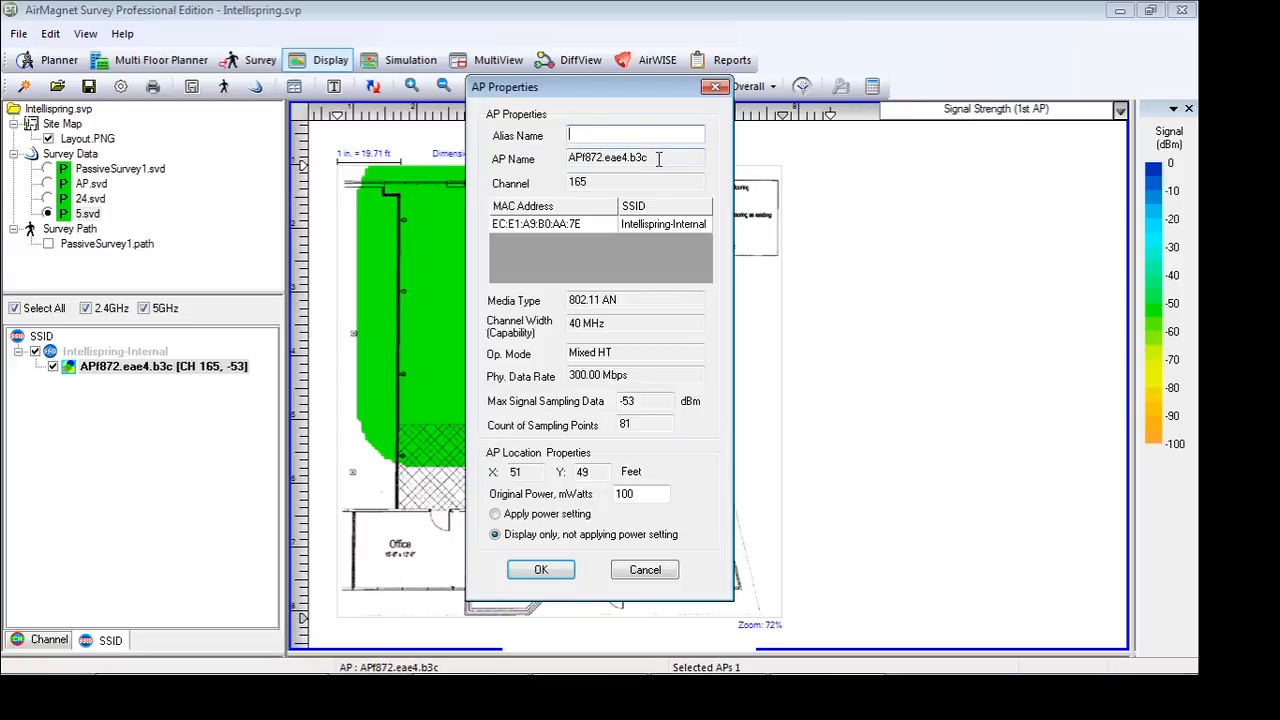
text(AP1)
click(495, 514)
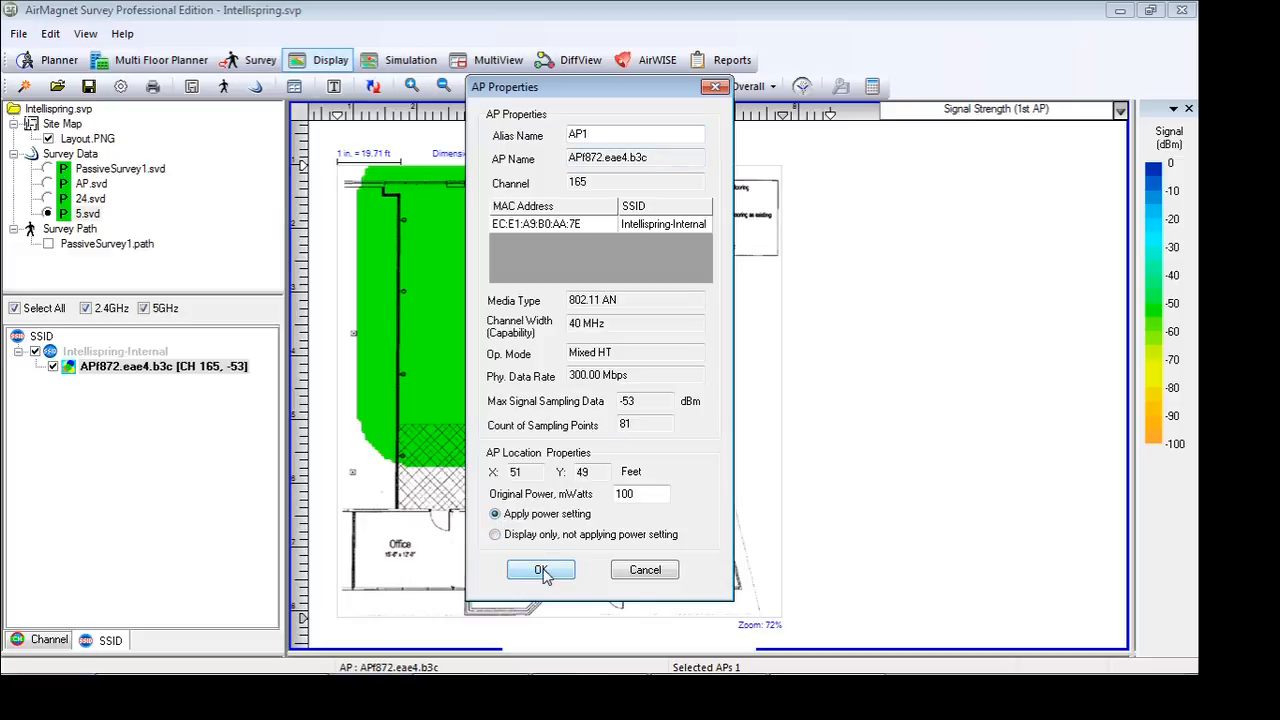
click(541, 570)
click(571, 388)
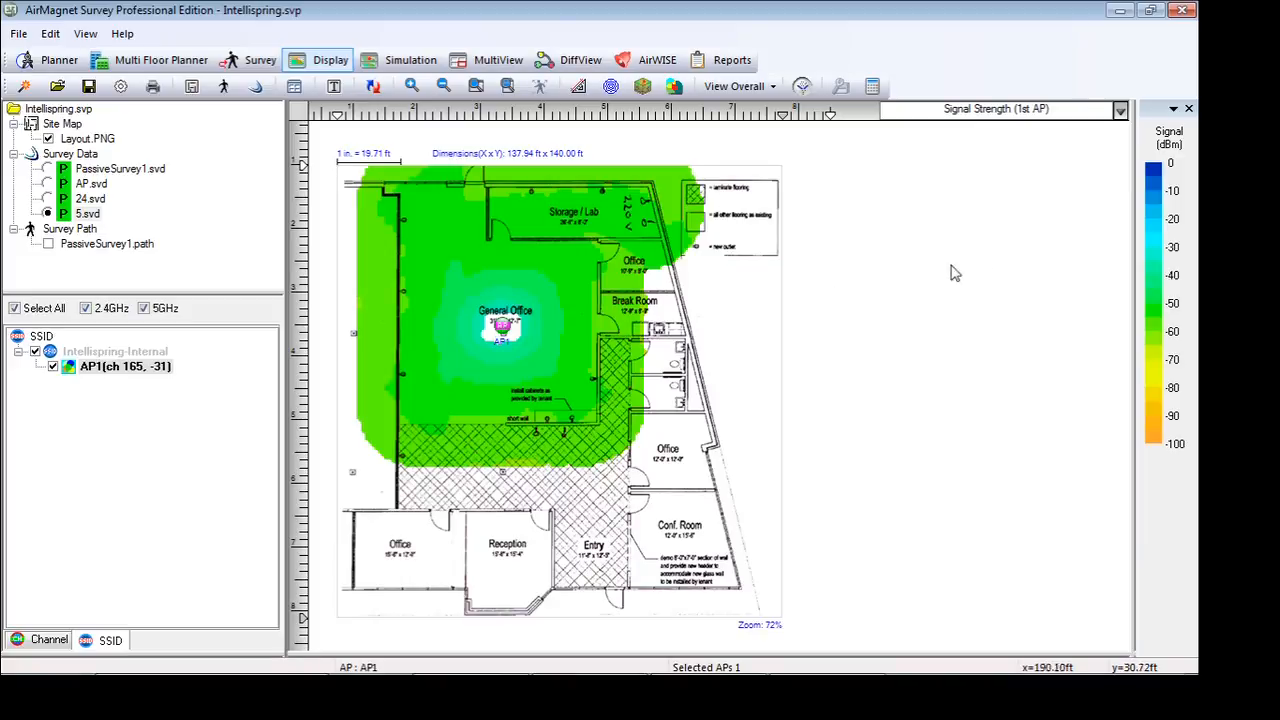
Try out the signal legend's upper limit, restore it to 0 dBm, and raise the lower limit to about -87 dBm
mouse_move(1163, 188)
mouse_down()
mouse_move(1156, 420)
mouse_move(1157, 178)
mouse_up()
drag(1157, 178, 1156, 230)
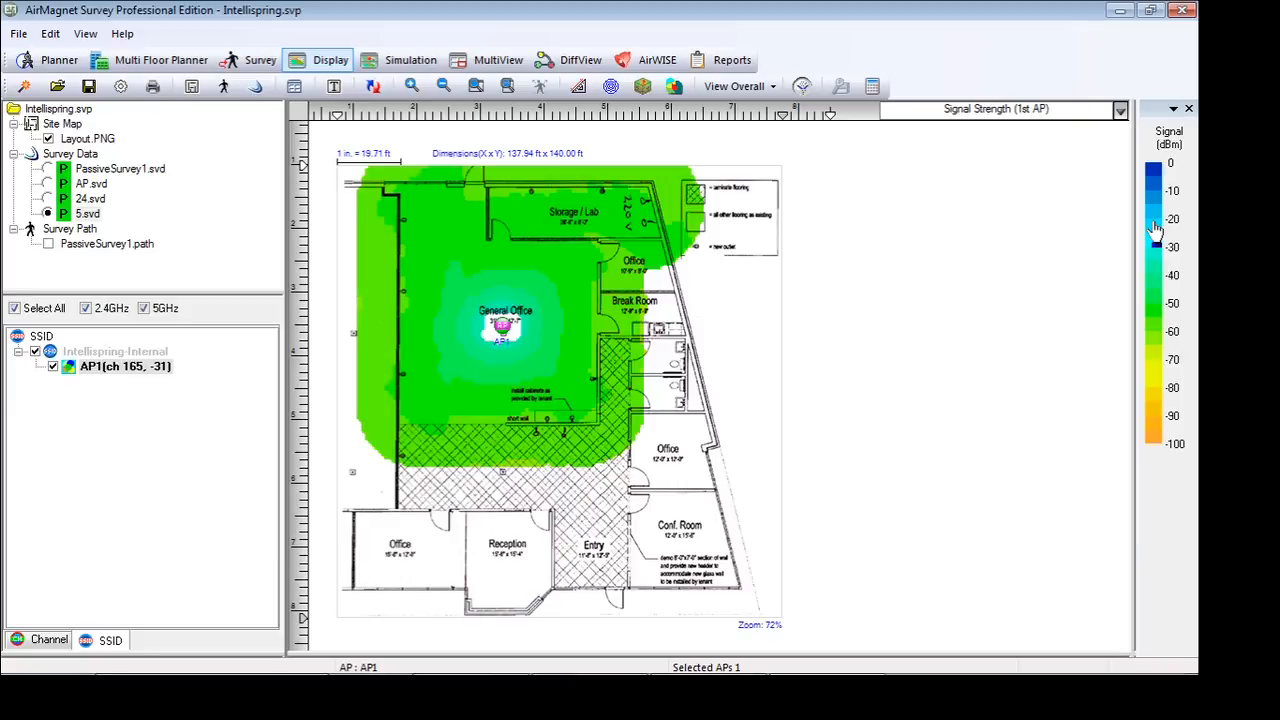
drag(1156, 230, 1157, 452)
drag(1155, 452, 1159, 368)
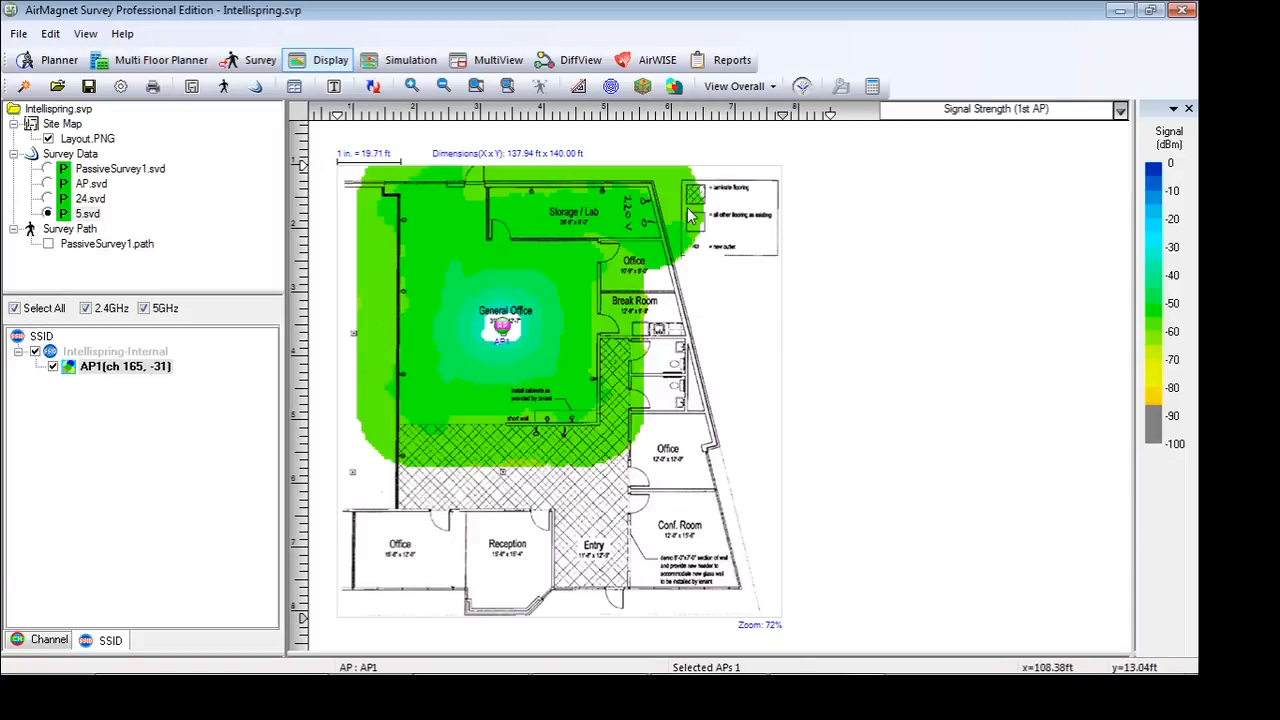
mouse_move(690, 218)
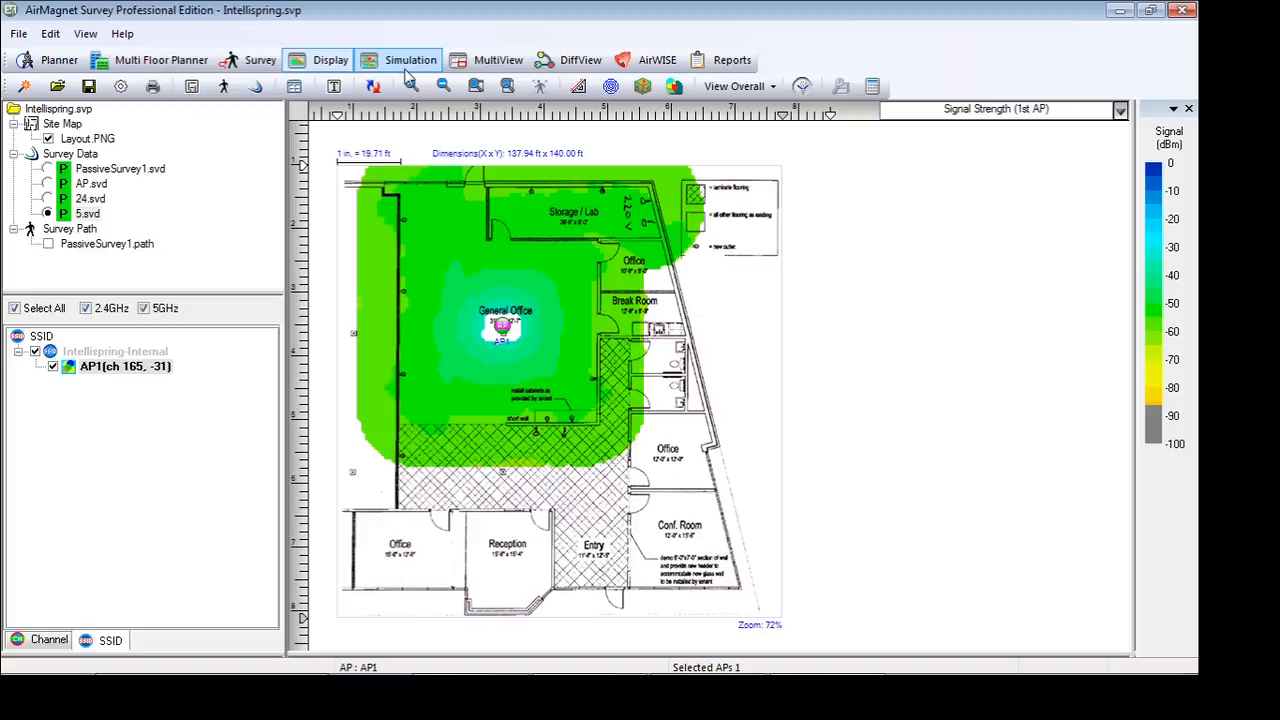
Open the Intellispring Passive Report template for editing and examine the sections of its Overall Coverage Report by AP
click(727, 66)
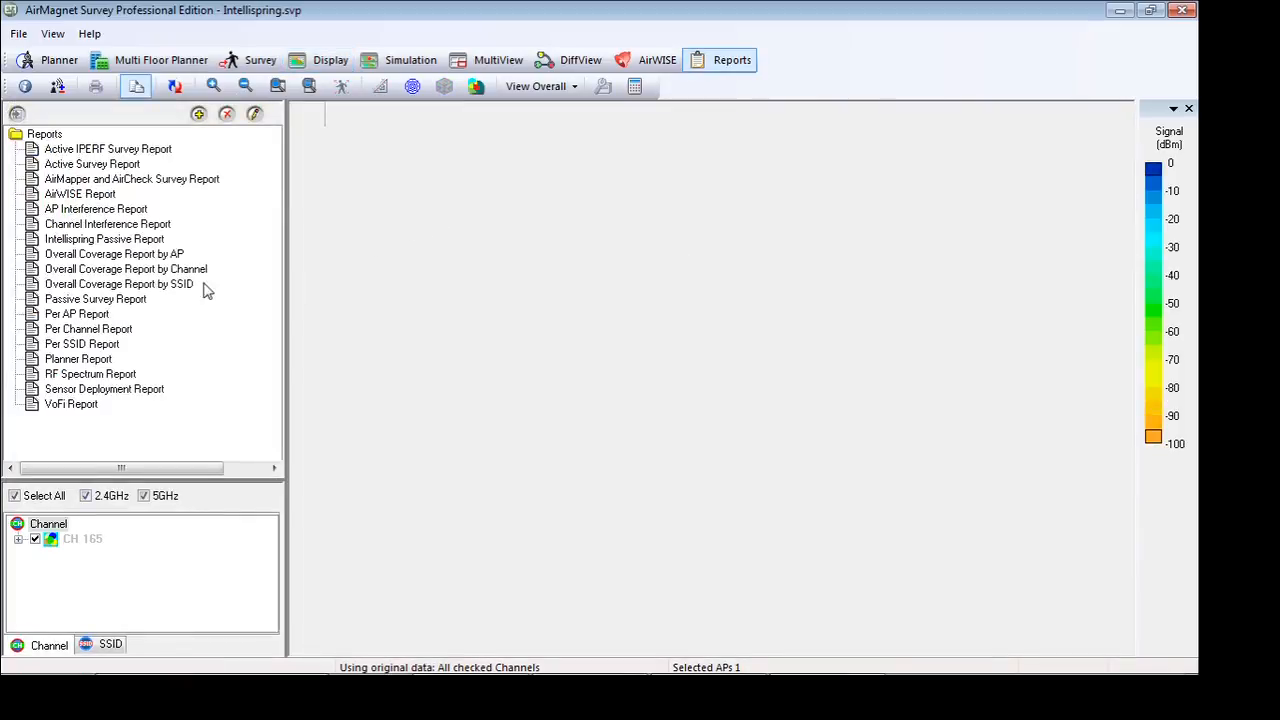
click(82, 242)
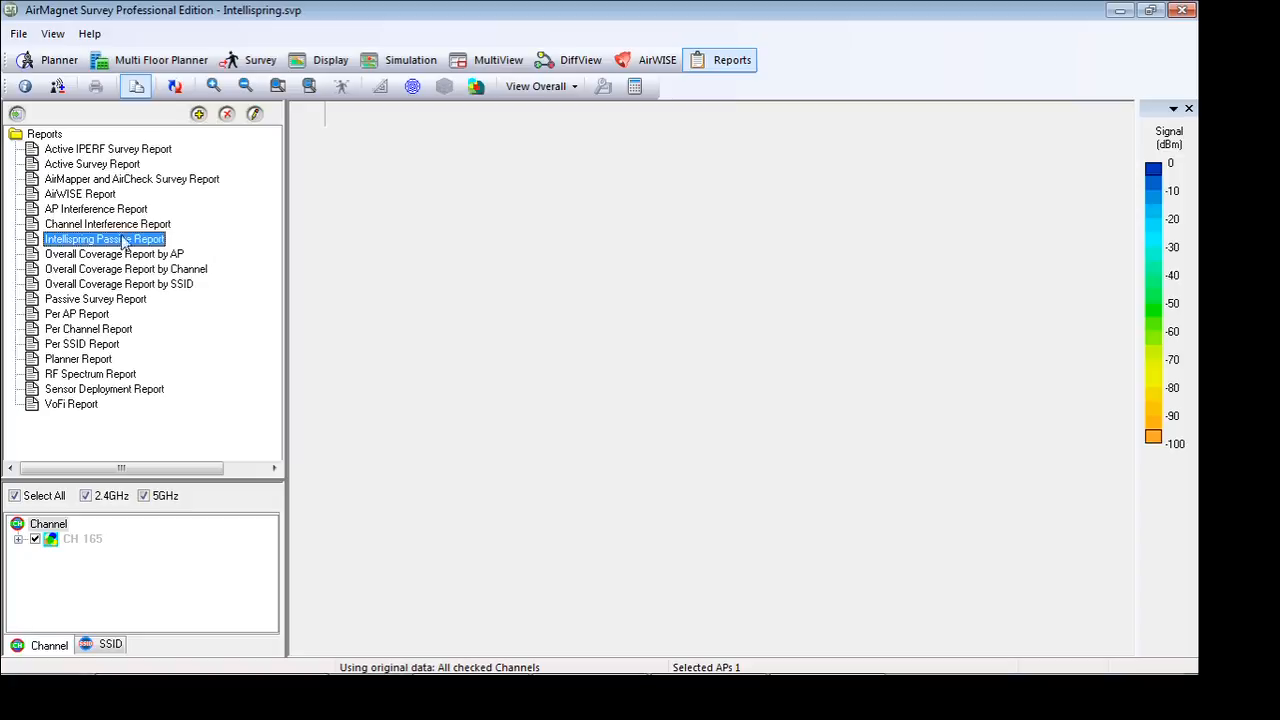
click(255, 116)
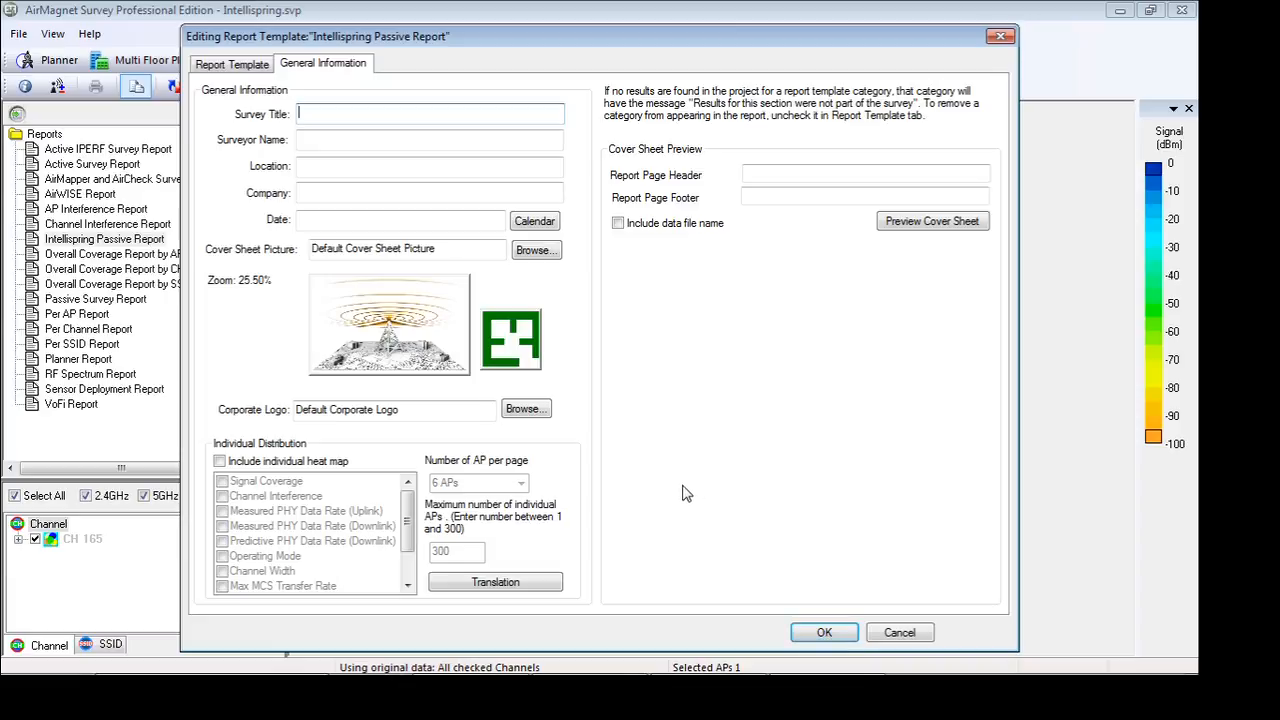
click(230, 64)
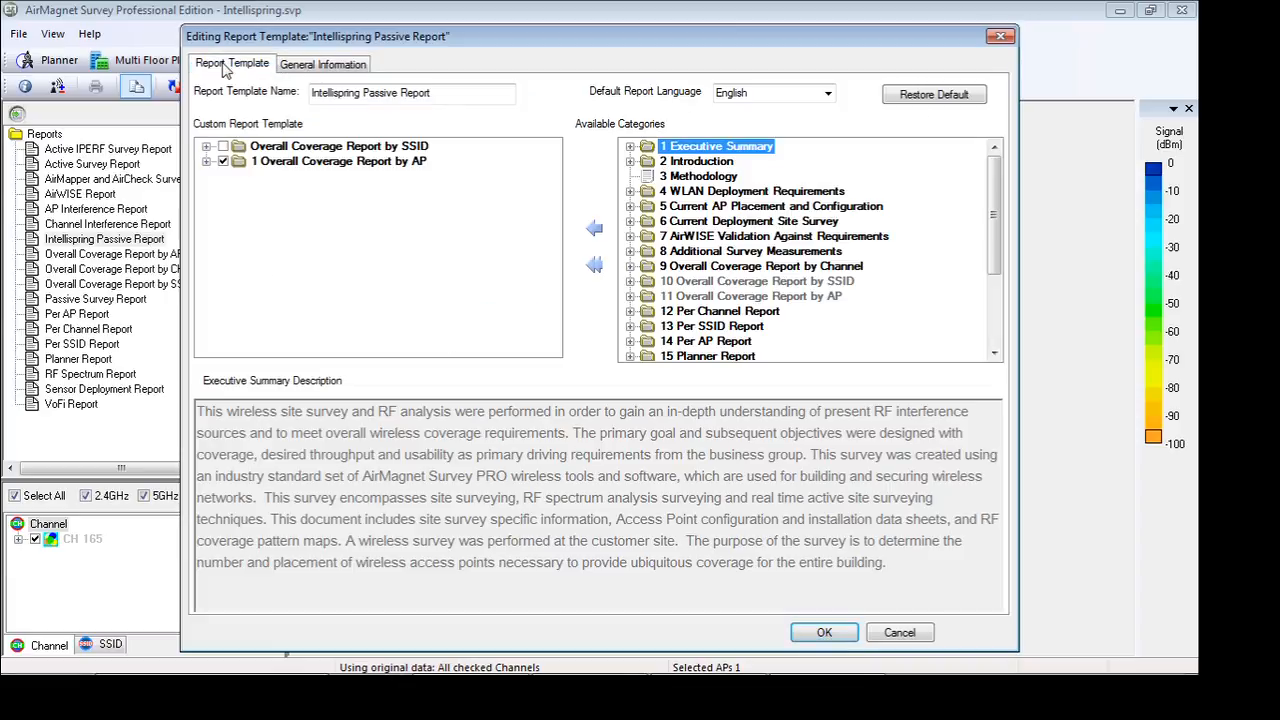
click(206, 161)
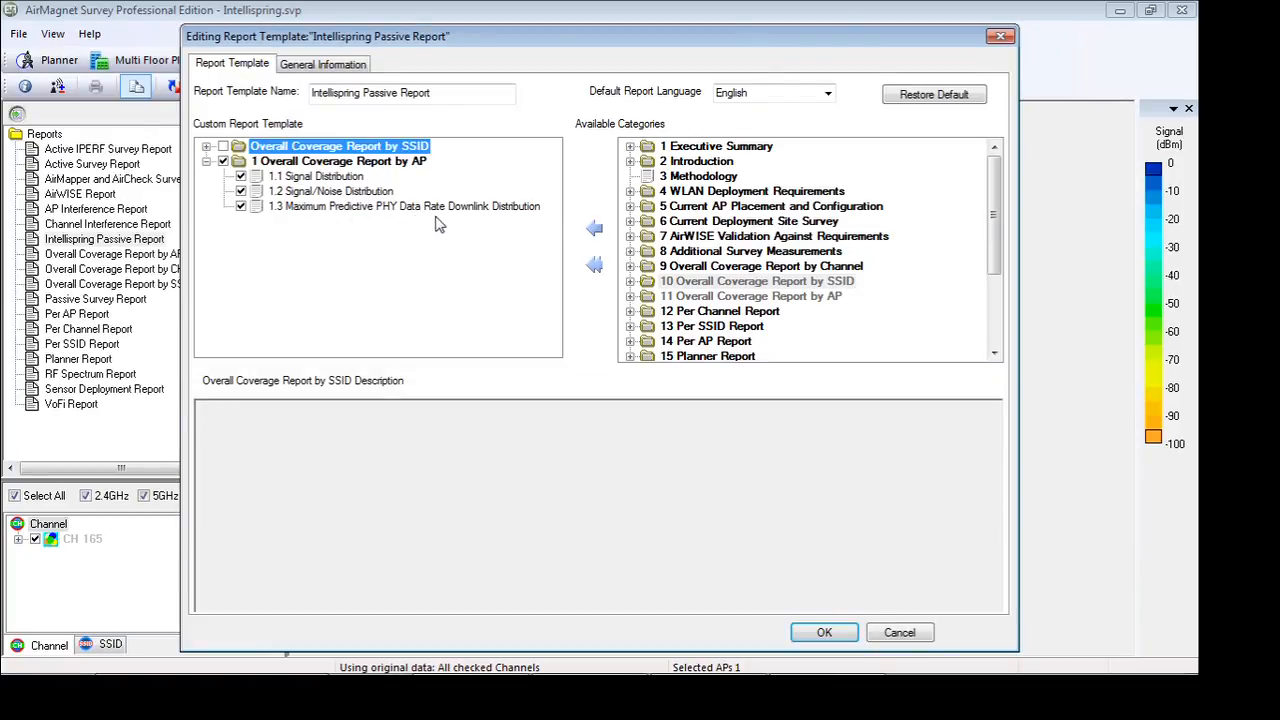
Accept the report template's sections and generate the Intellispring Passive Report for the channel 165 data
click(822, 632)
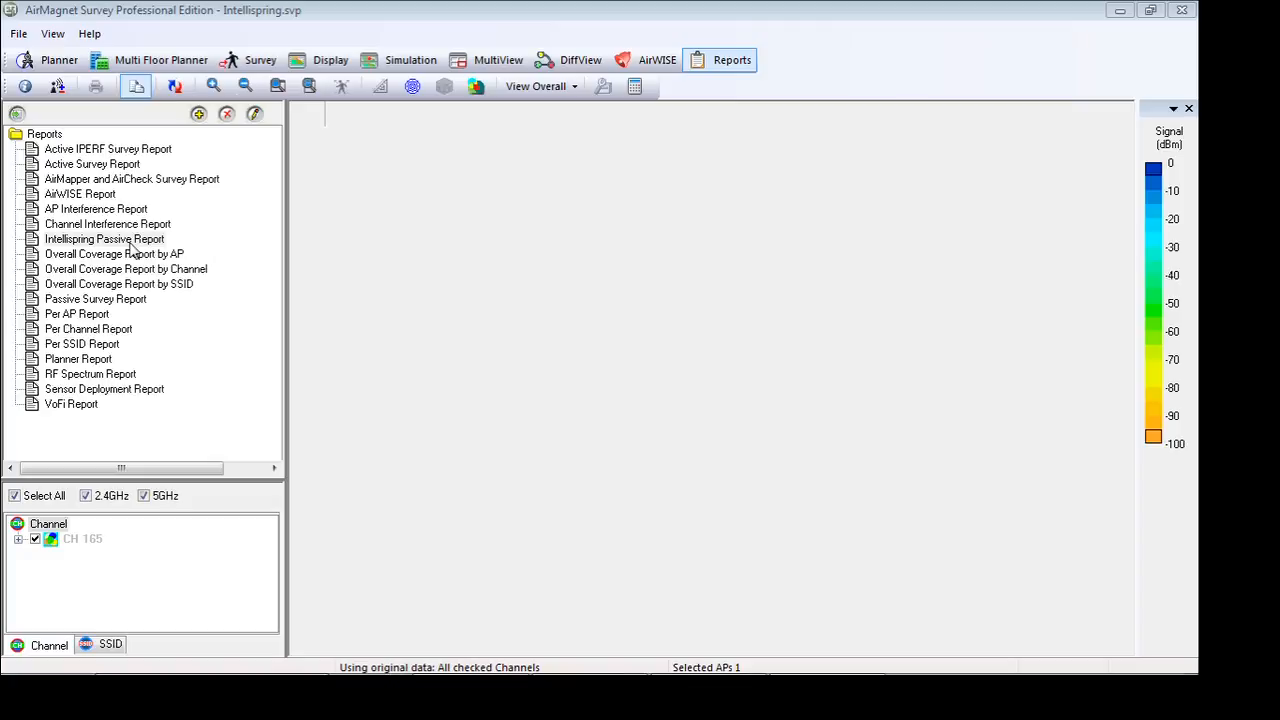
click(137, 98)
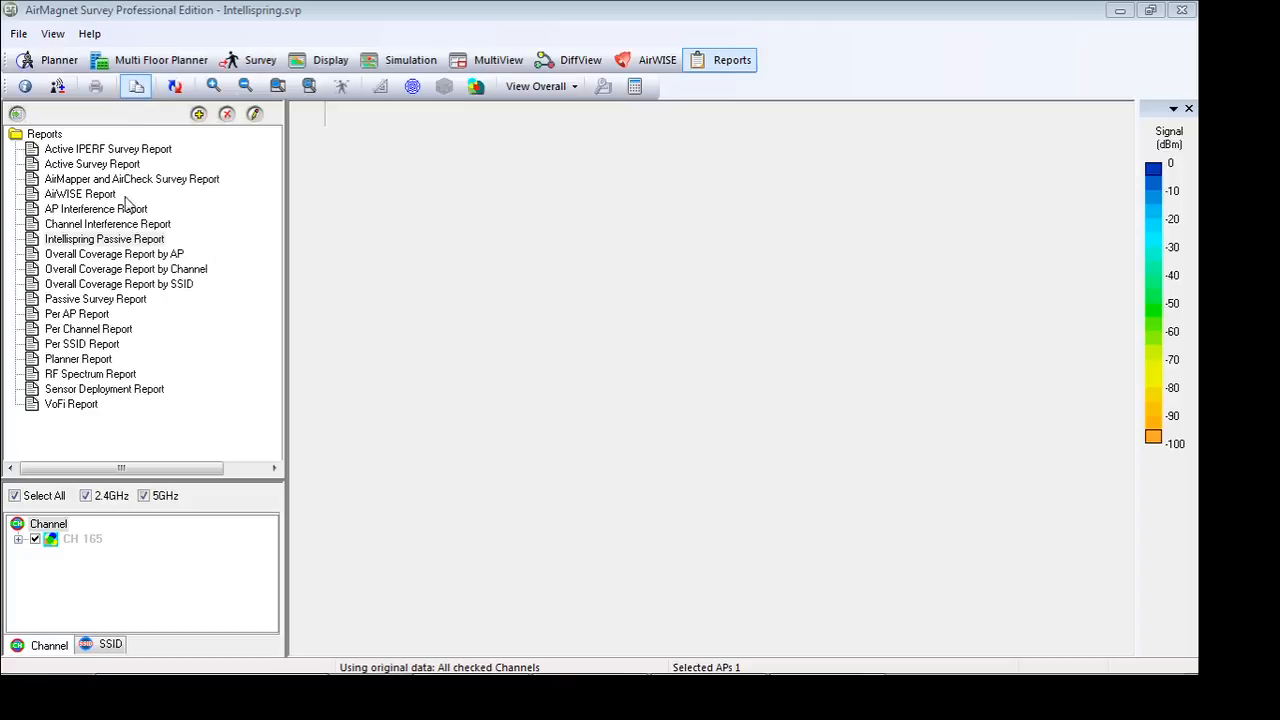
click(100, 242)
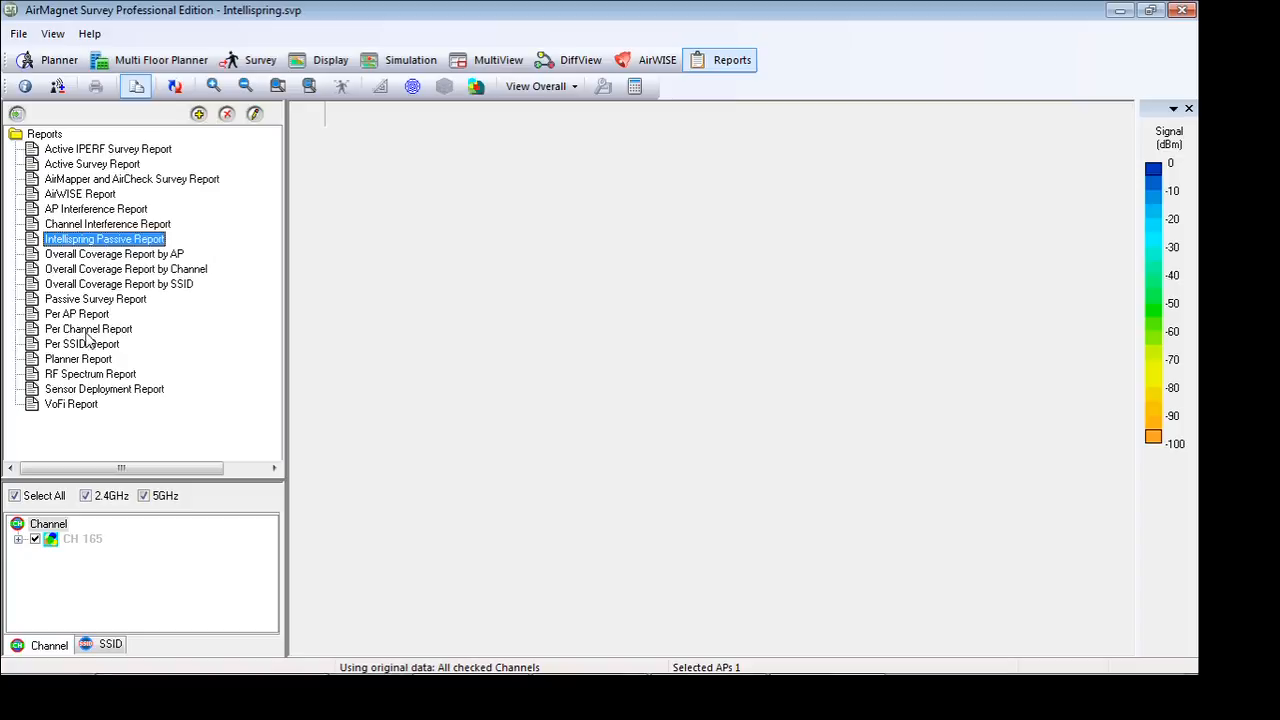
click(137, 88)
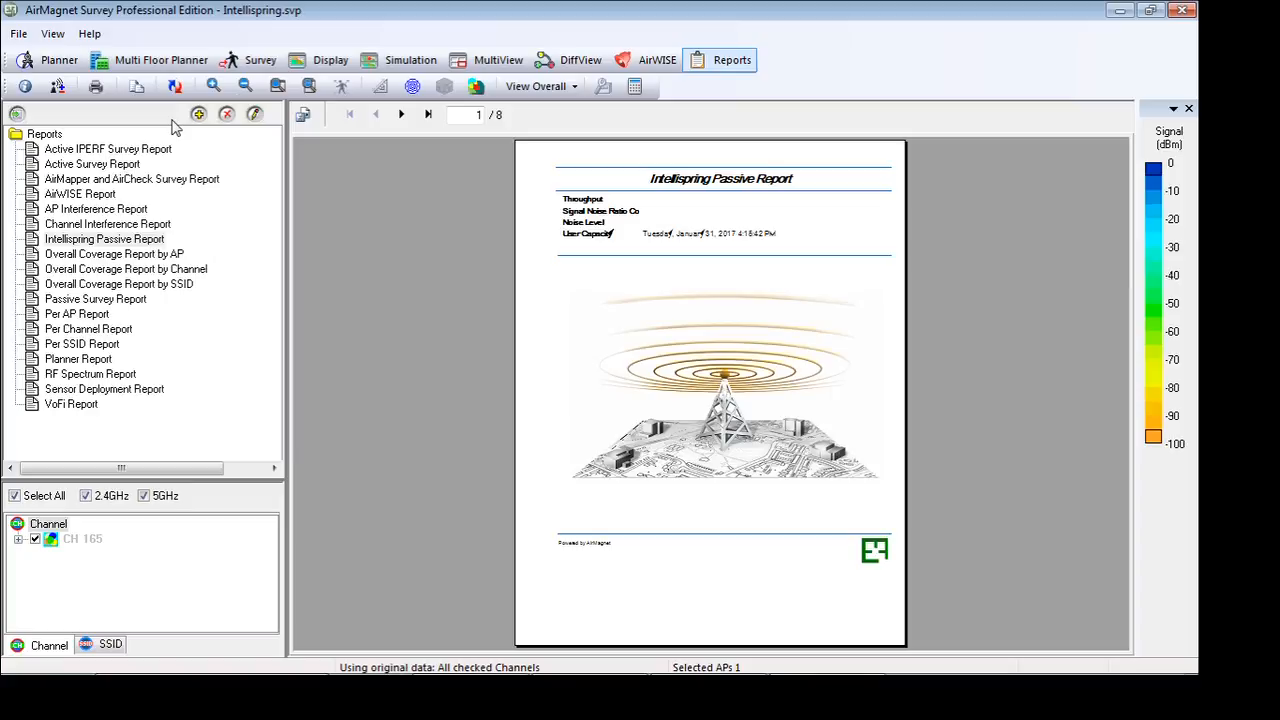
Start exporting all pages of the report to a disk file in Microsoft Word - Editable (RTF) format
click(304, 116)
click(685, 310)
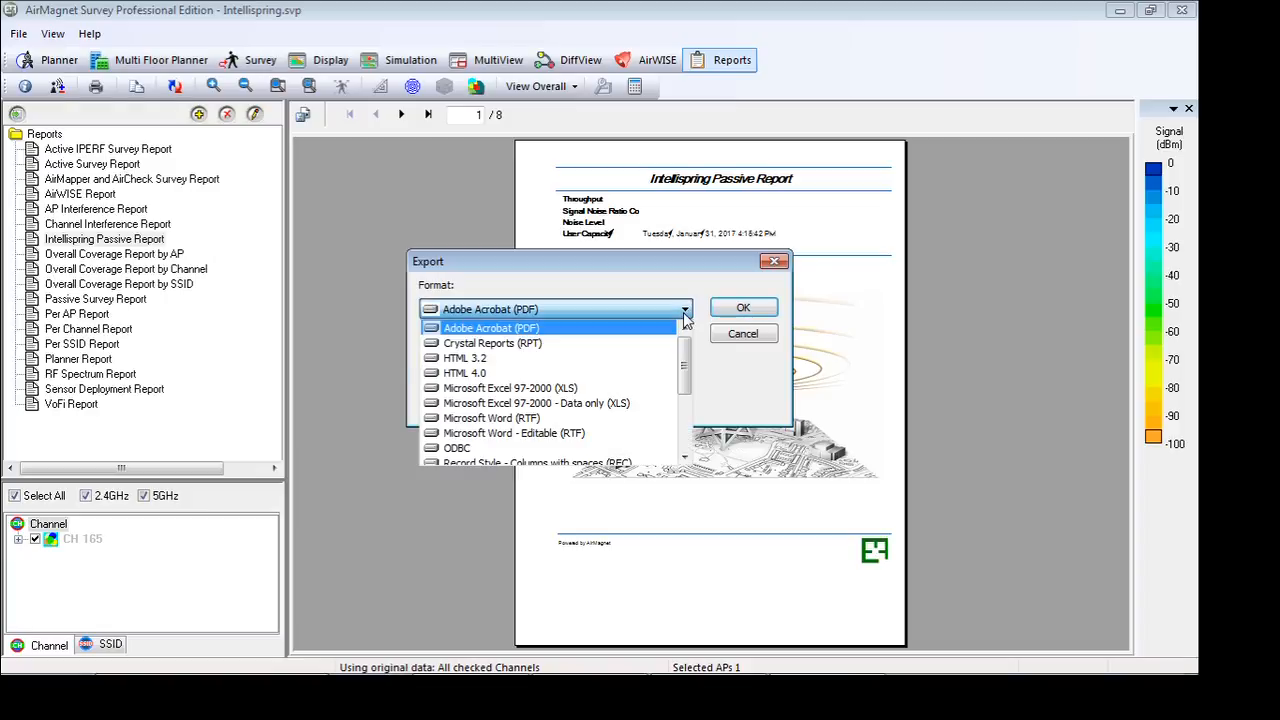
drag(687, 361, 688, 369)
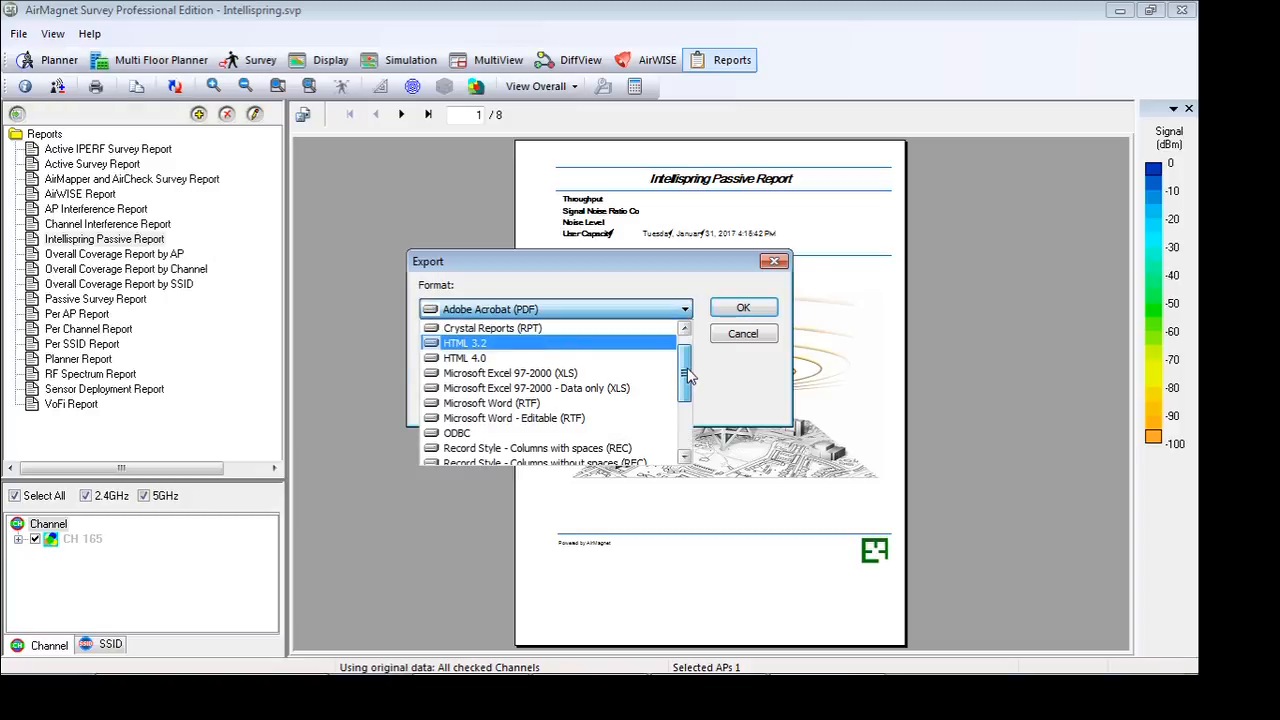
click(570, 420)
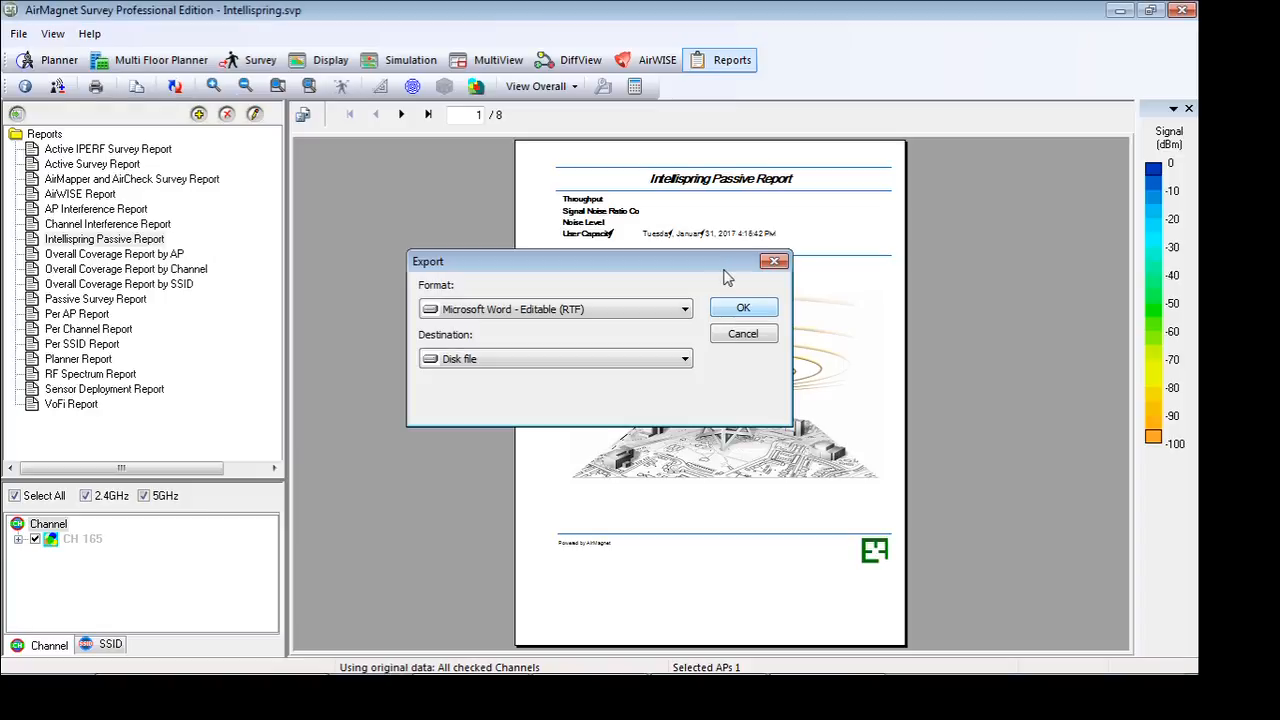
click(728, 306)
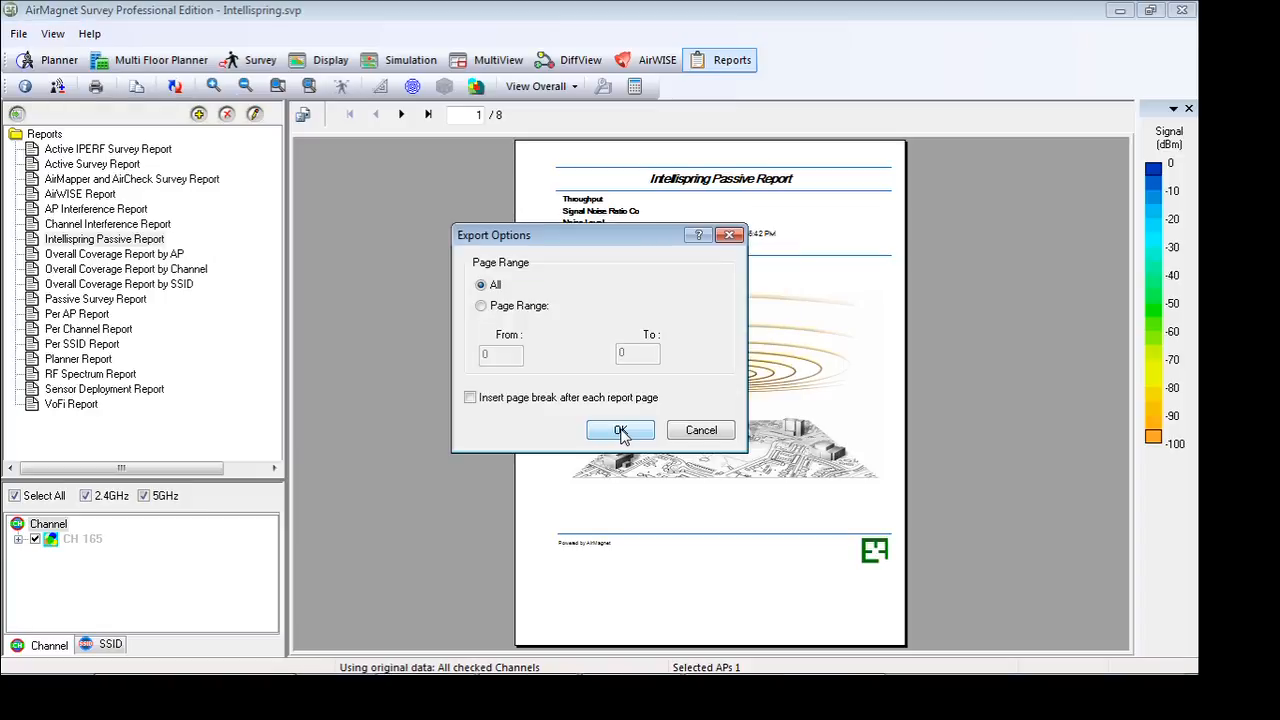
click(620, 431)
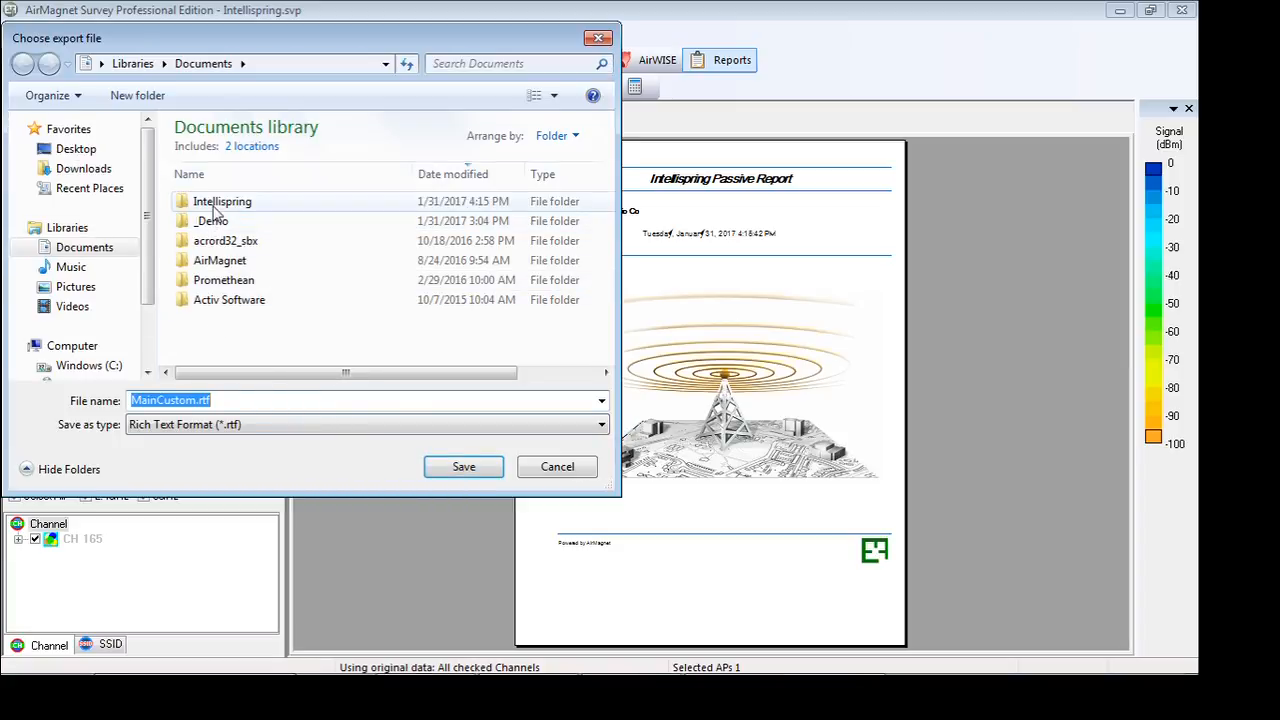
Save the exported report in the Intellispring documents folder as 2.4Ghz Report.rtf, with all pages included
double_click(210, 201)
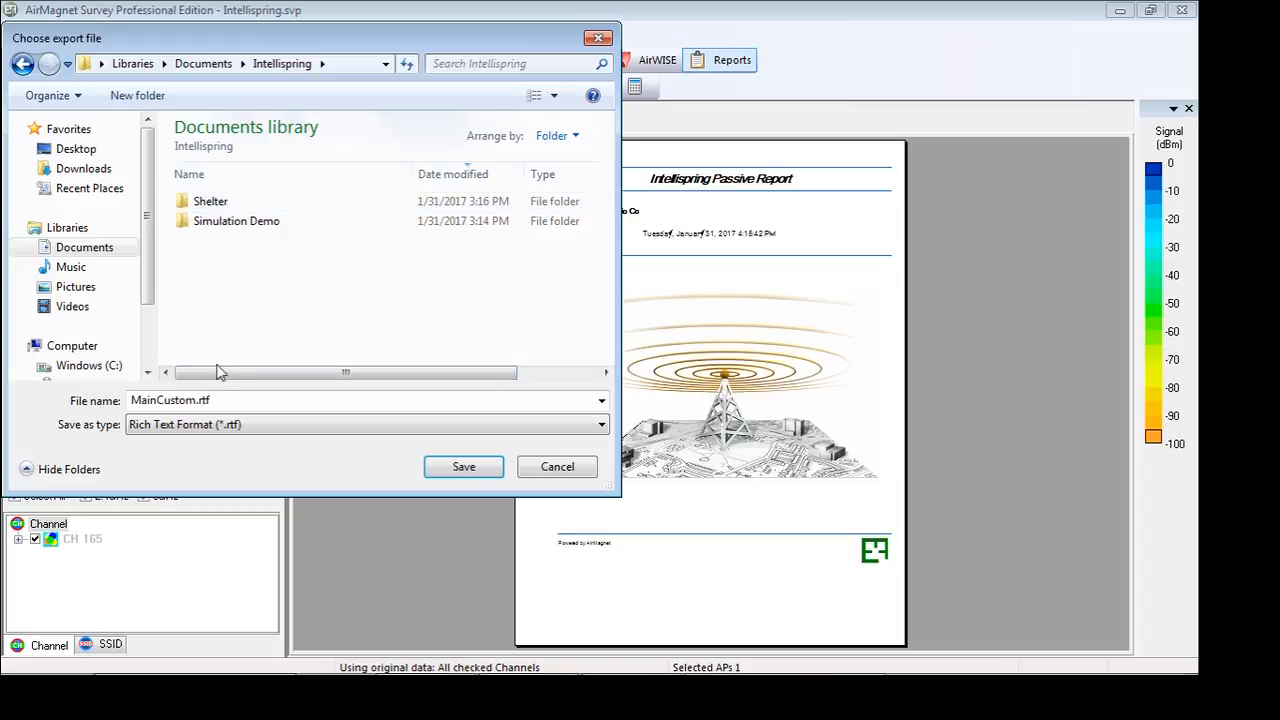
double_click(217, 399)
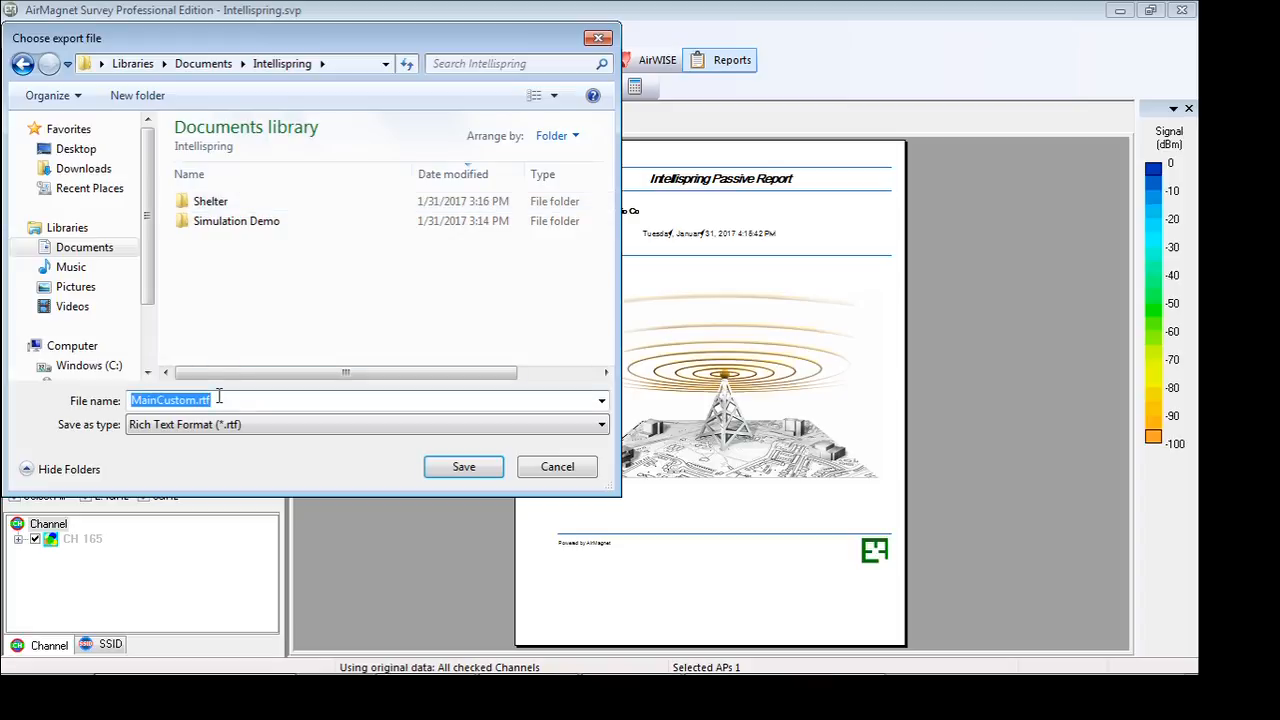
text(2.4)
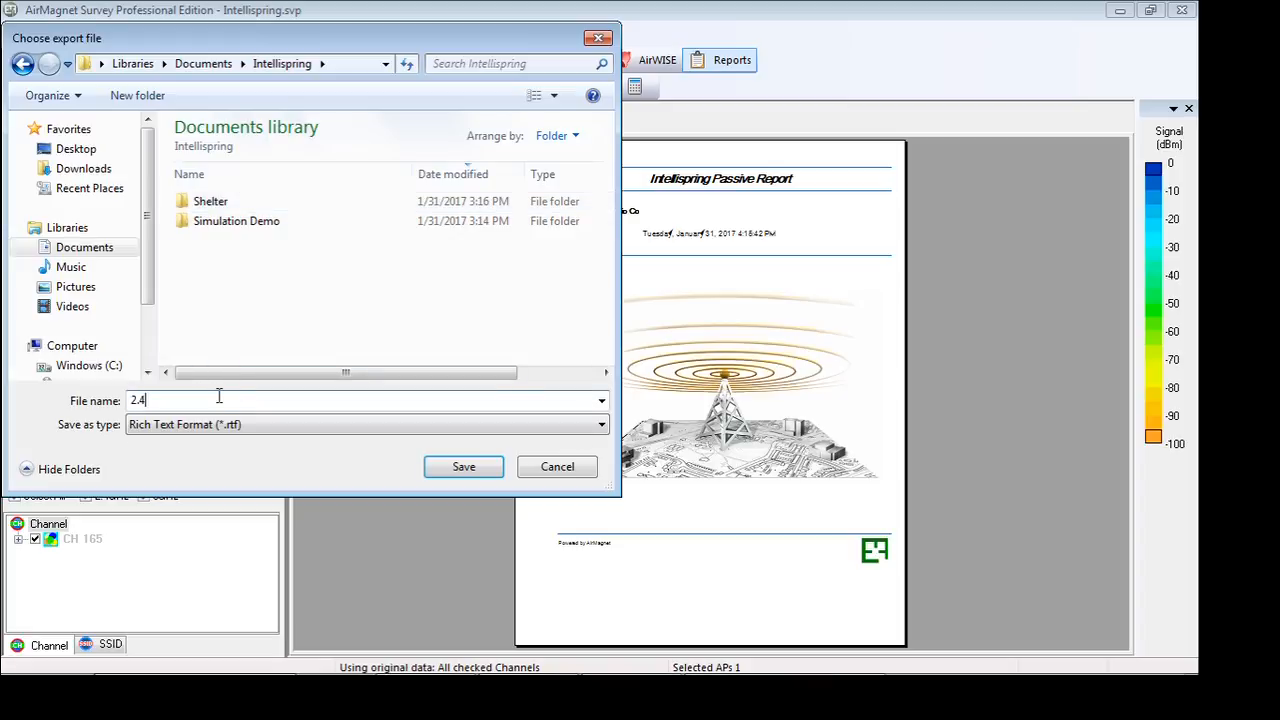
text(Ghz Report.f)
text(tf)
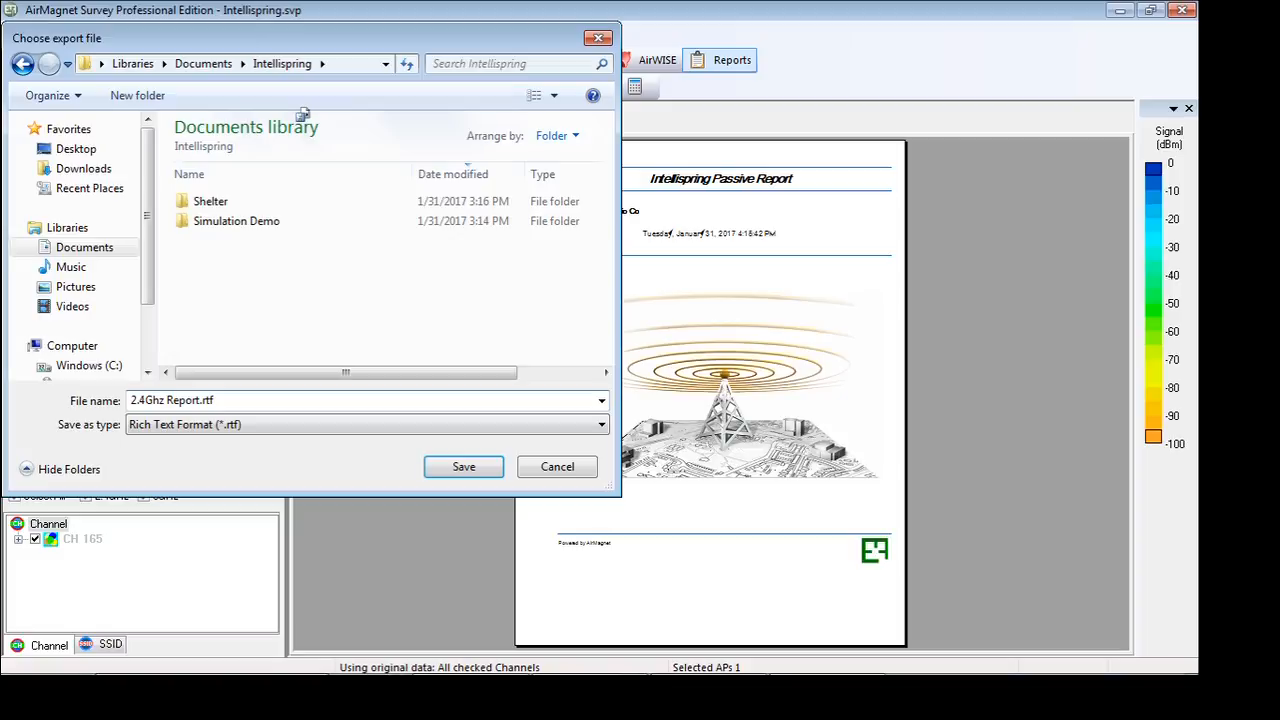
key(Return)
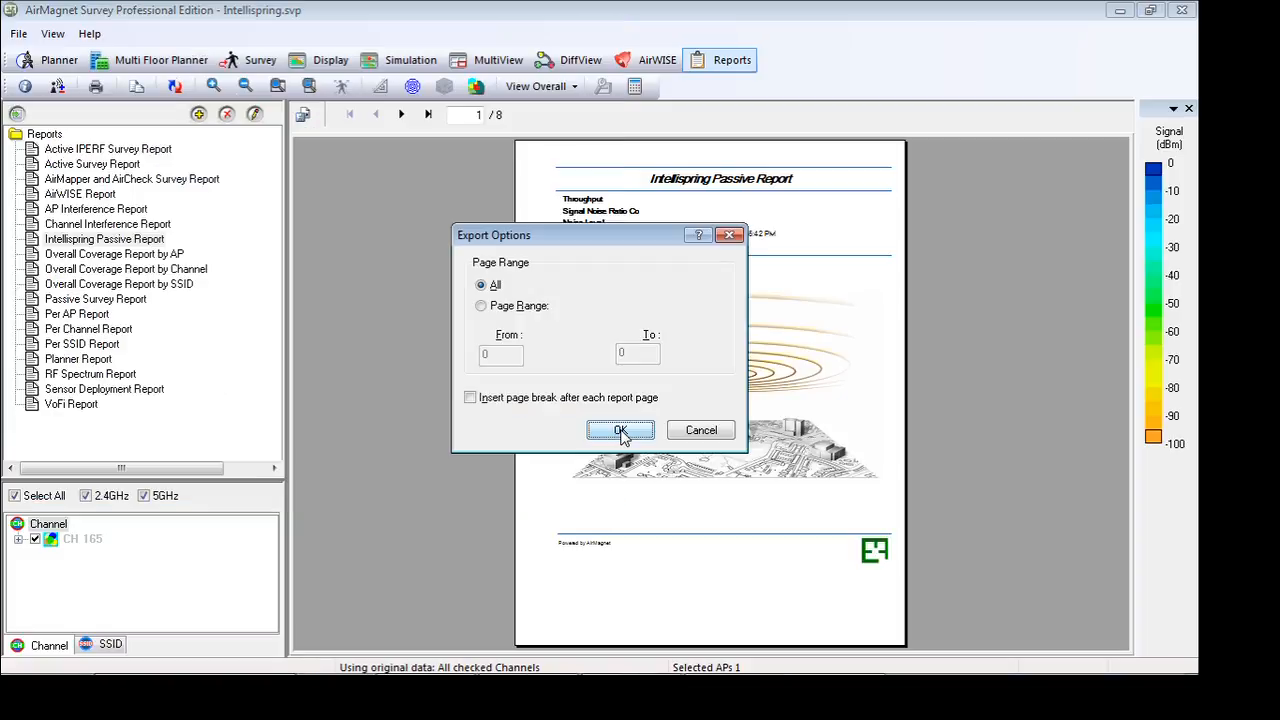
click(620, 431)
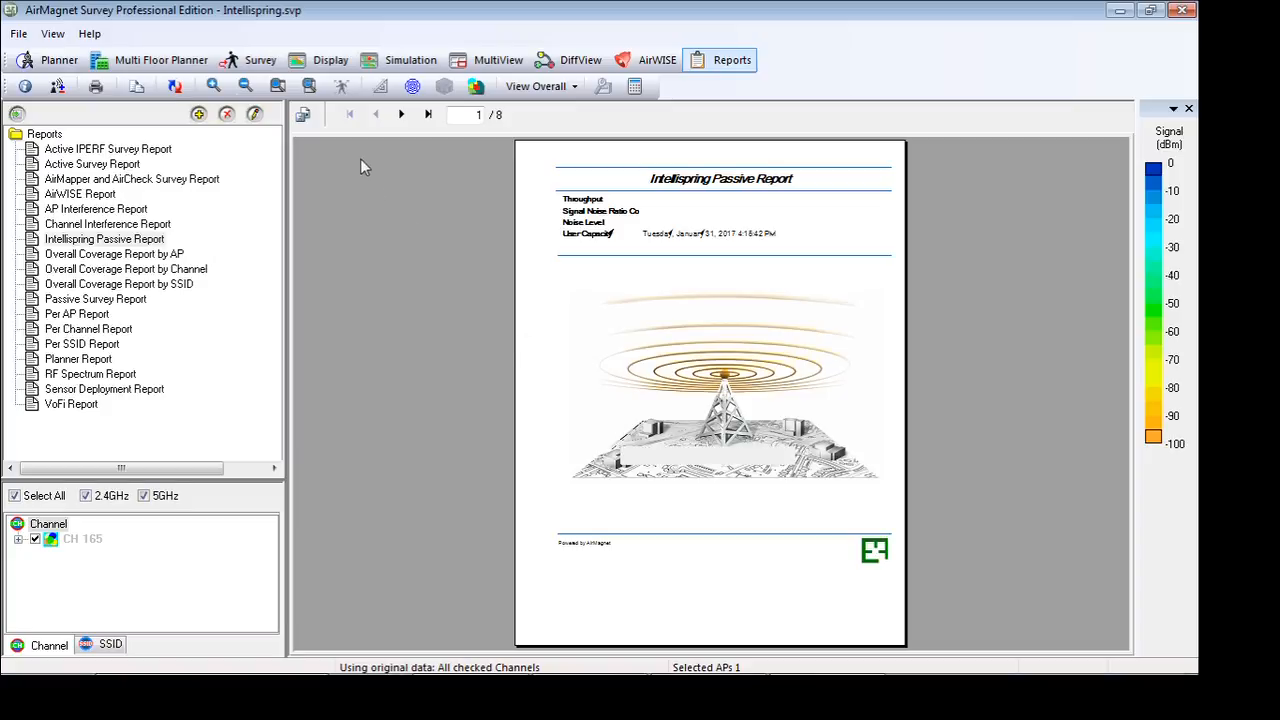
Display the 24.svd survey data and regenerate the Intellispring Passive Report from it
click(333, 67)
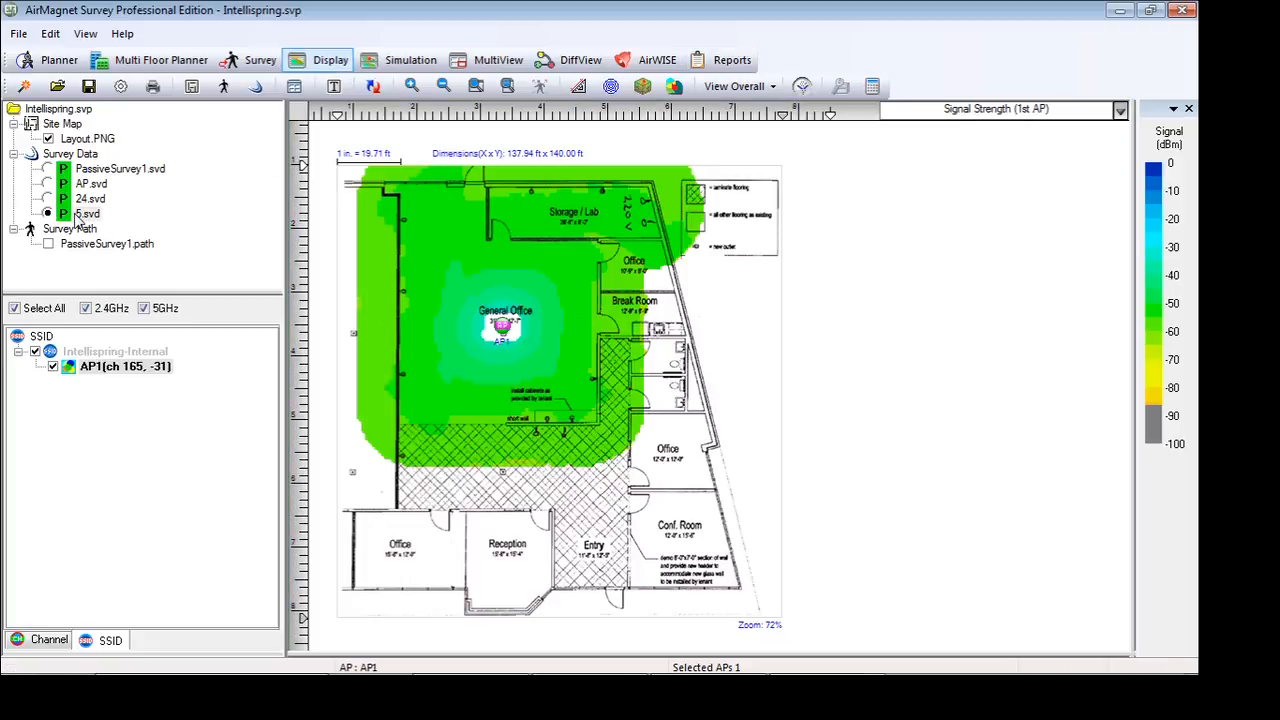
click(47, 199)
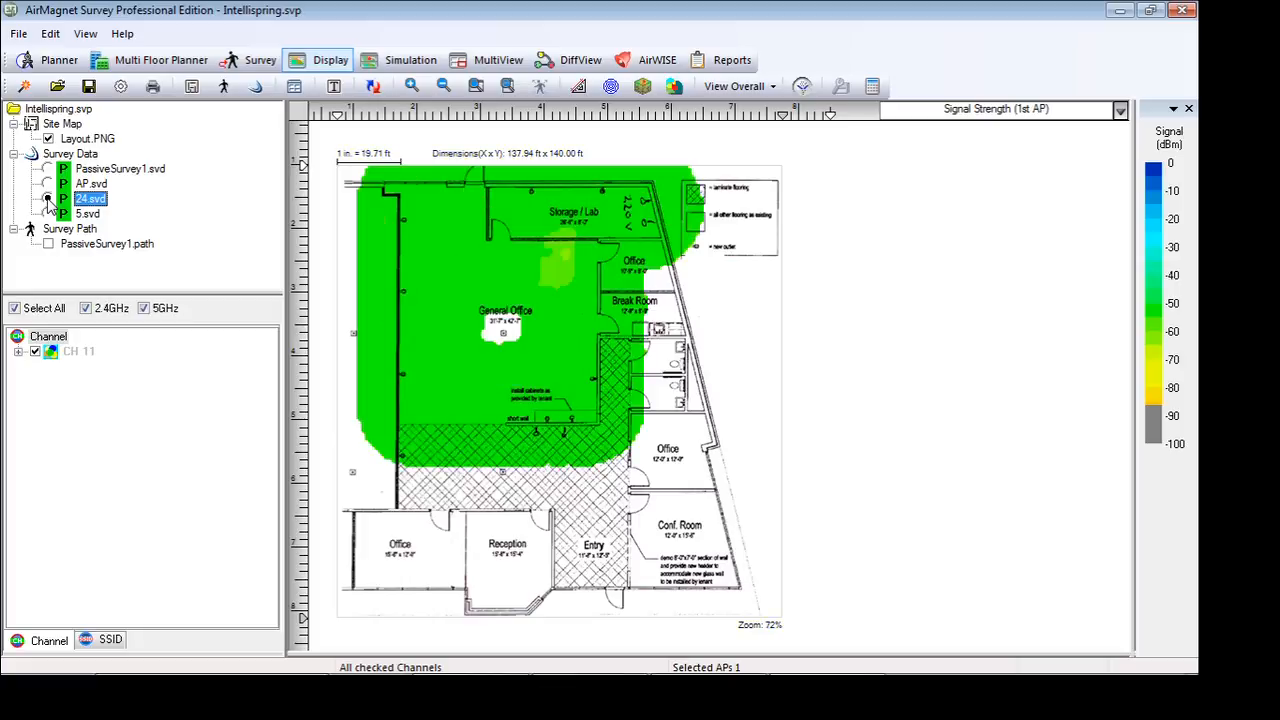
click(726, 66)
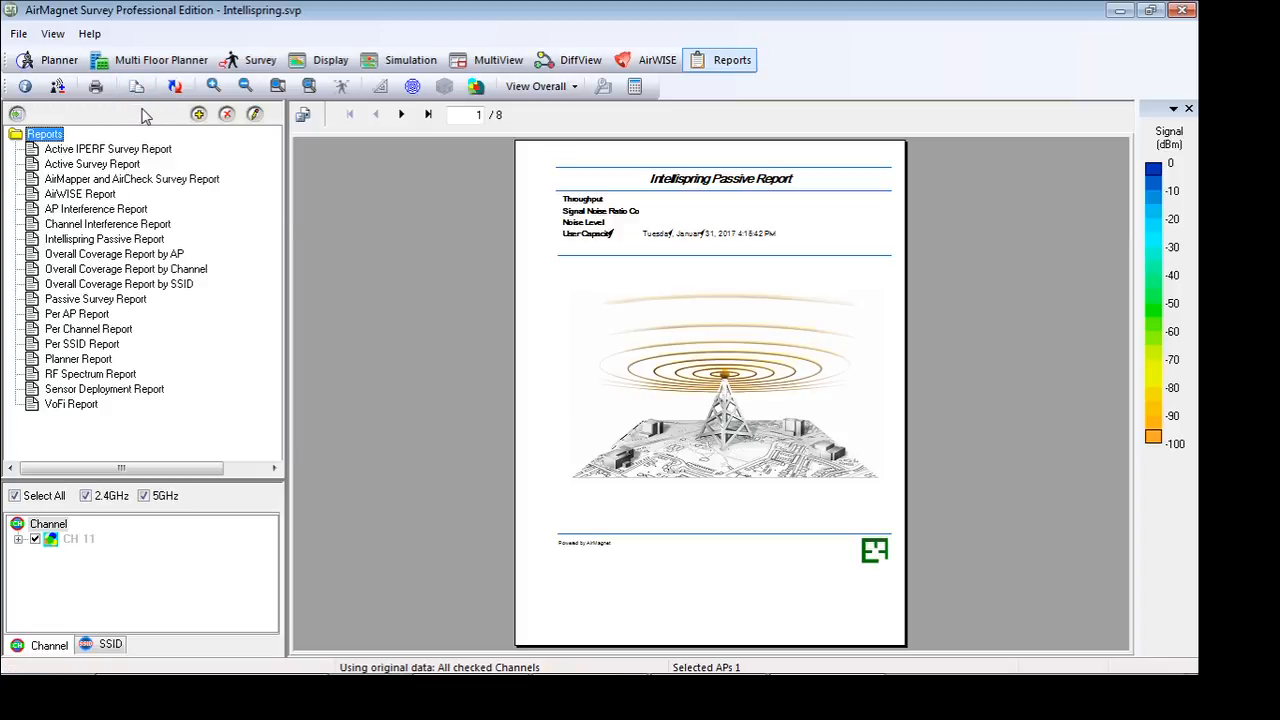
click(100, 240)
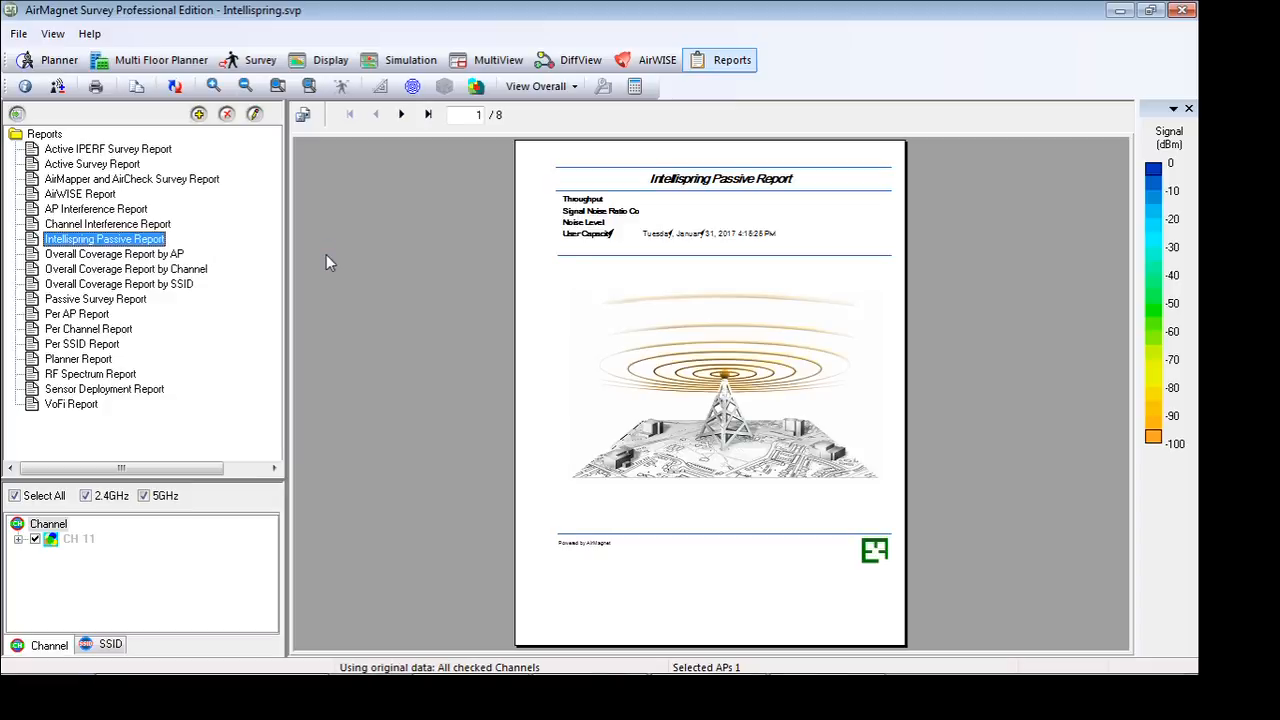
Export the channel 11 report as Microsoft Word - Editable (RTF) to a disk file, covering all pages
click(302, 115)
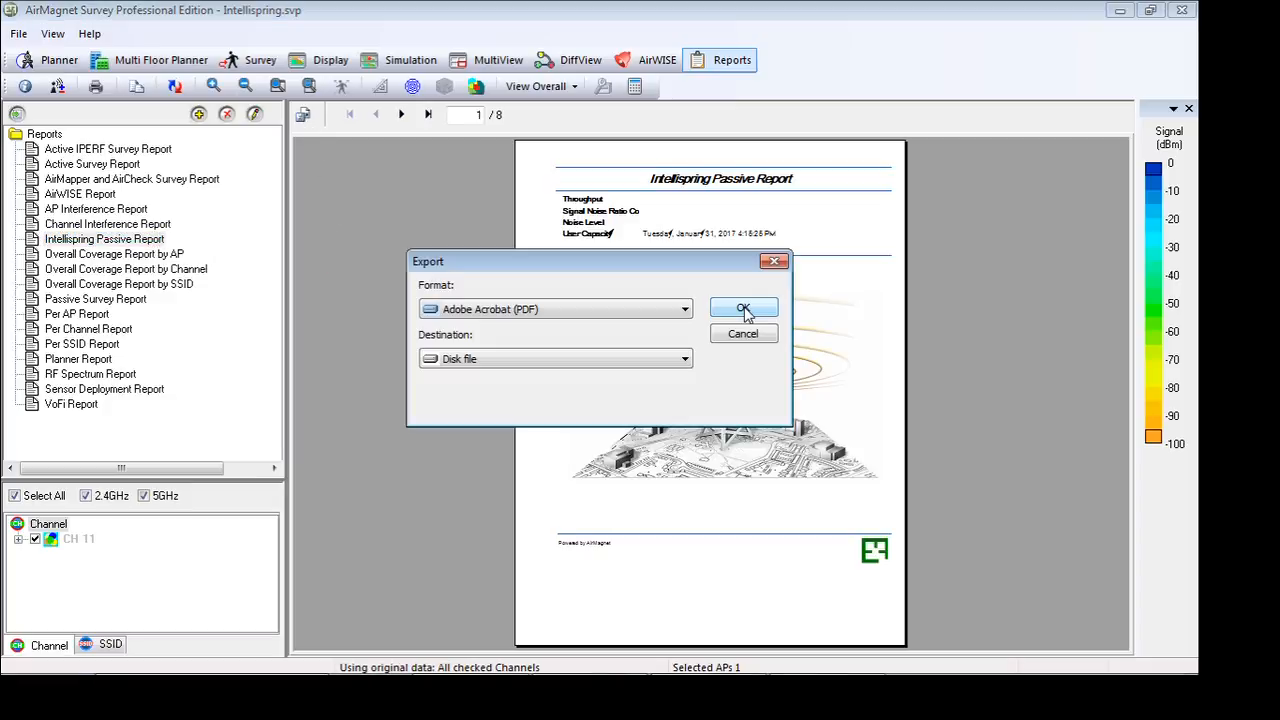
click(681, 316)
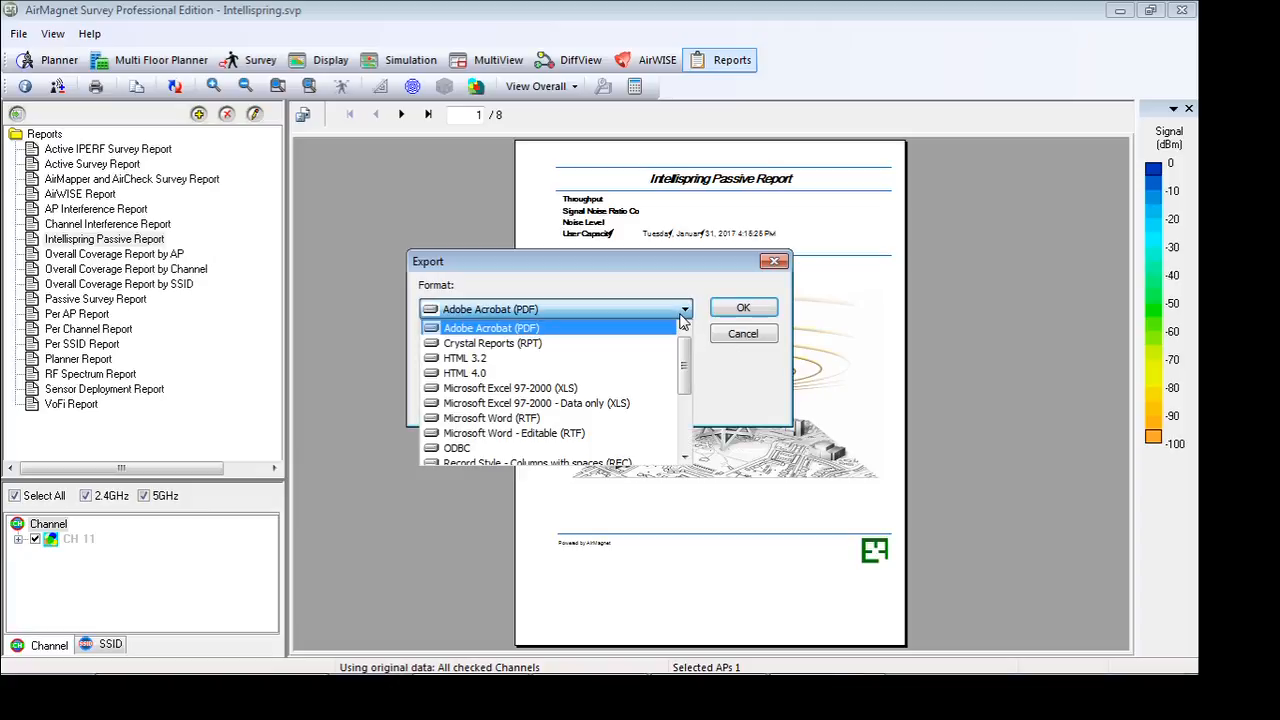
click(630, 433)
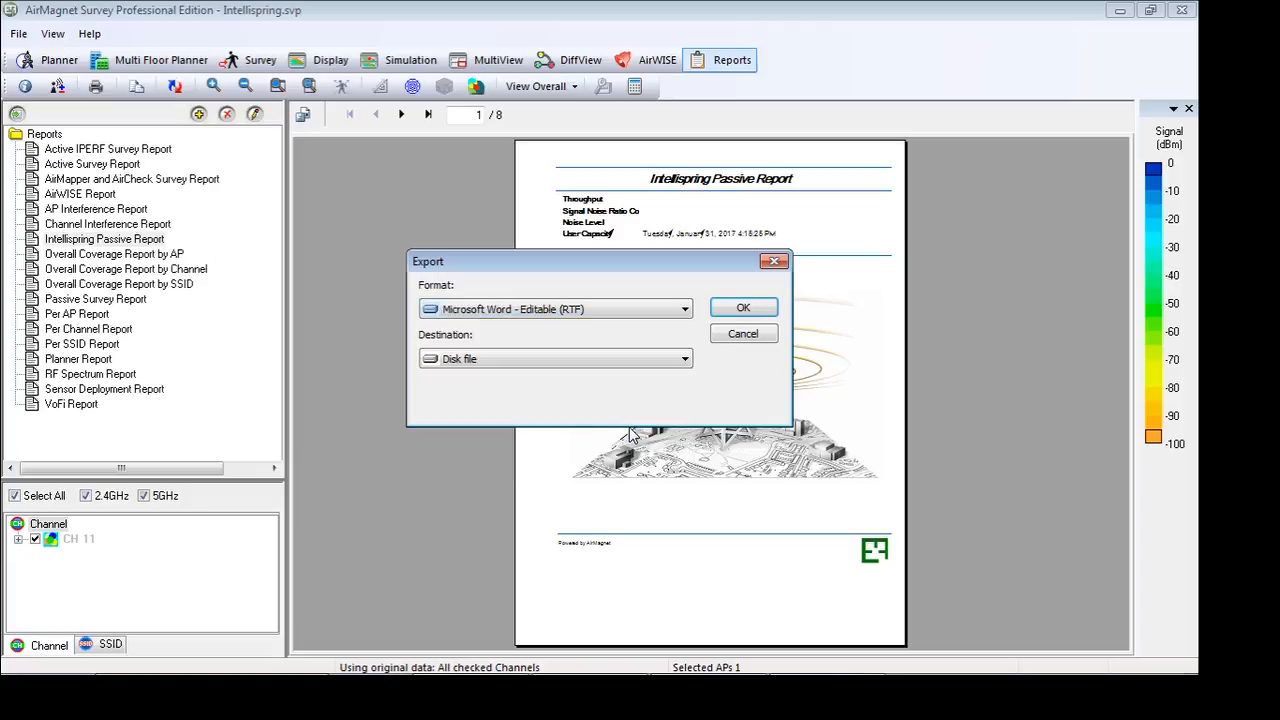
click(744, 310)
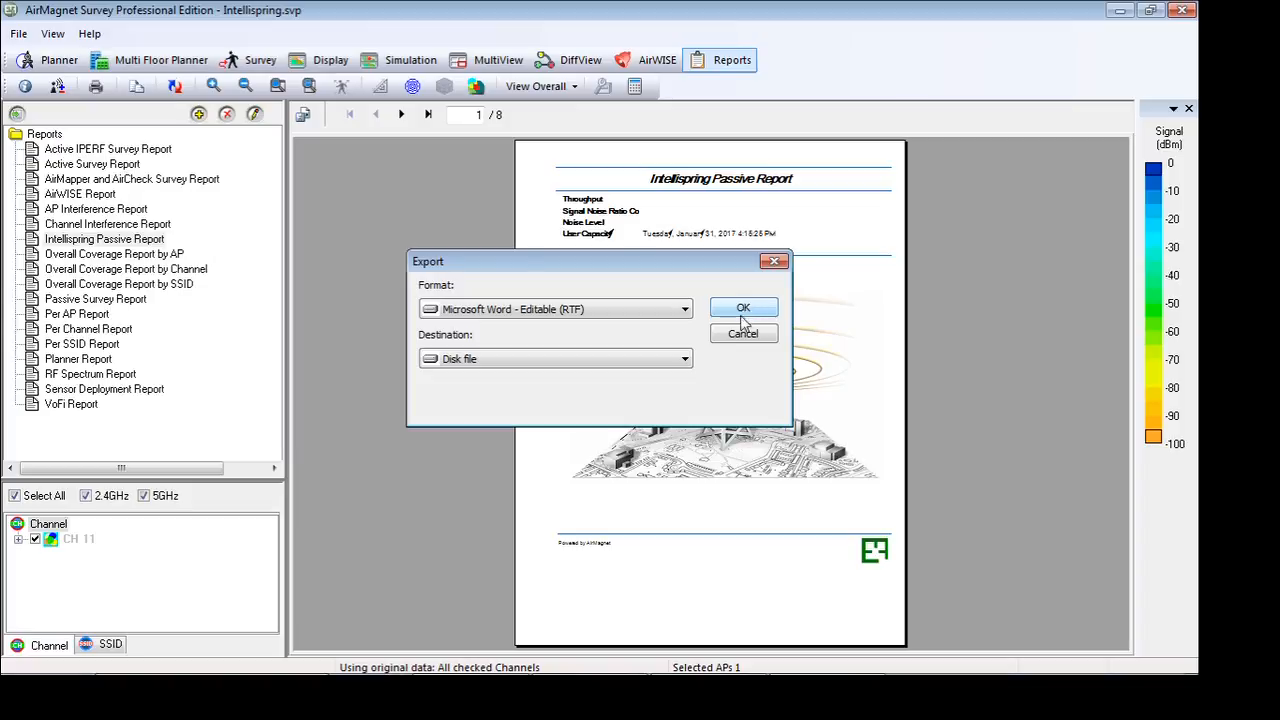
click(621, 430)
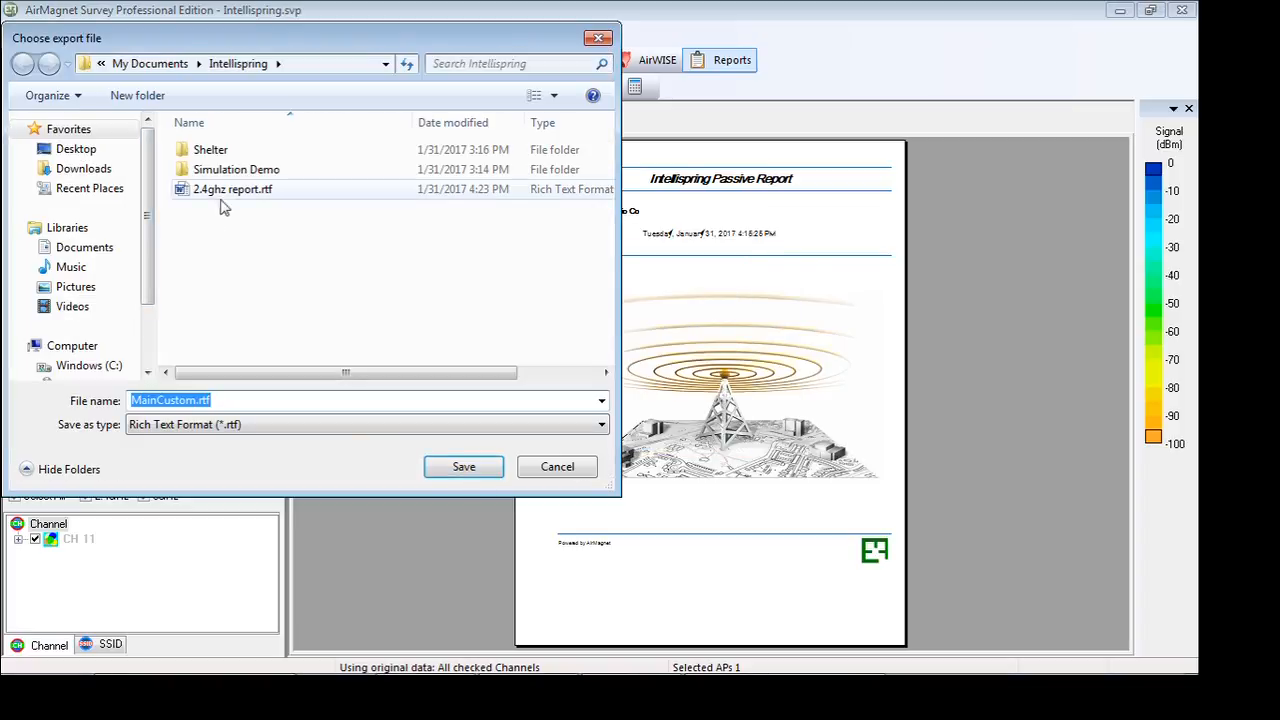
Rename the existing 2.4ghz report.rtf to 5ghz report.rtf and save the new export as 2.4ghz report.rtf
click(209, 193)
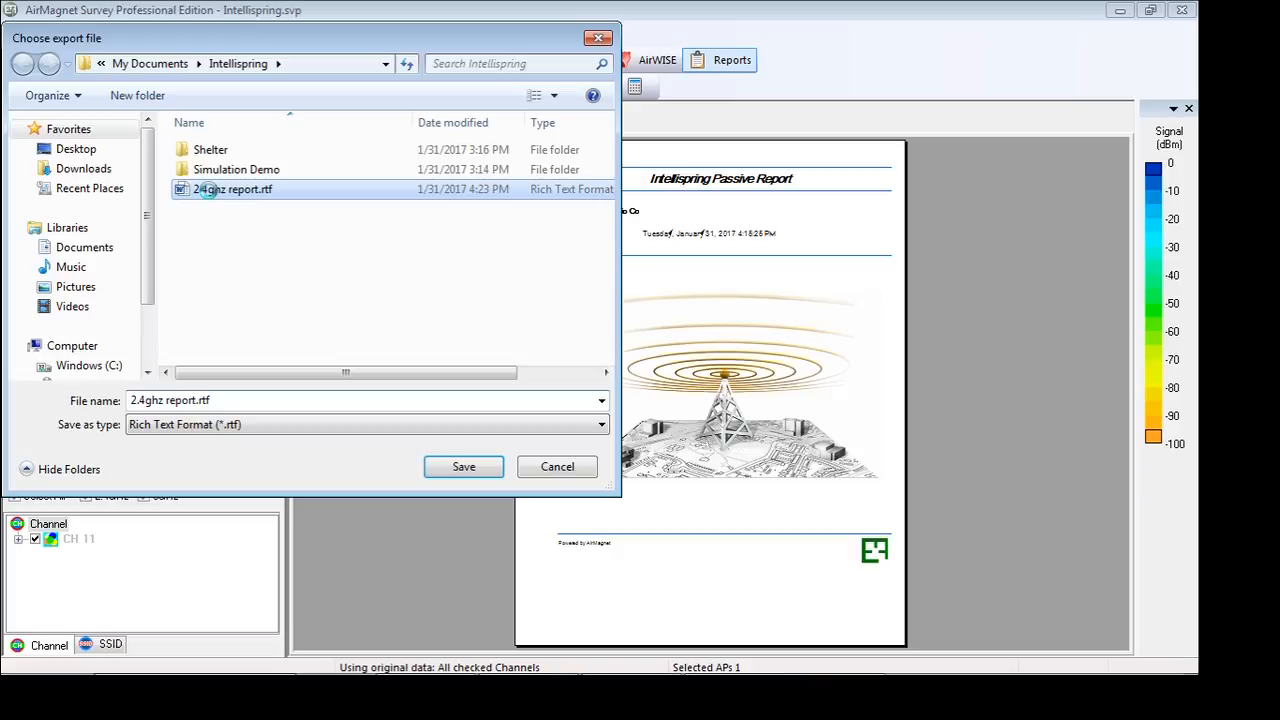
right_click(207, 192)
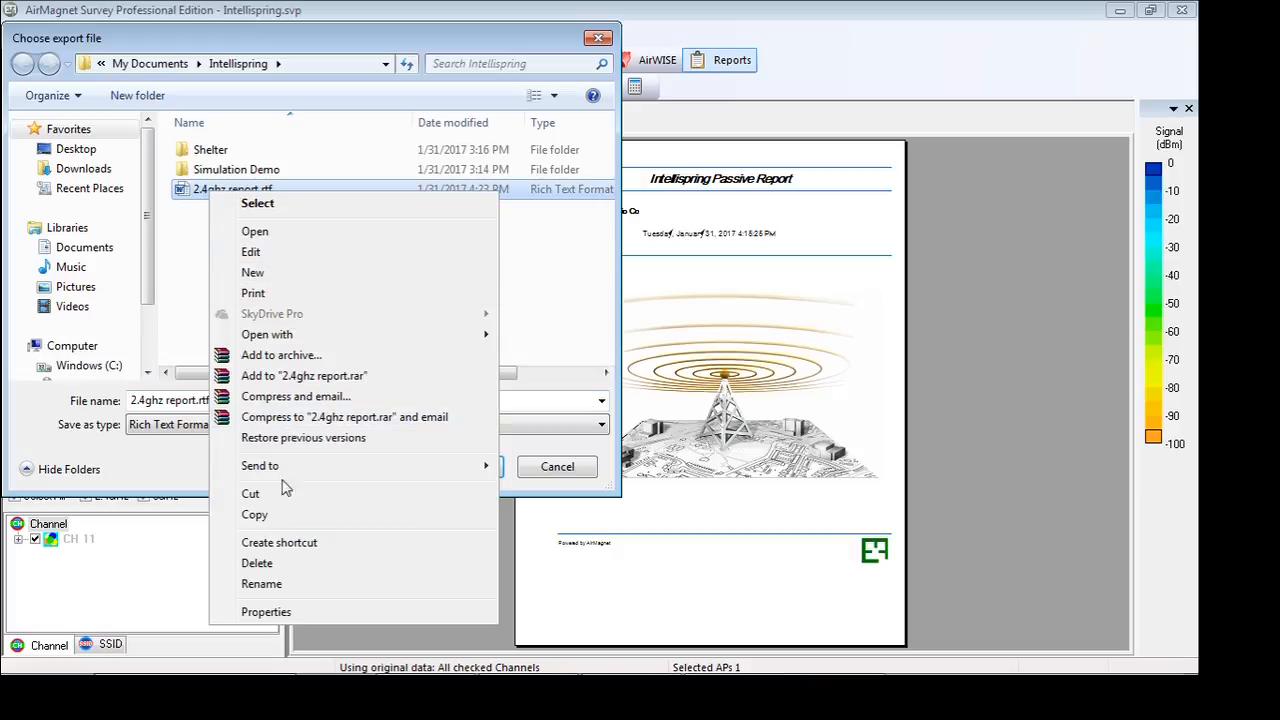
click(261, 583)
key(Home)
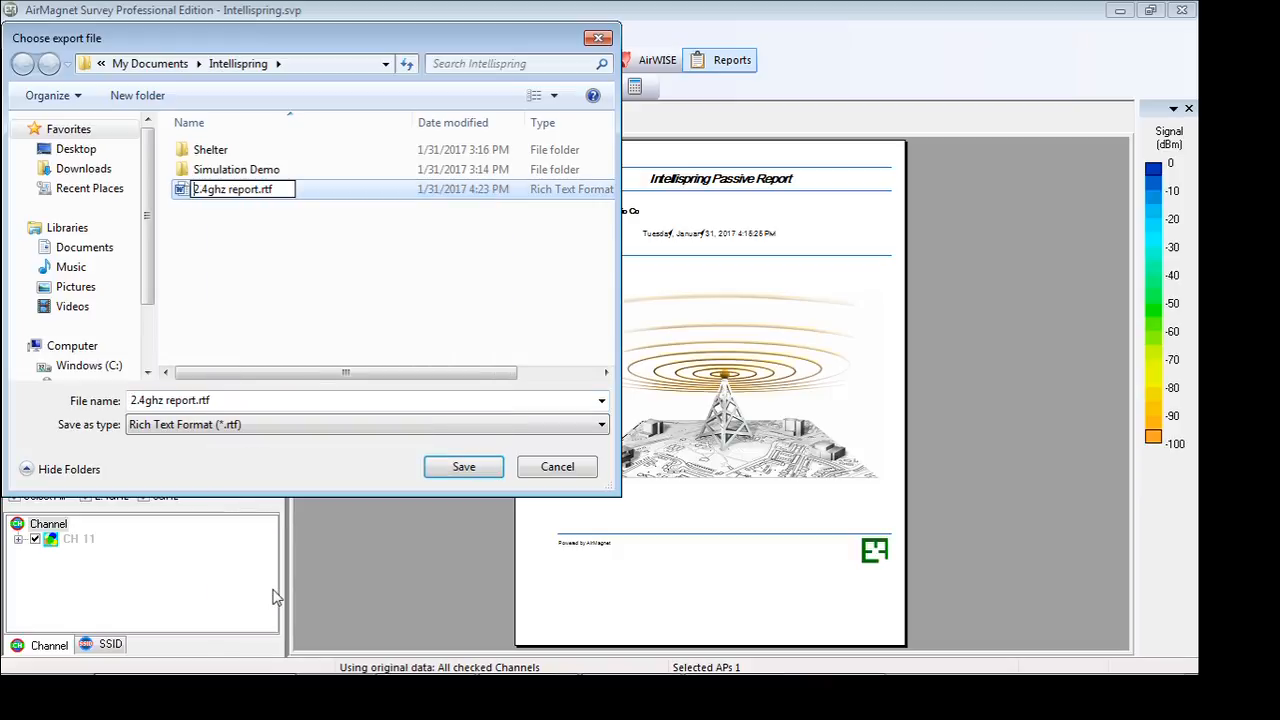
key(Delete)
key(Delete)
text(5)
key(Delete)
key(Return)
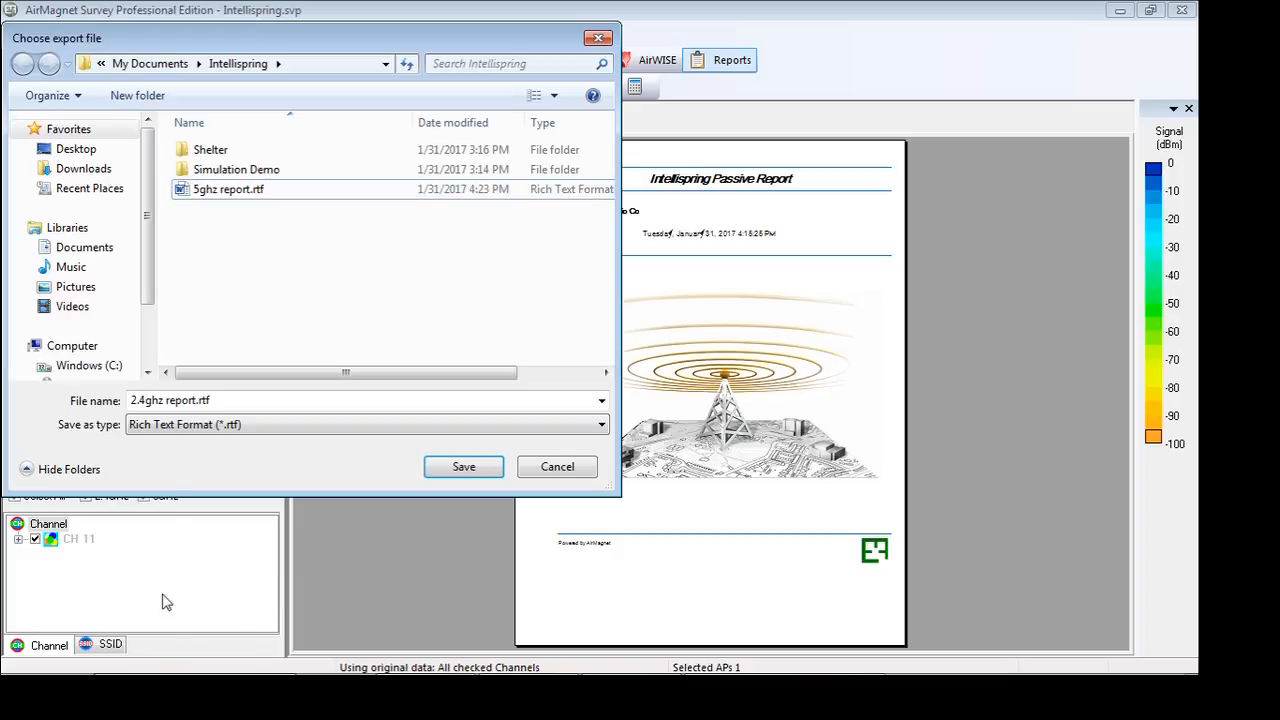
click(465, 466)
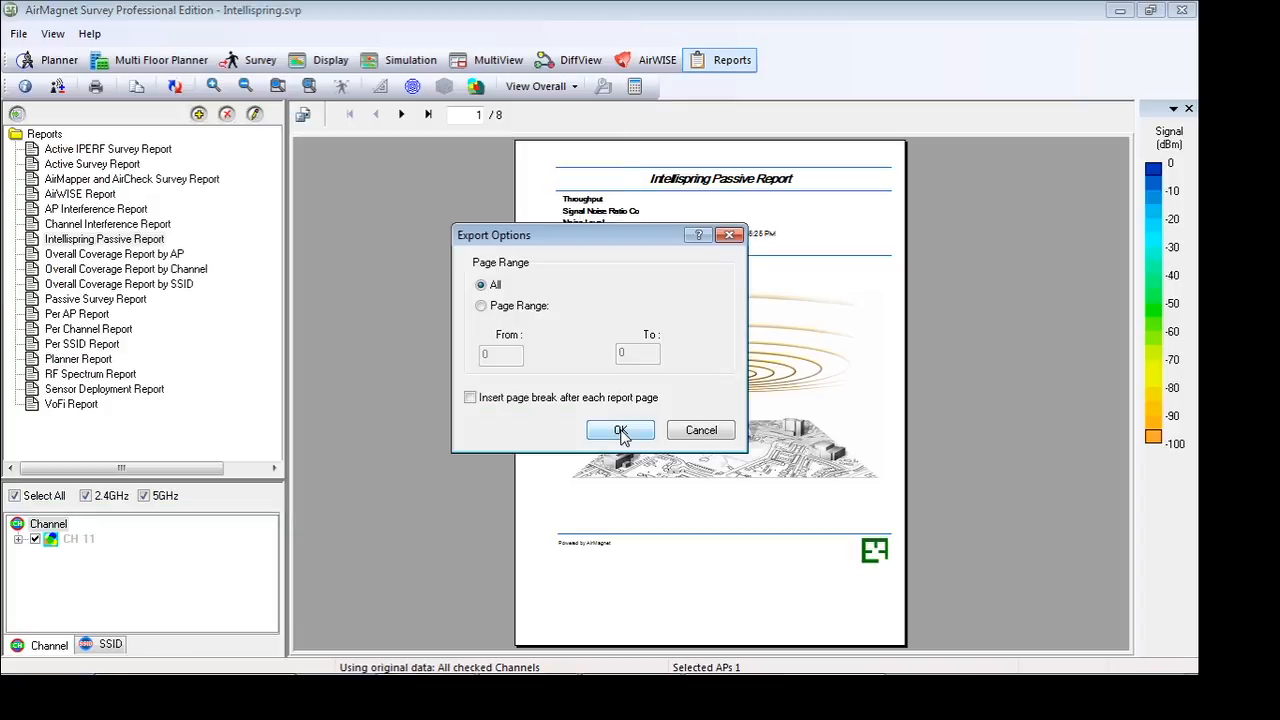
click(620, 431)
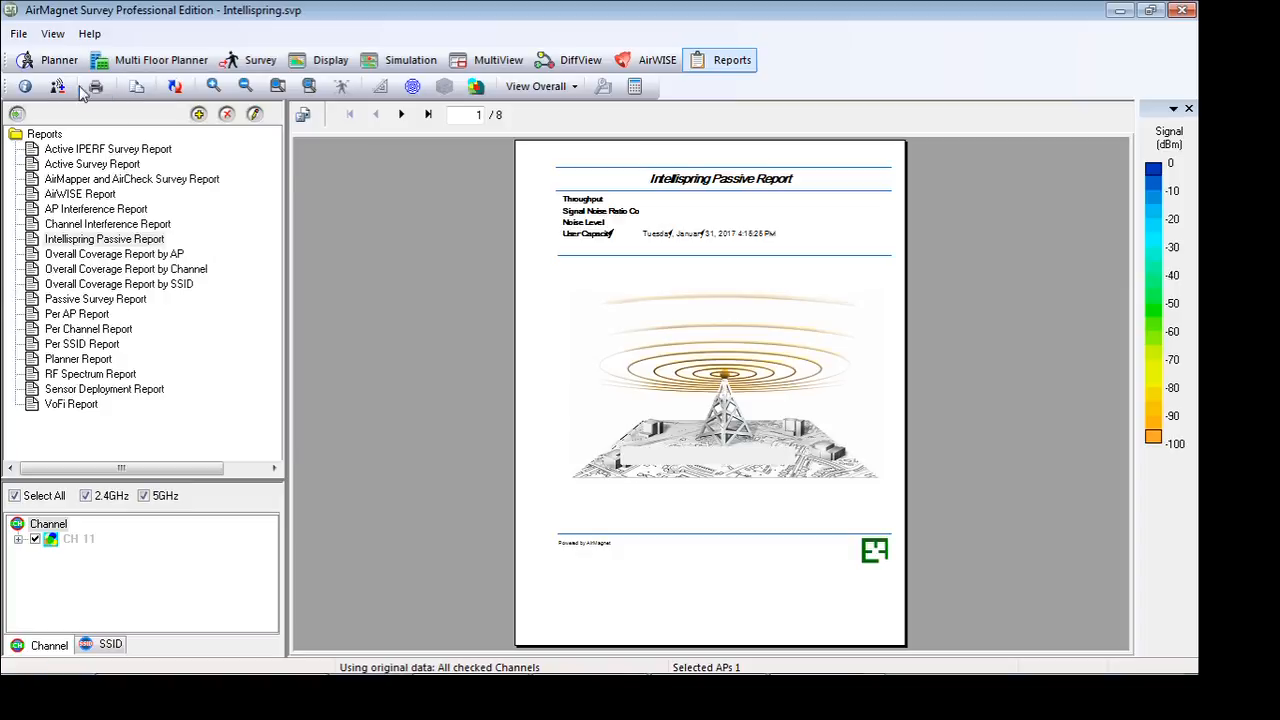
Save the Intellispring project and close it
click(19, 34)
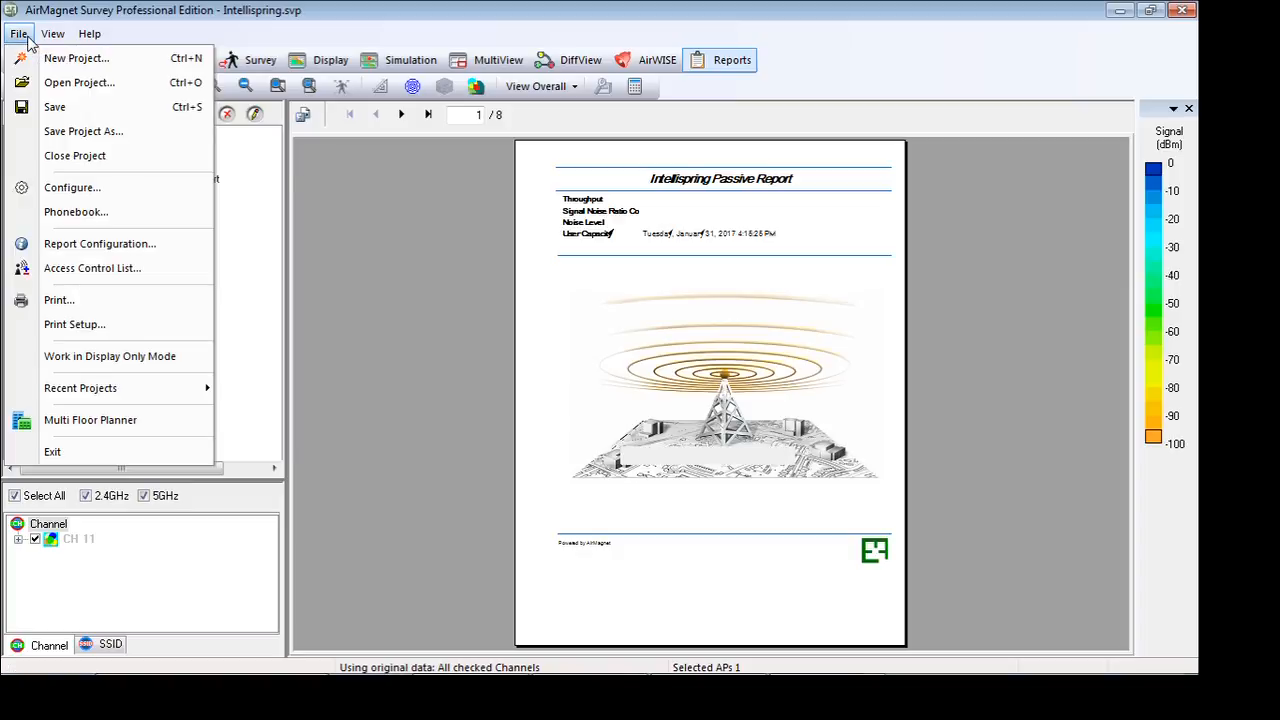
click(70, 114)
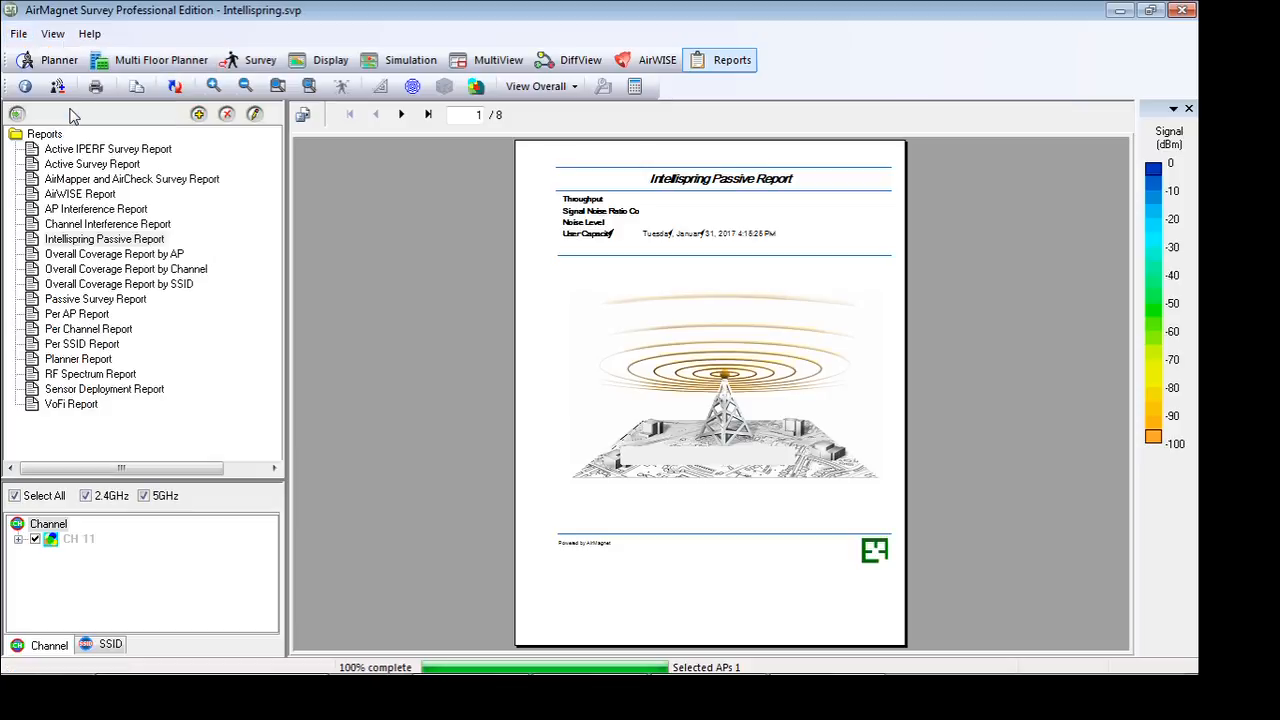
click(19, 35)
click(74, 156)
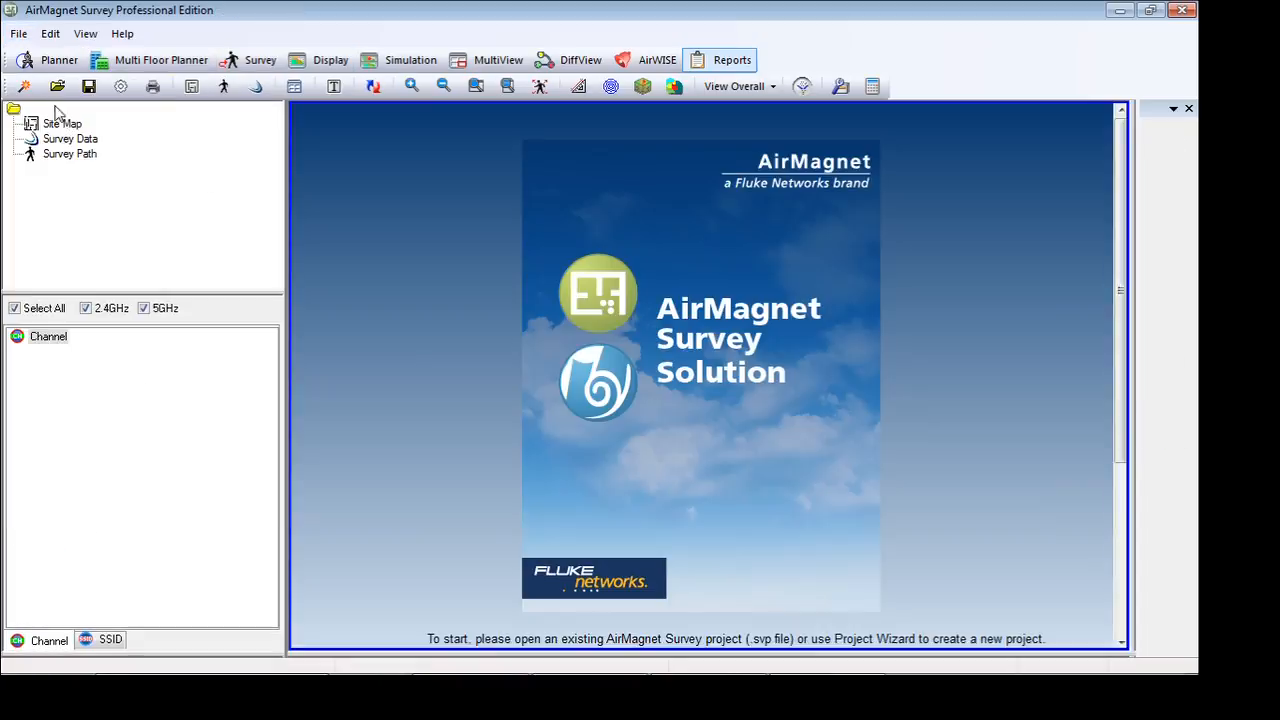
Start opening an existing survey project
click(20, 36)
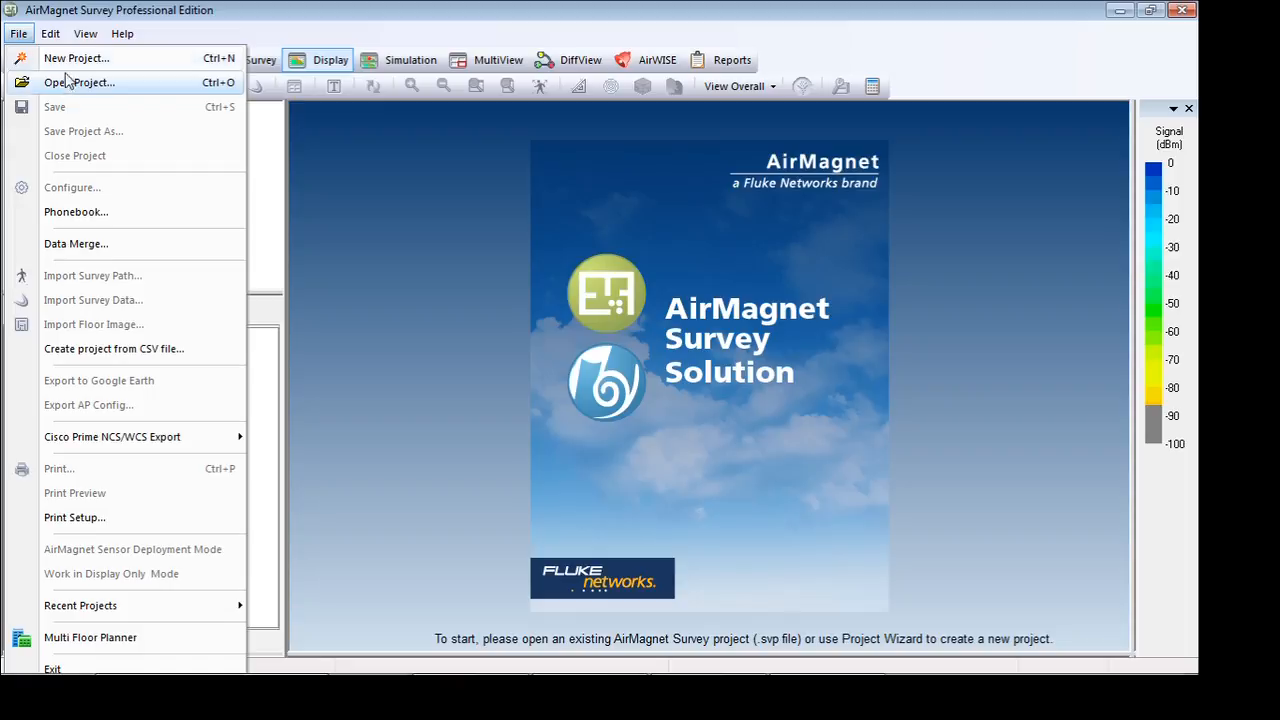